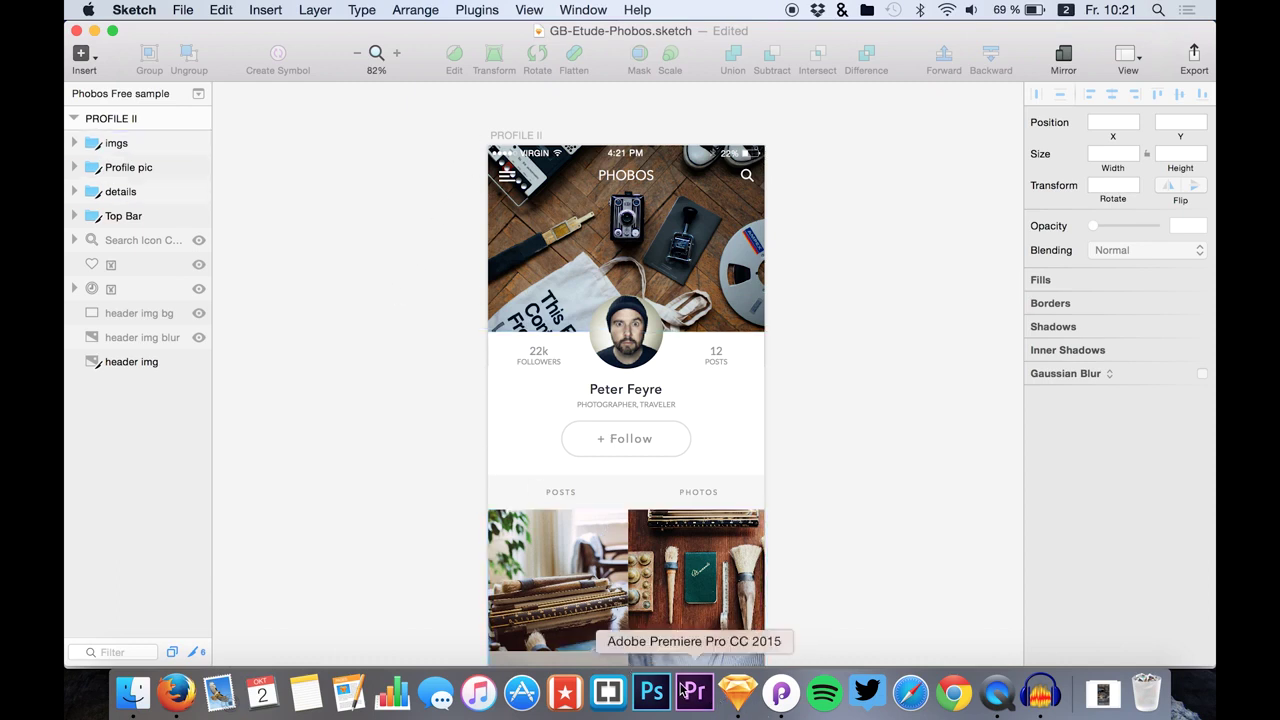
# Examine the PROFILE II artboard's Top Bar group, including its PHOBOS title layer
pyautogui.click(137, 120)
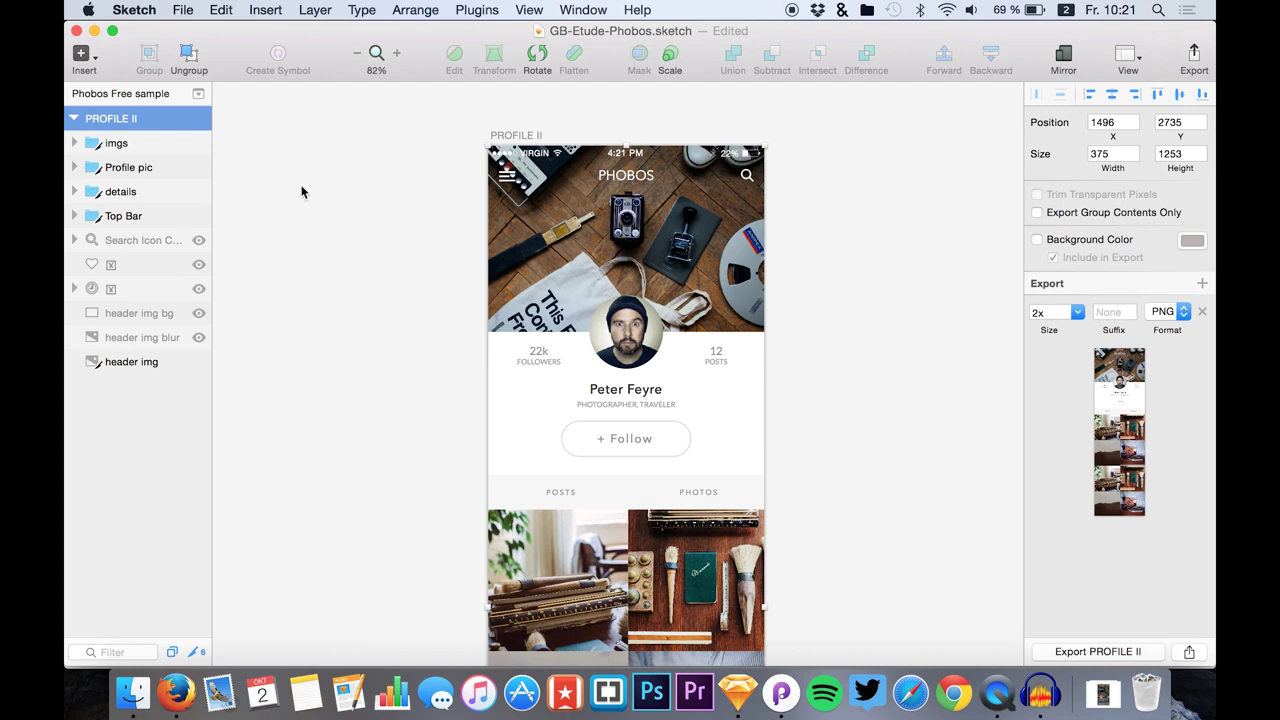
pyautogui.click(134, 219)
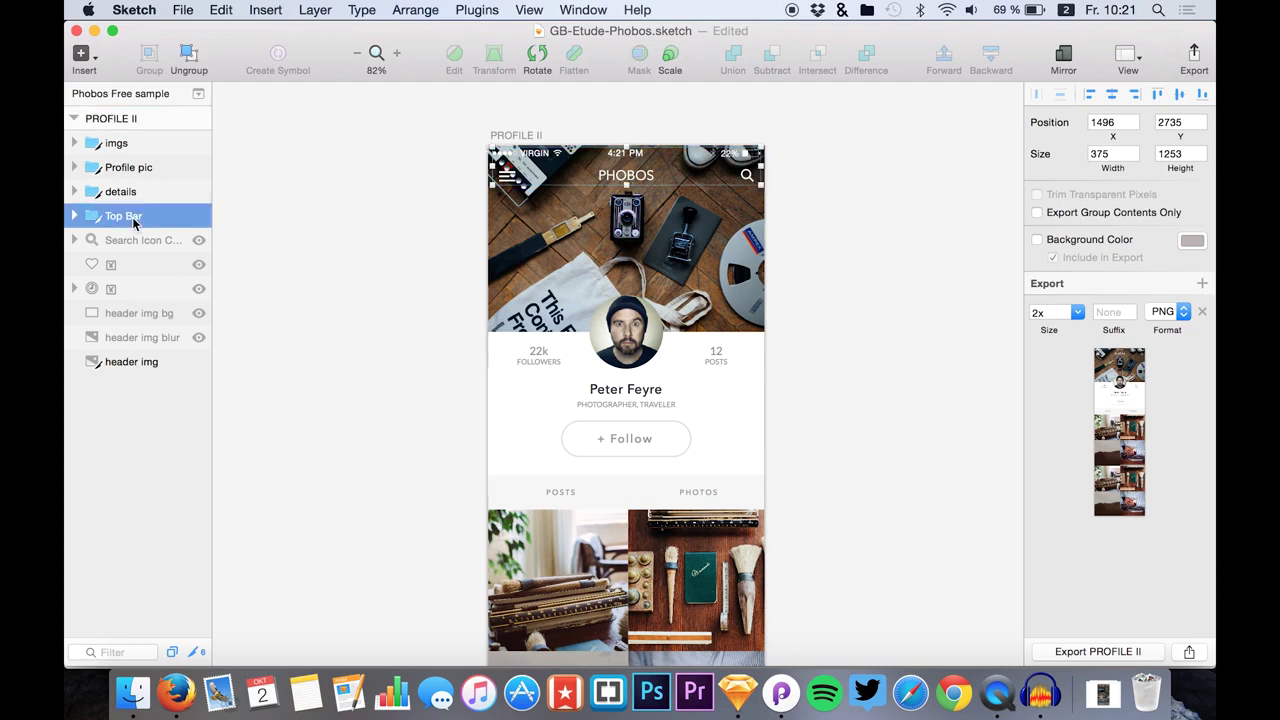
pyautogui.click(74, 216)
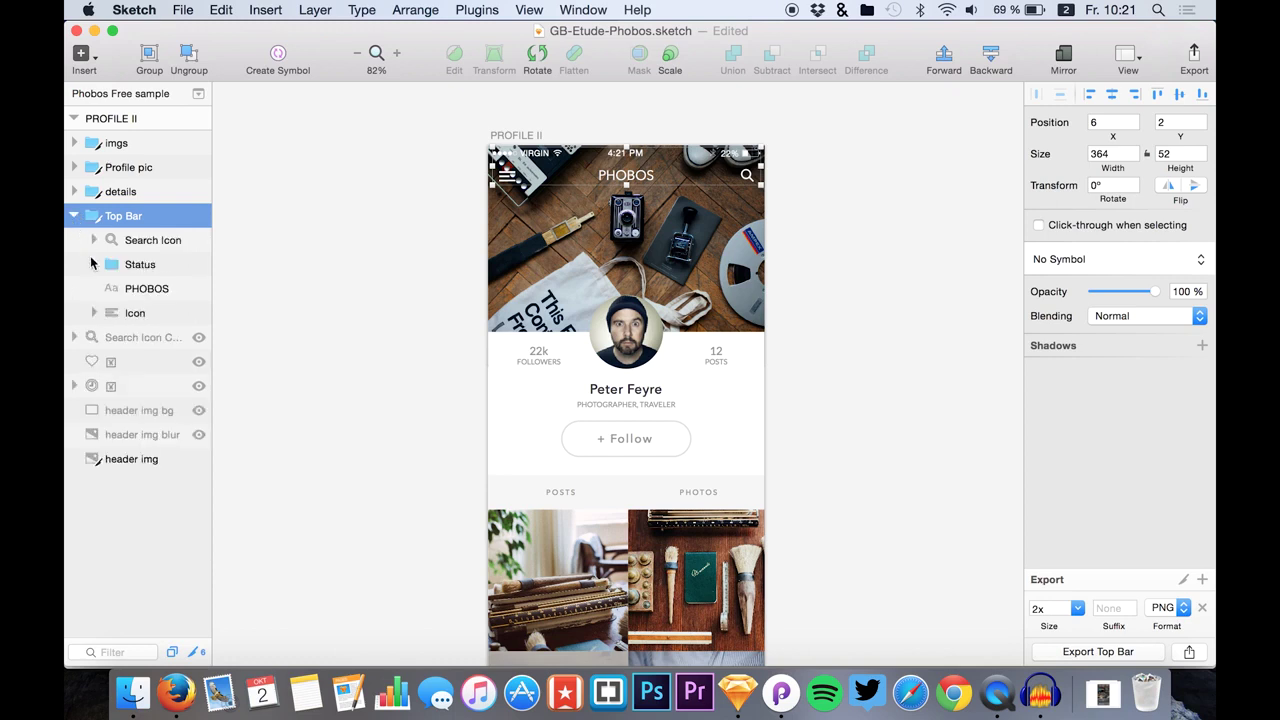
pyautogui.click(155, 290)
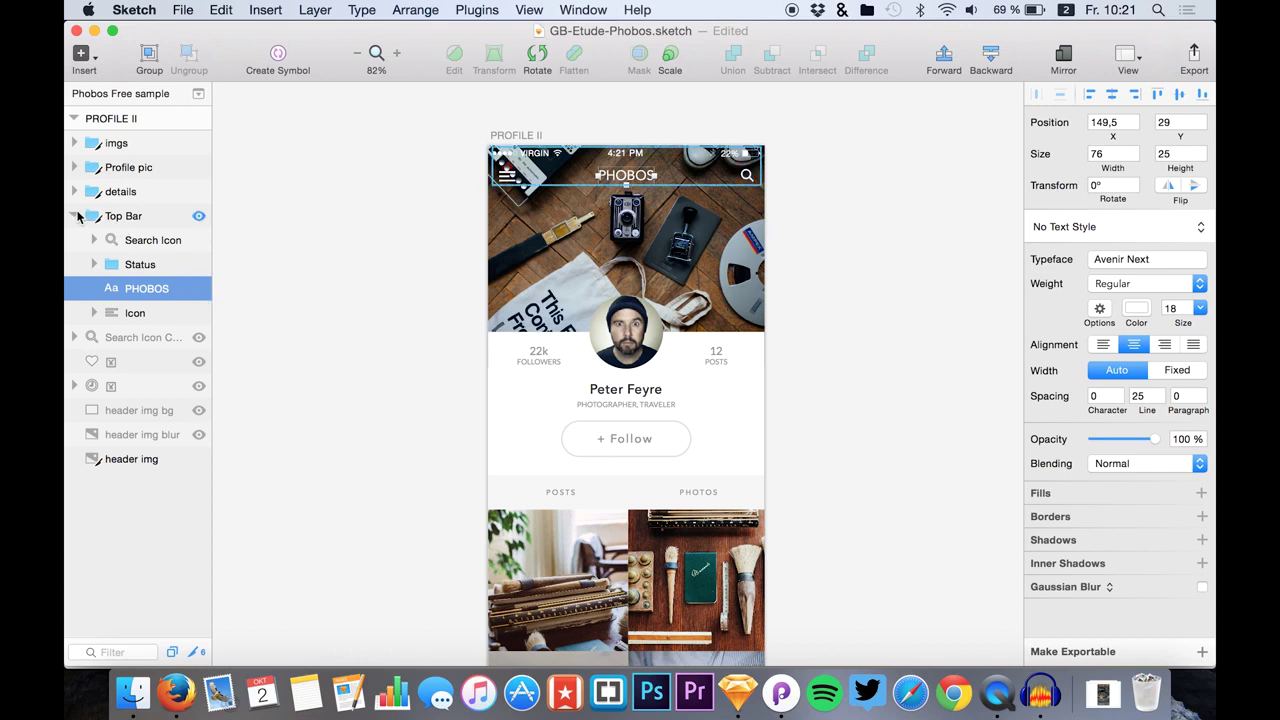
pyautogui.click(74, 216)
# Examine the details, Profile pic and imgs groups of the PROFILE II artboard, checking which part of the design each covers
pyautogui.click(108, 193)
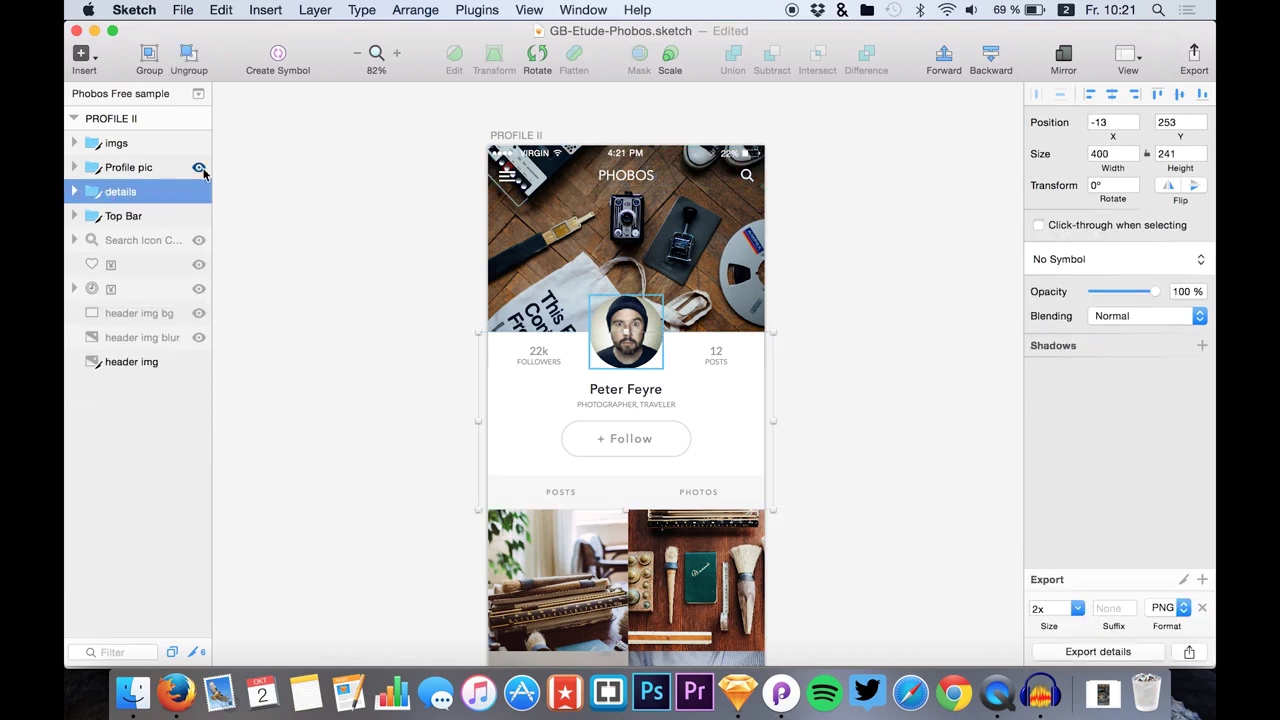
pyautogui.click(202, 169)
pyautogui.click(202, 169)
pyautogui.click(202, 169)
pyautogui.click(202, 169)
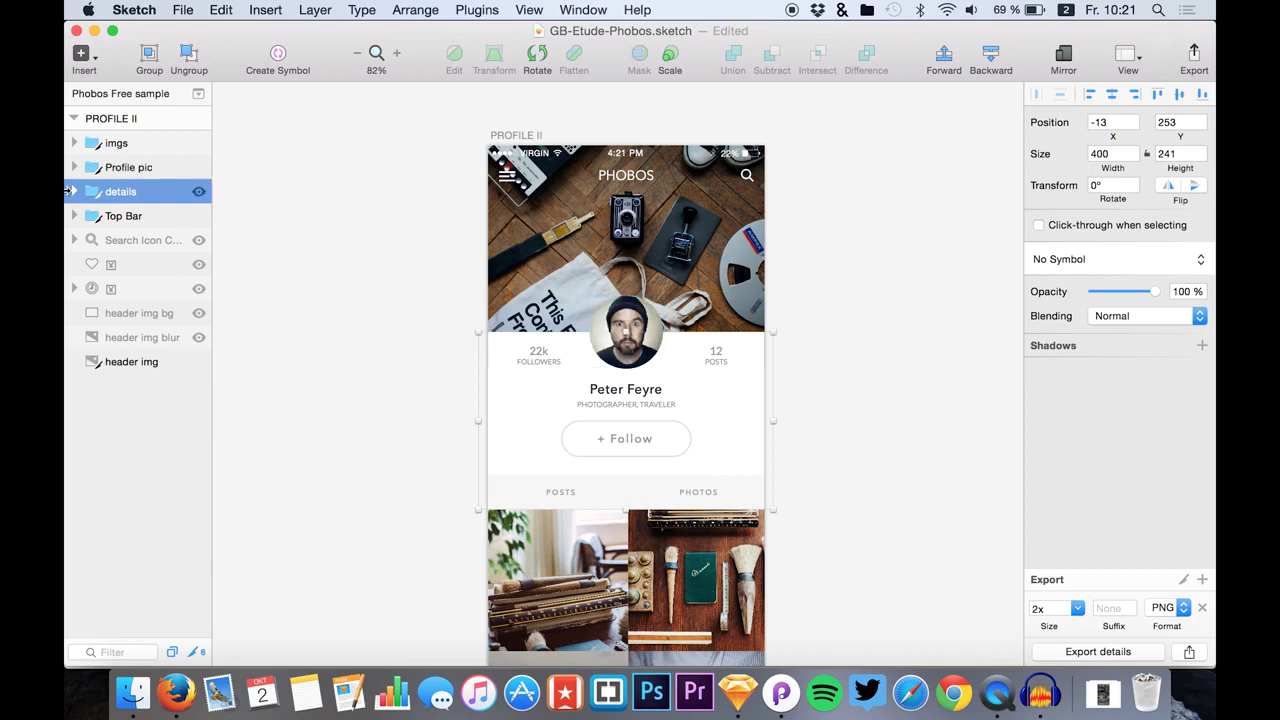
pyautogui.click(72, 195)
pyautogui.click(72, 195)
pyautogui.click(120, 172)
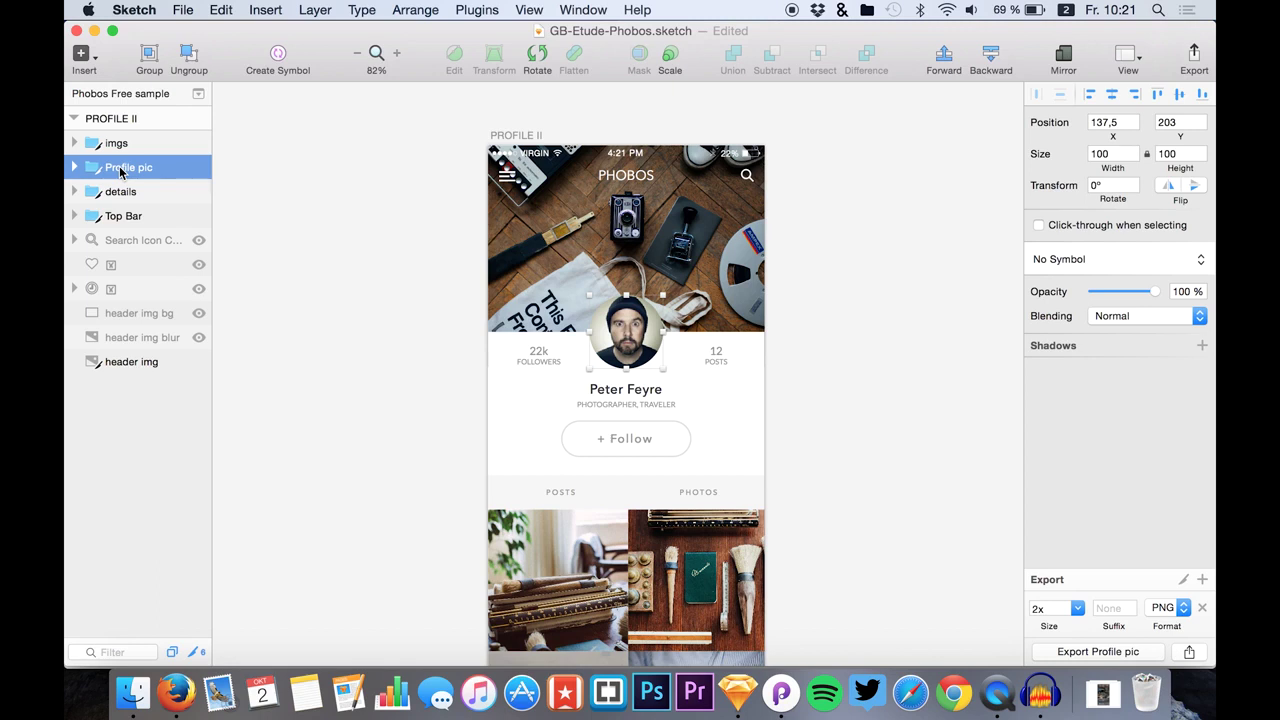
pyautogui.click(160, 143)
pyautogui.scroll(-1, 353, 402)
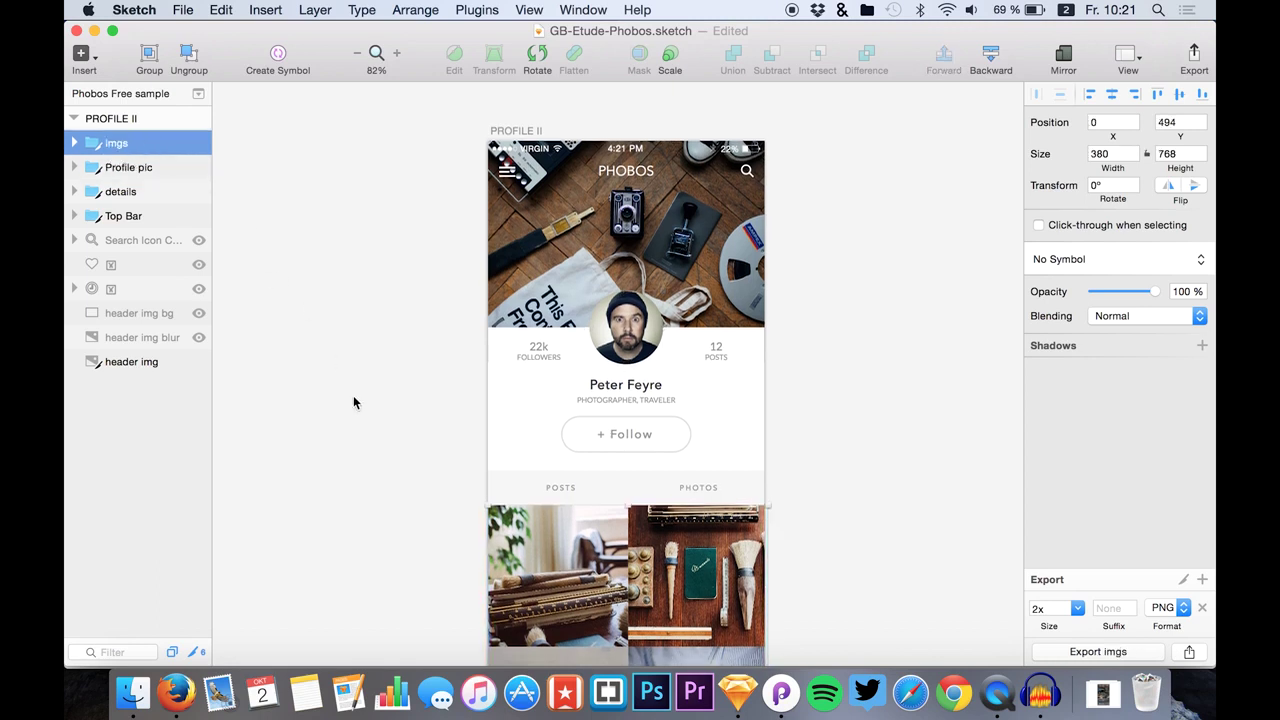
pyautogui.scroll(-5, 353, 402)
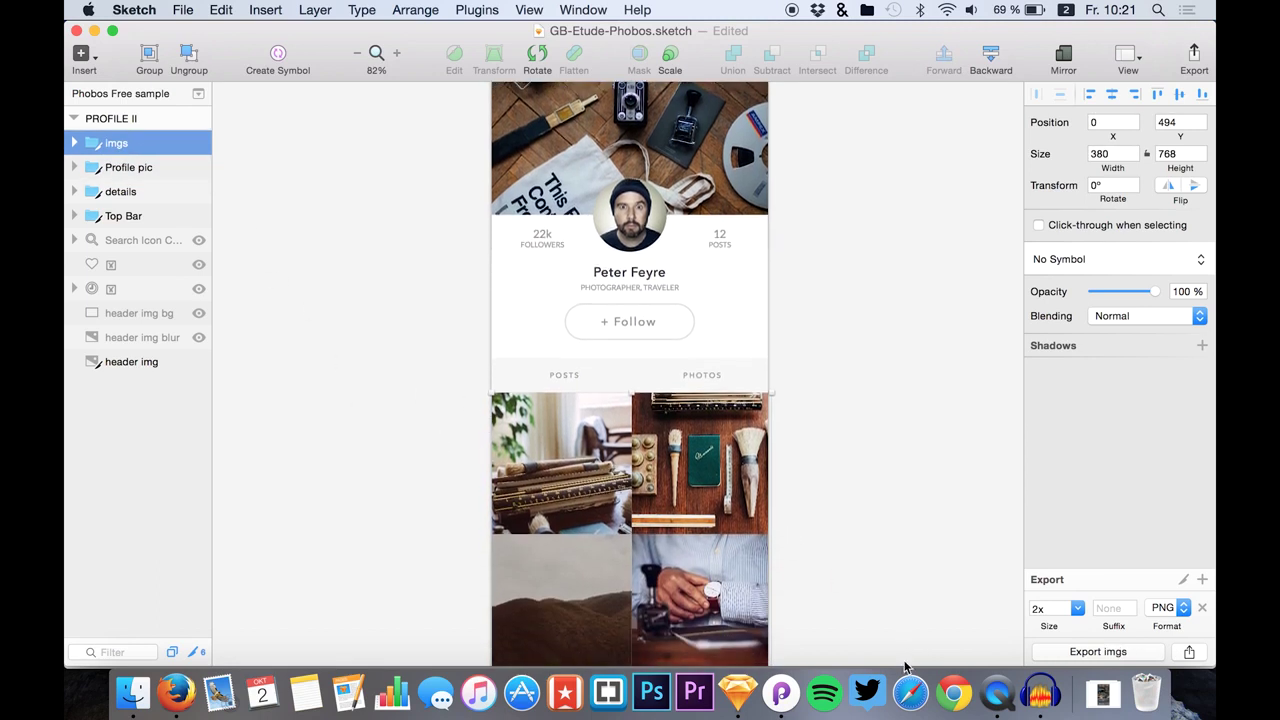
# Switch to Principle, detach the preview of the finished prototype and enlarge it
pyautogui.click(781, 692)
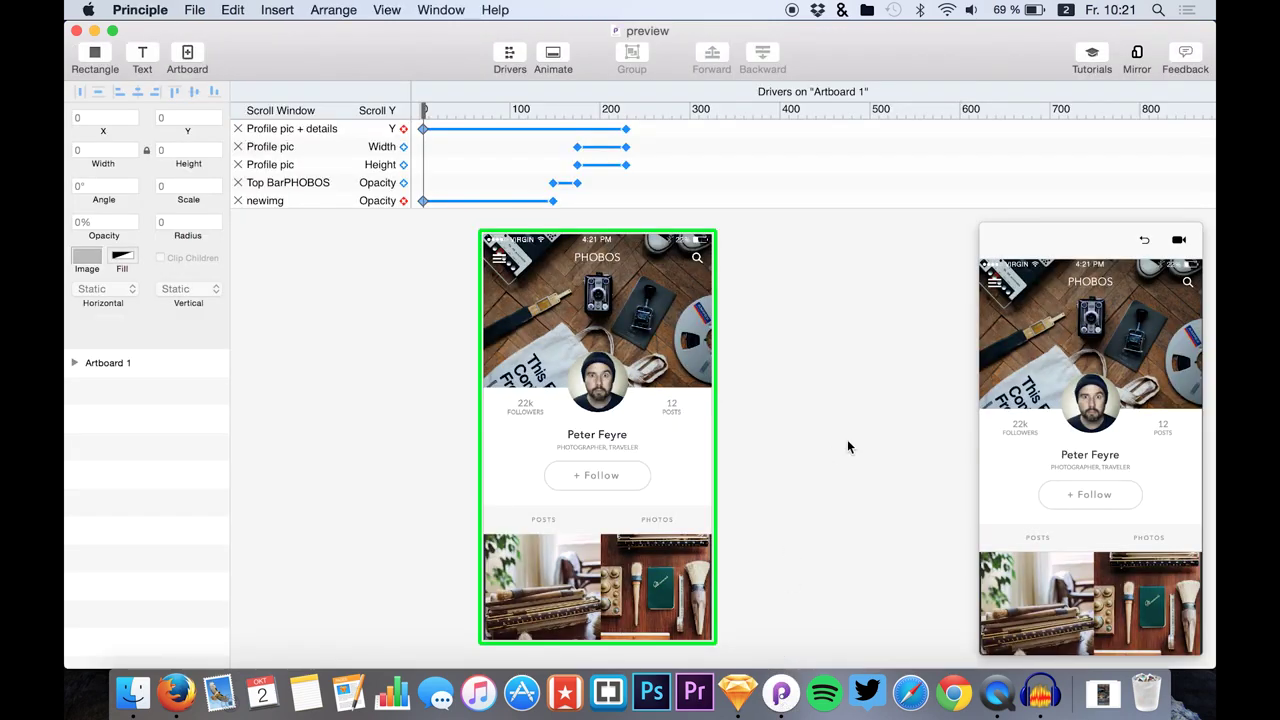
pyautogui.moveTo(1002, 232); pyautogui.dragTo(454, 46)
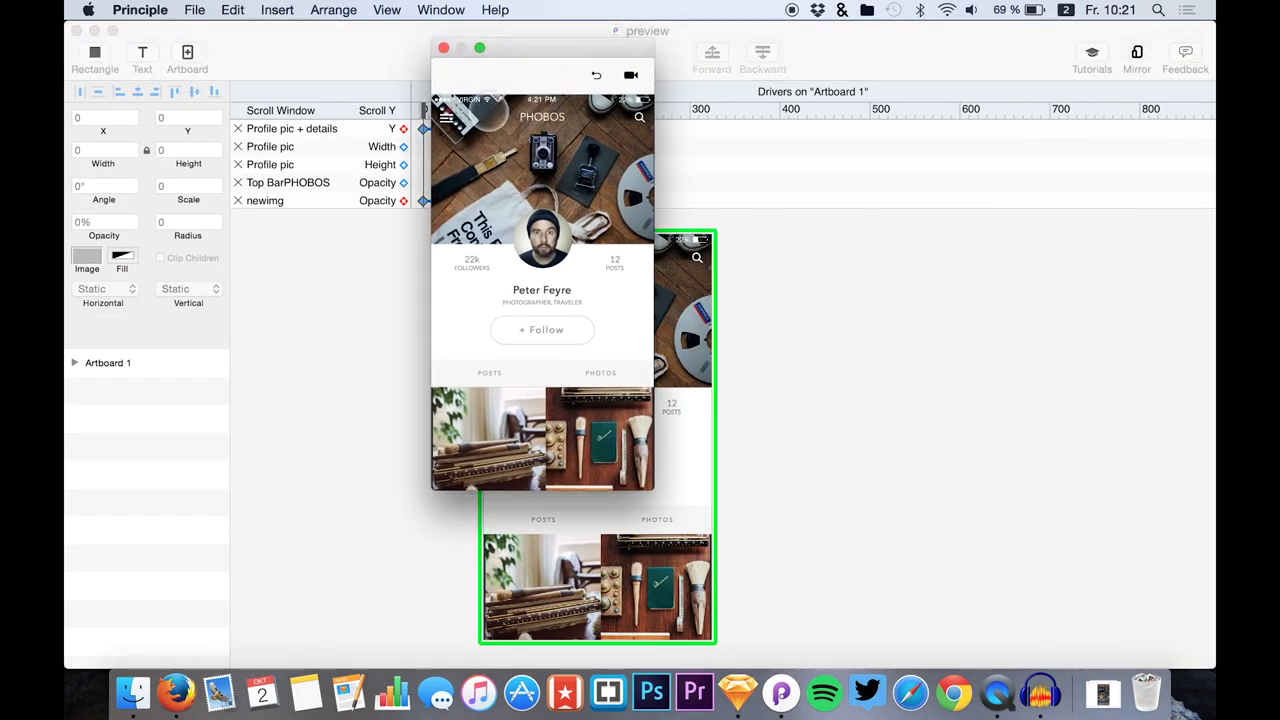
pyautogui.moveTo(653, 489); pyautogui.dragTo(733, 650)
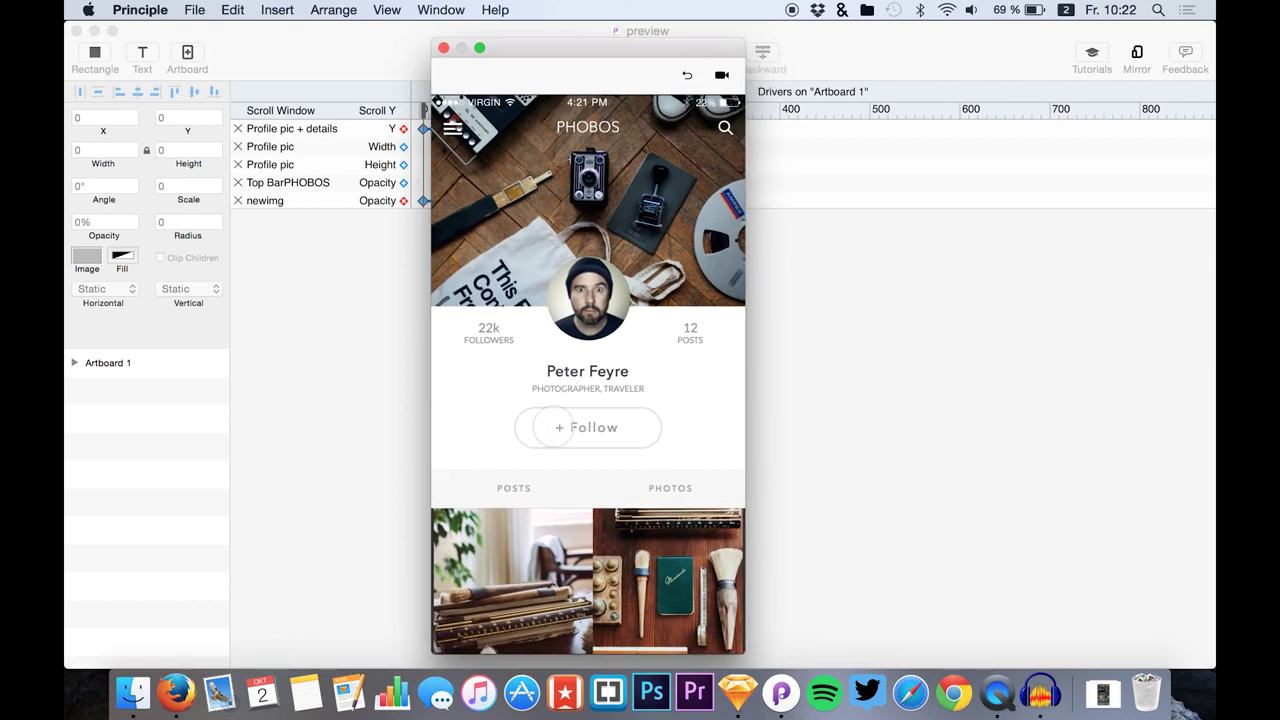
# Scroll the prototype preview up and down to examine how the header image, title and profile picture react
pyautogui.scroll(-3, 562, 578)
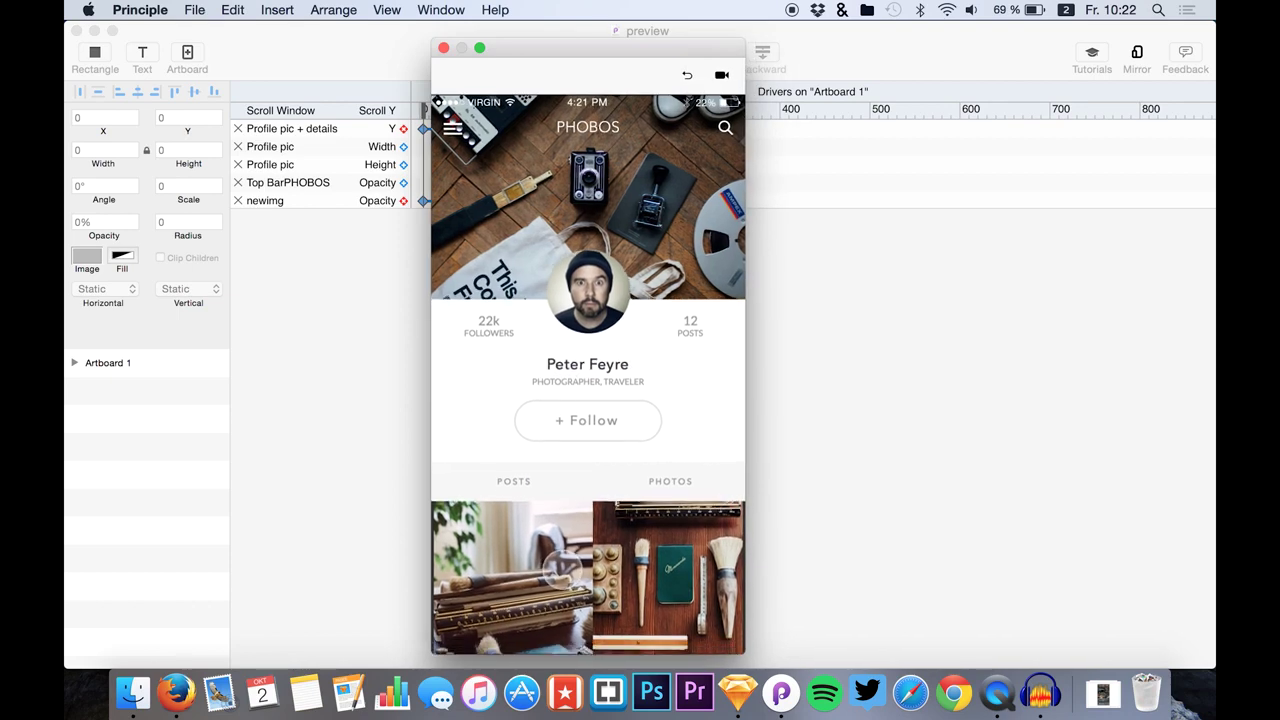
pyautogui.scroll(-3, 562, 578)
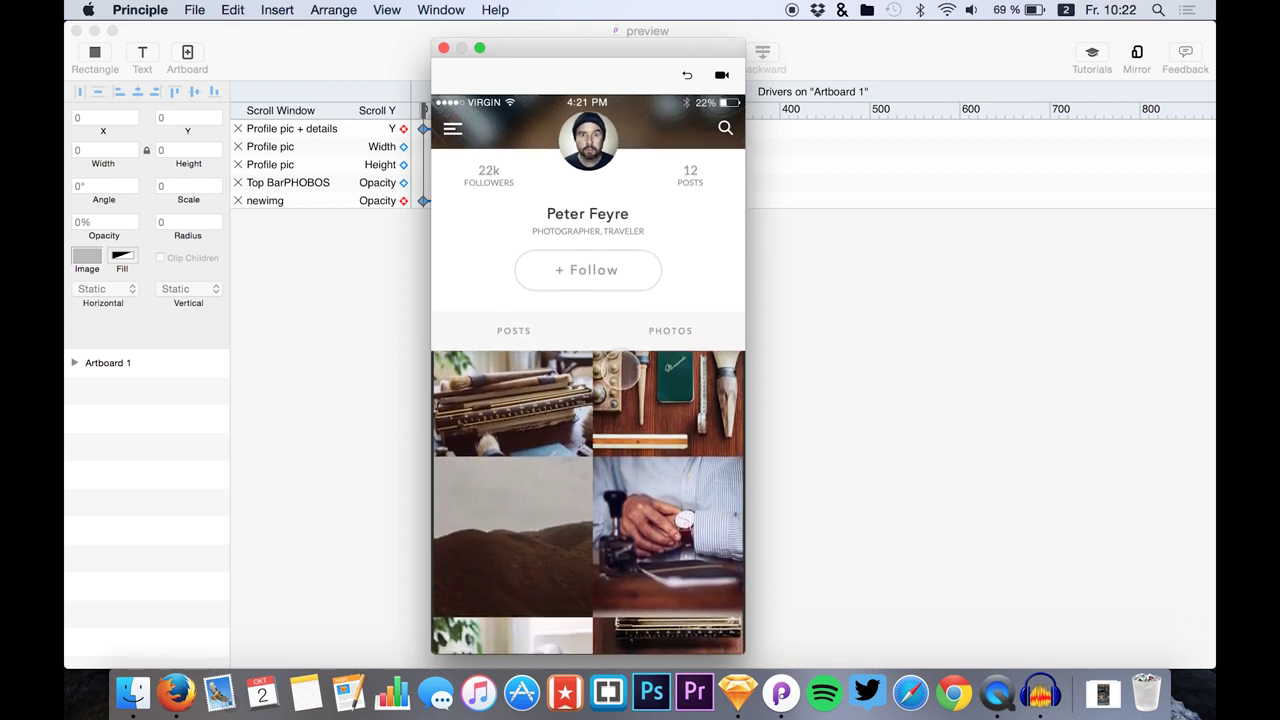
pyautogui.scroll(5, 584, 608)
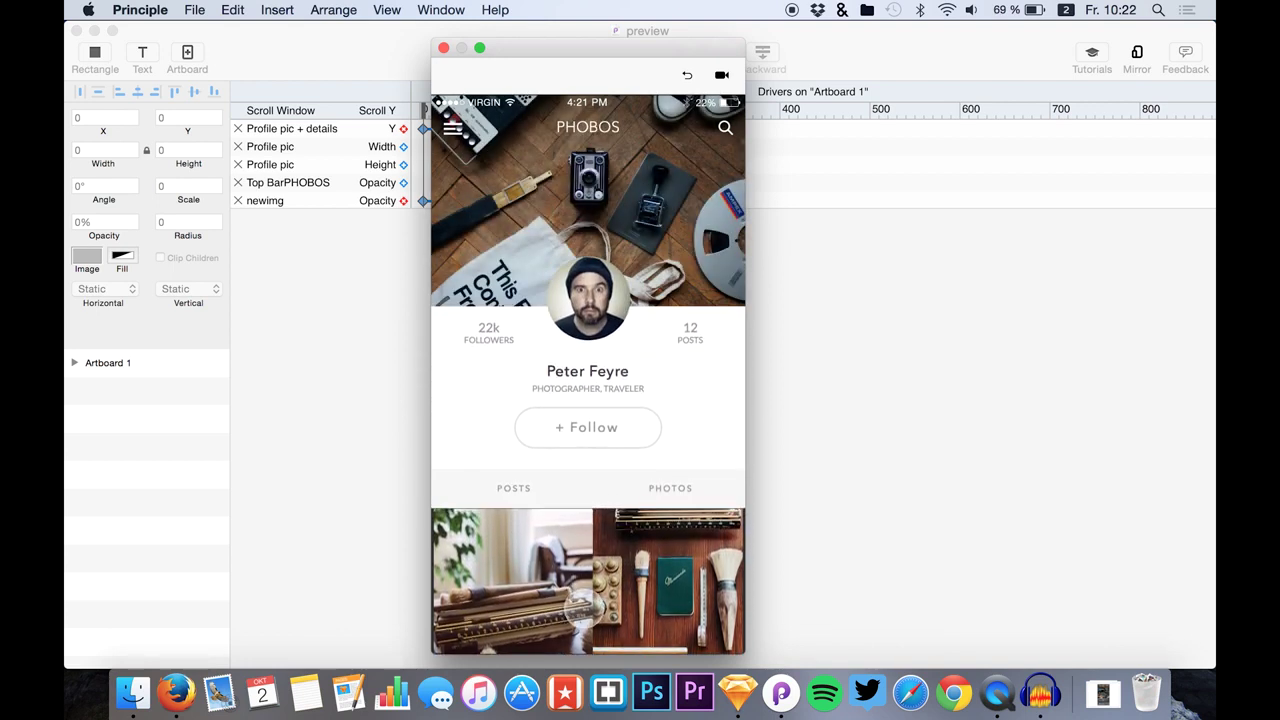
pyautogui.scroll(-4, 586, 606)
pyautogui.scroll(2, 596, 491)
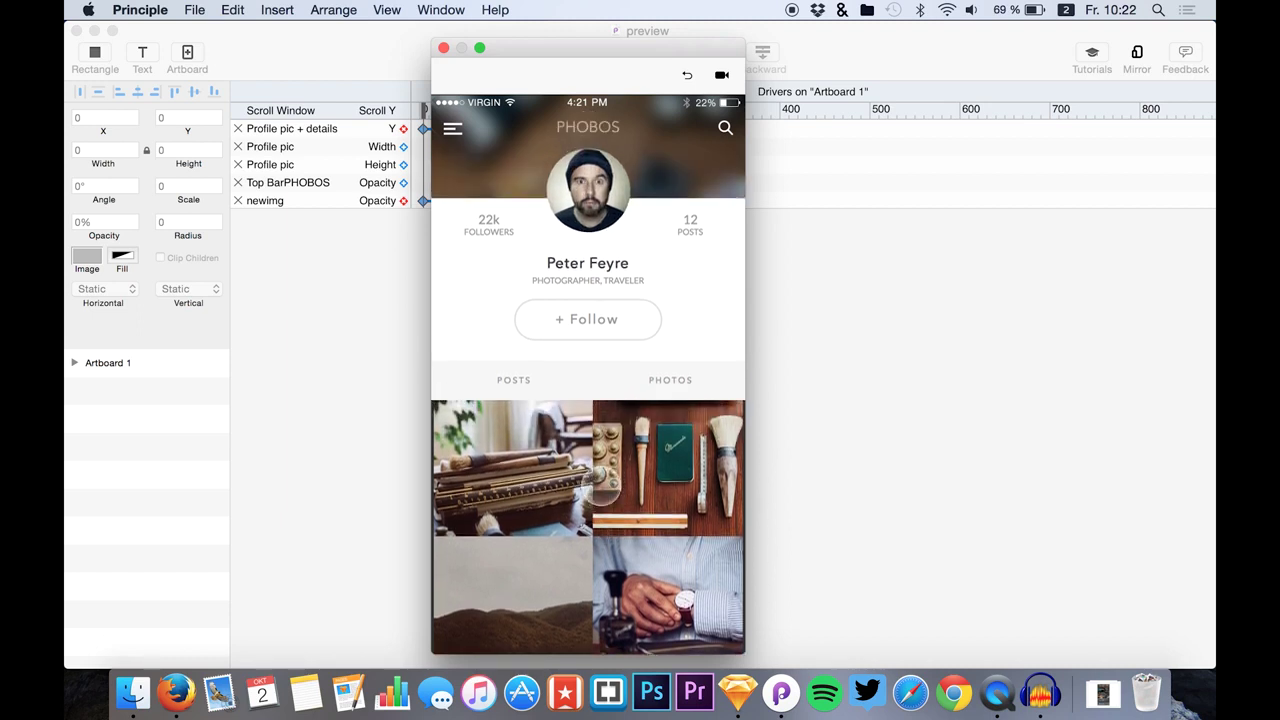
pyautogui.scroll(2, 592, 488)
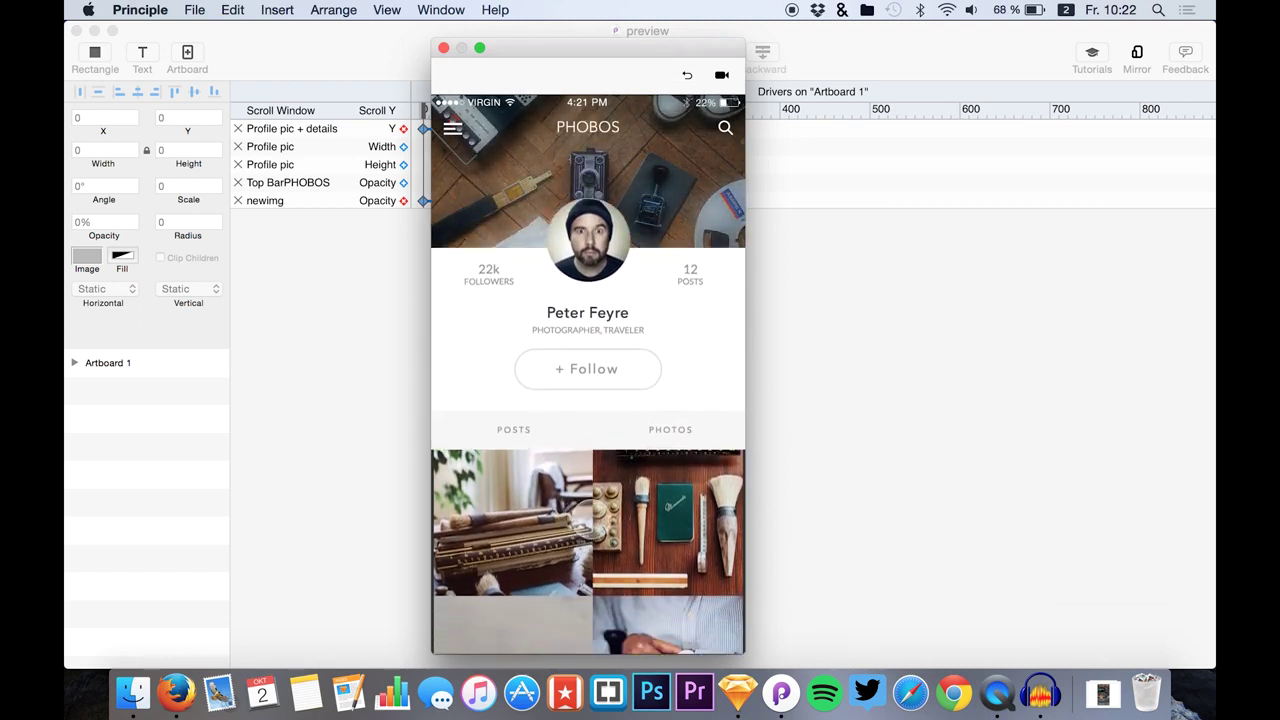
pyautogui.scroll(-3, 602, 573)
pyautogui.scroll(4, 602, 573)
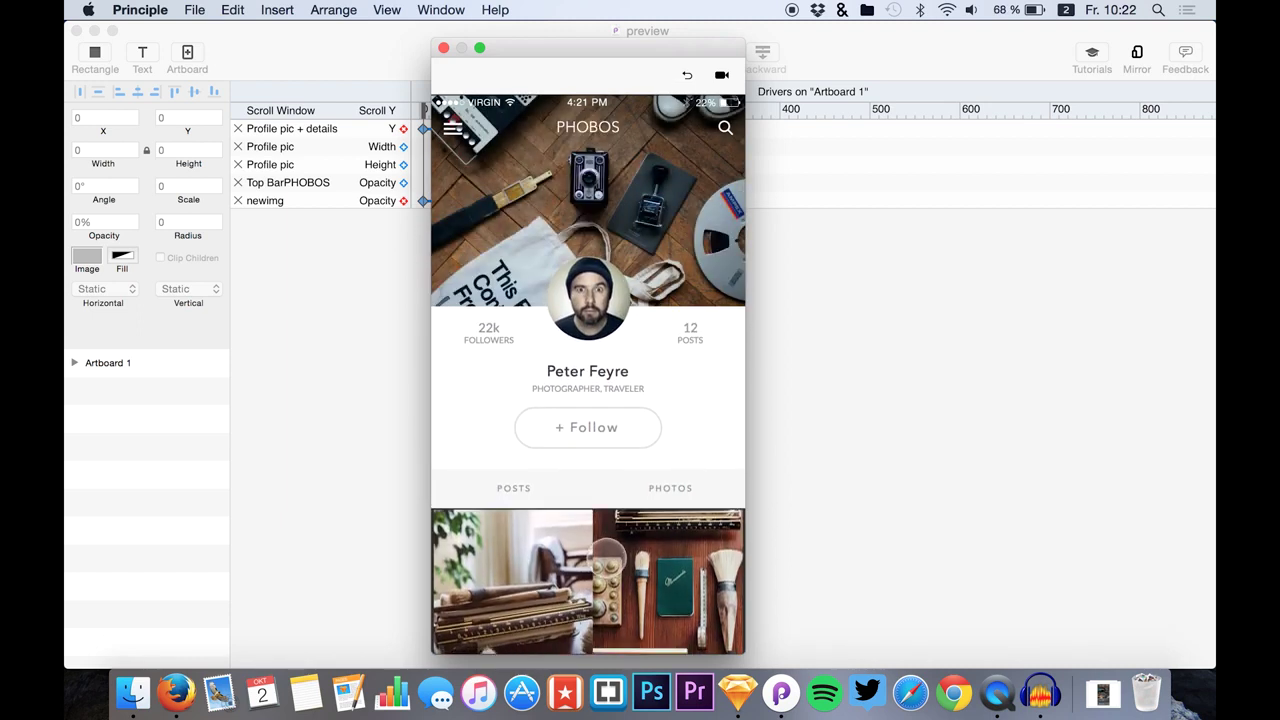
pyautogui.scroll(-3, 606, 545)
pyautogui.scroll(2, 590, 590)
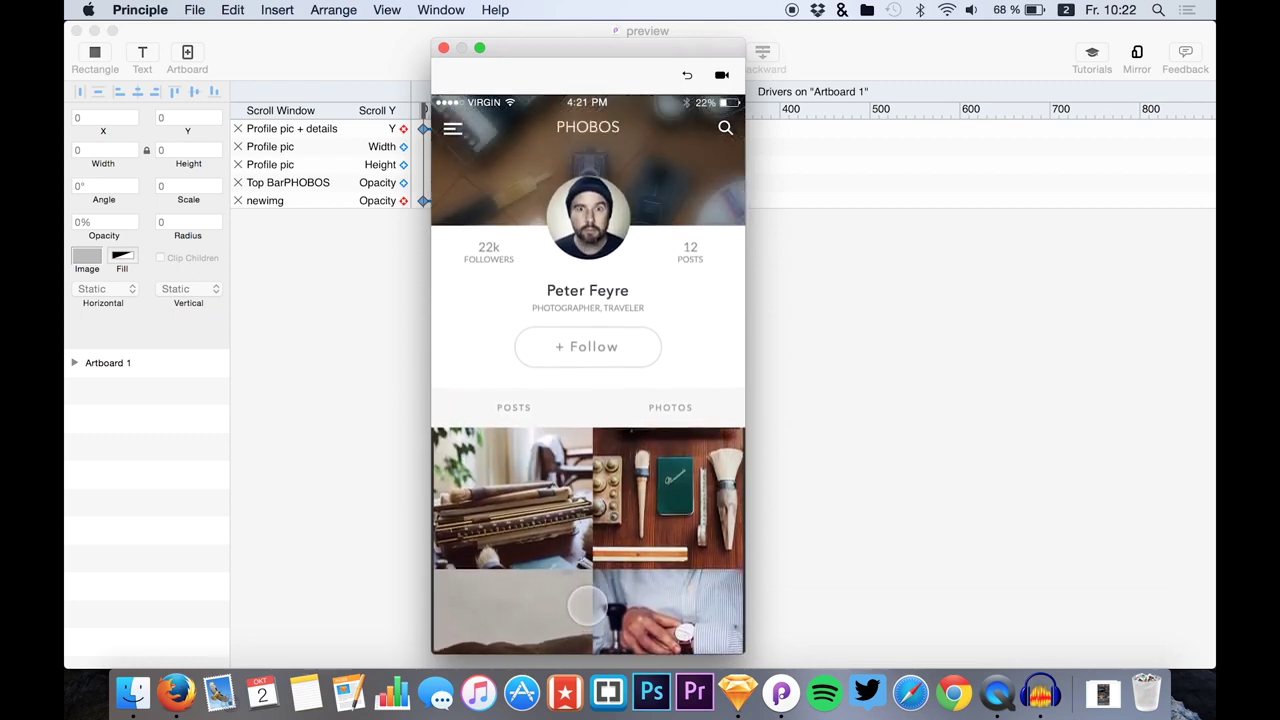
pyautogui.scroll(-3, 587, 602)
pyautogui.scroll(4, 605, 580)
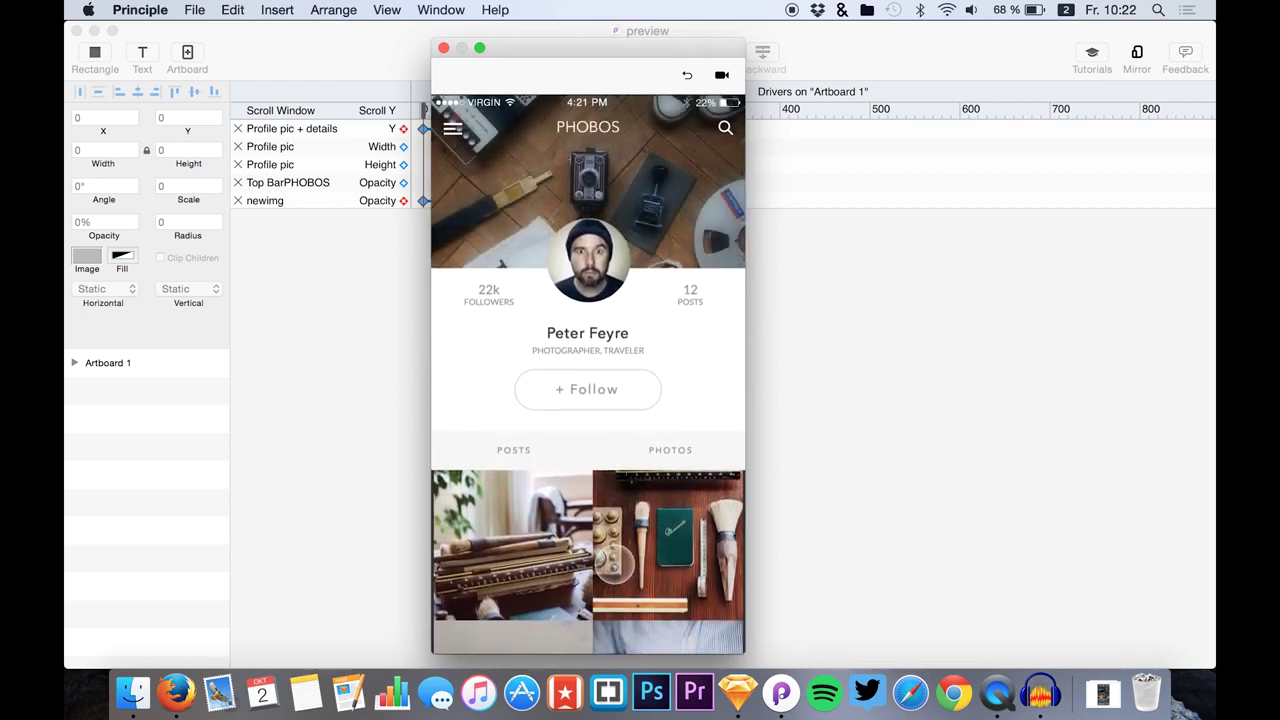
pyautogui.scroll(2, 610, 590)
pyautogui.scroll(-3, 588, 500)
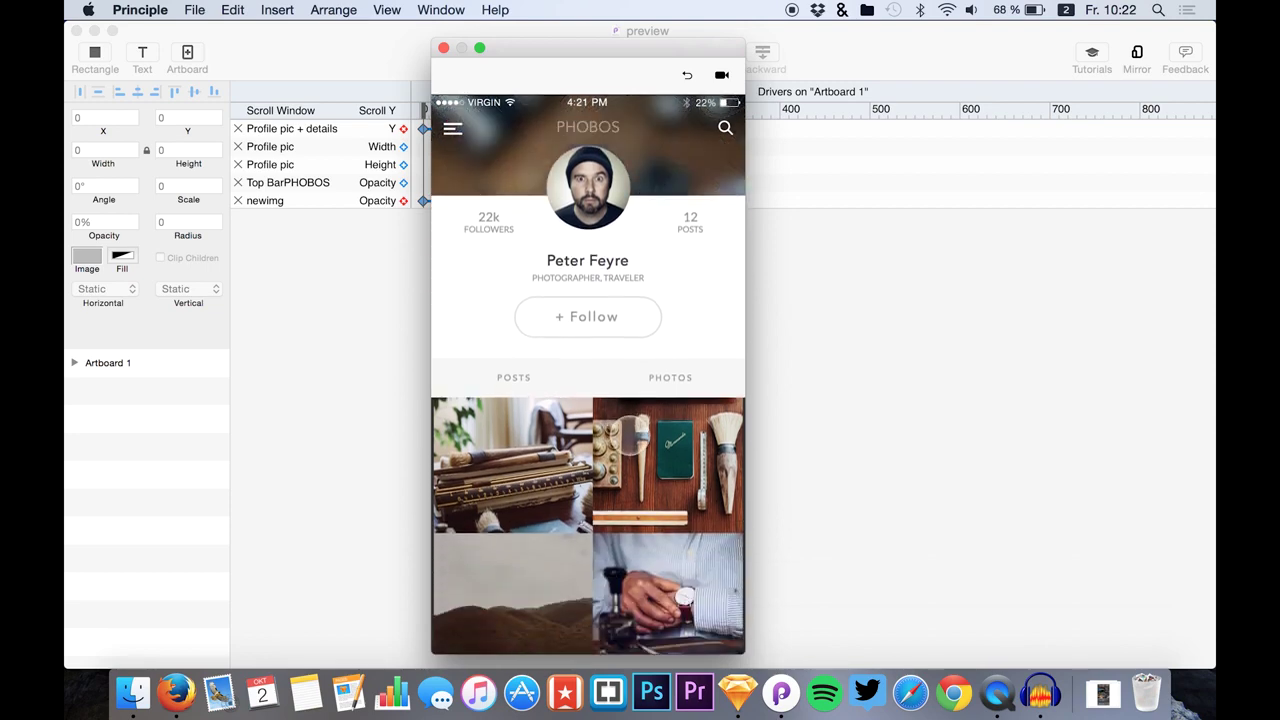
pyautogui.scroll(3, 588, 450)
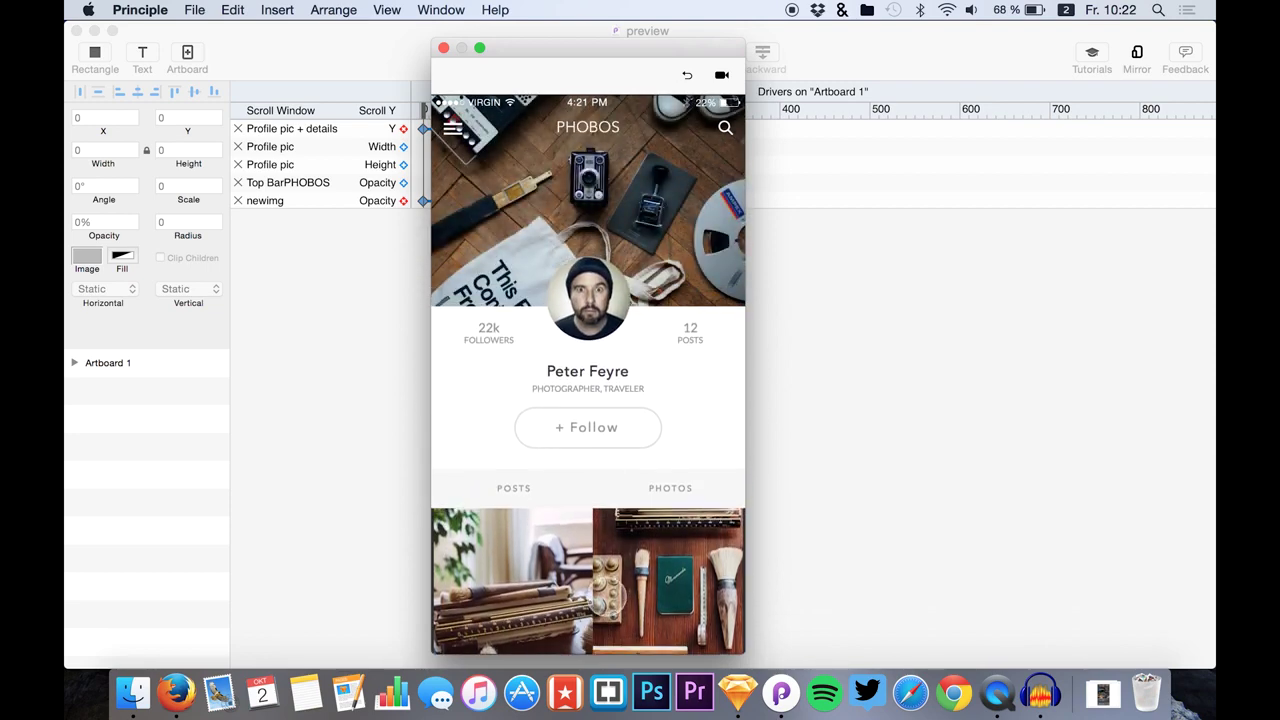
pyautogui.moveTo(591, 608); pyautogui.dragTo(637, 286)
pyautogui.moveTo(600, 403); pyautogui.dragTo(582, 708)
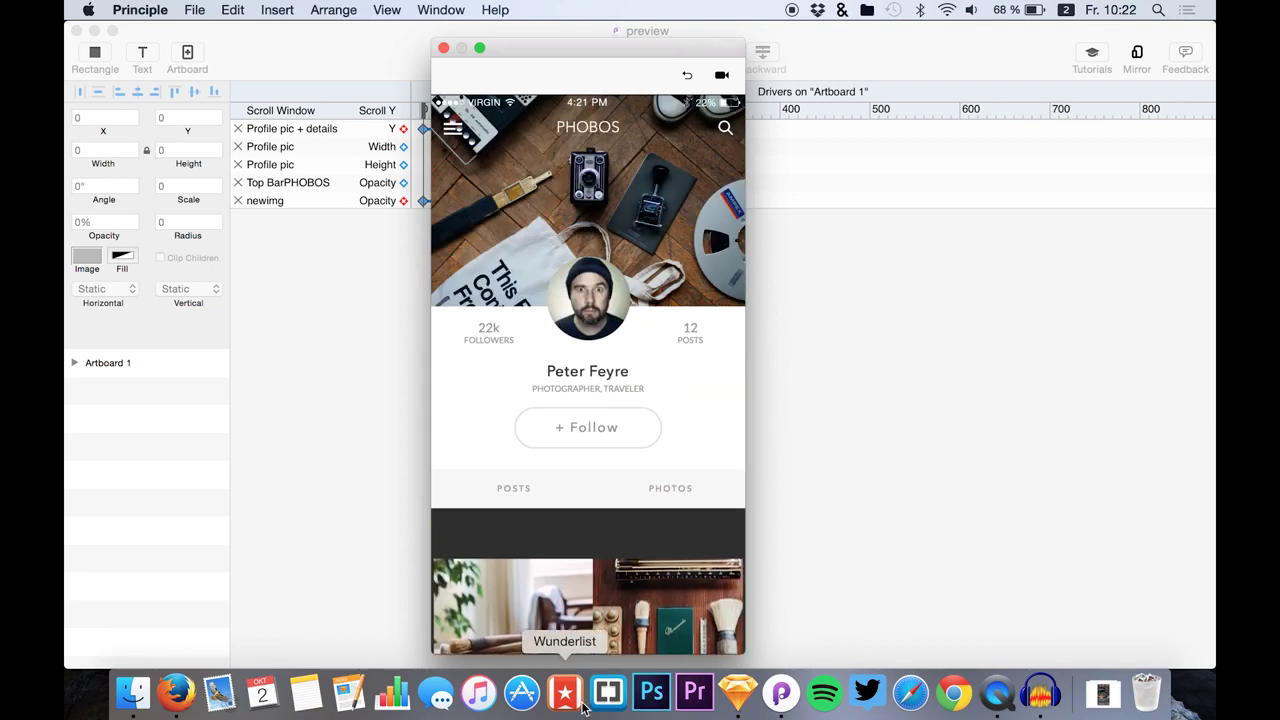
# Dock the preview back into the window and create a new Principle document
pyautogui.click(443, 49)
pyautogui.click(190, 12)
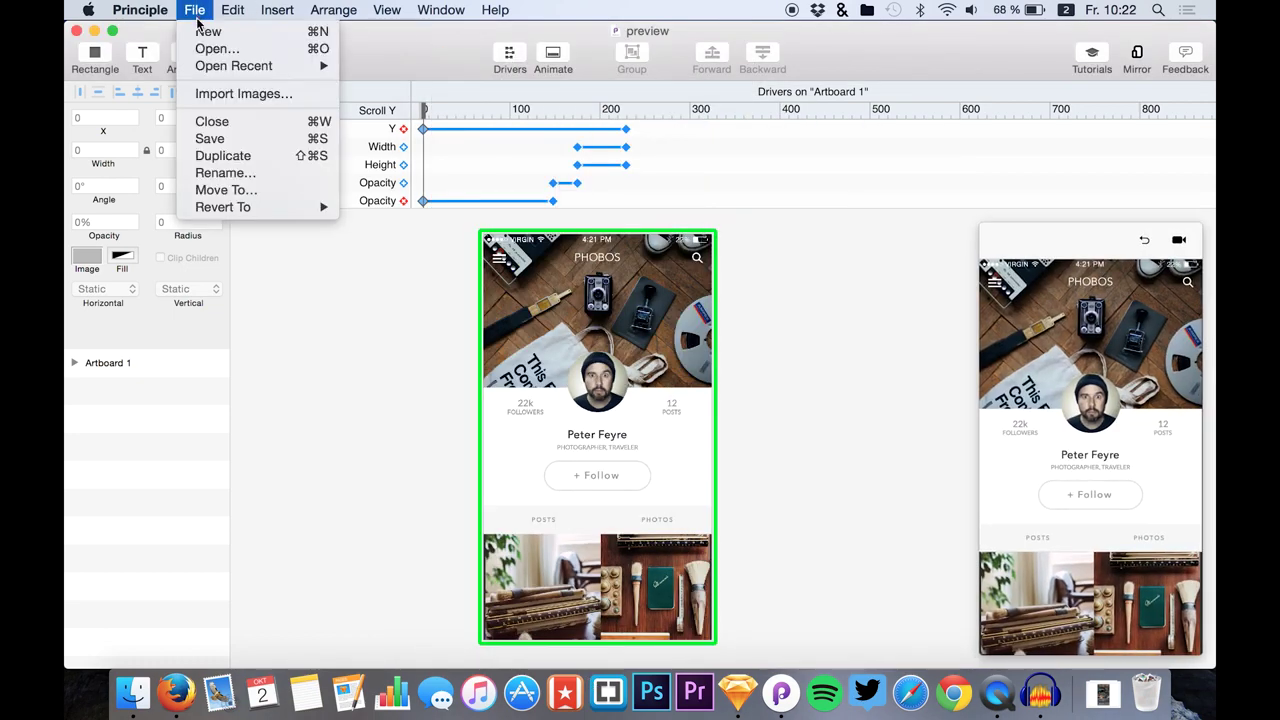
pyautogui.click(200, 31)
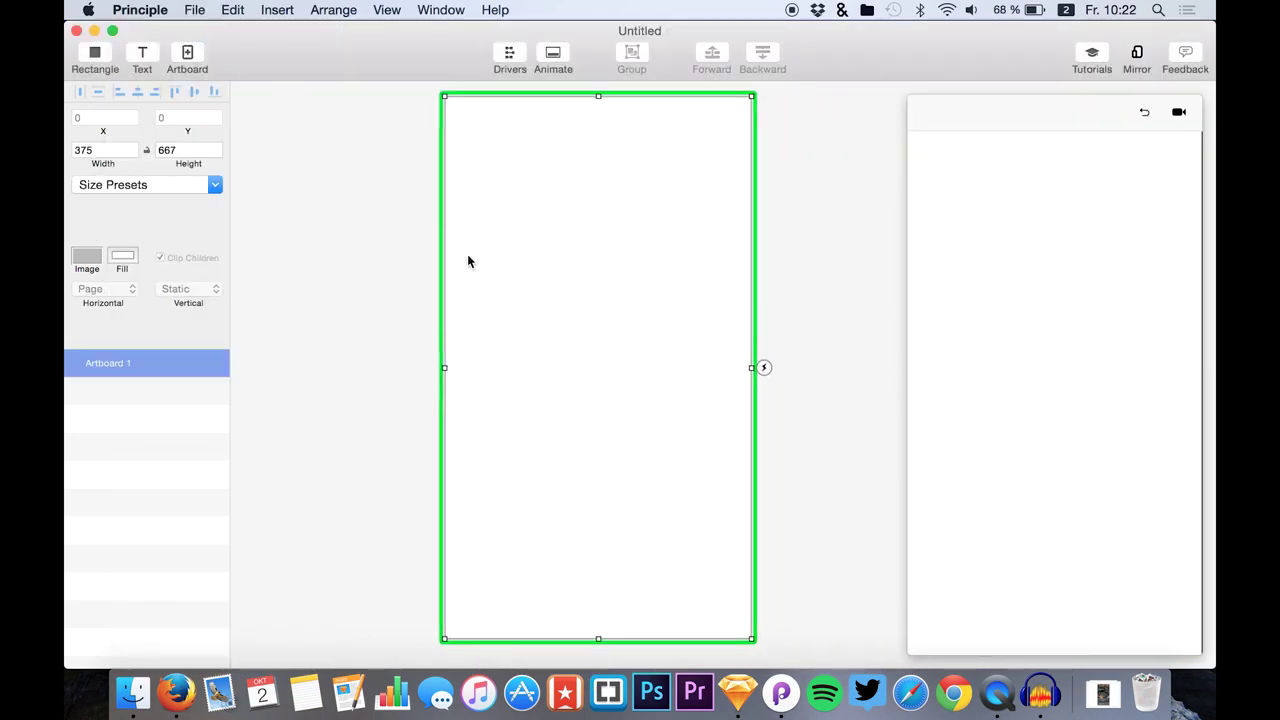
# Fill Artboard 1 with a very dark grey at 100% opacity
pyautogui.click(138, 692)
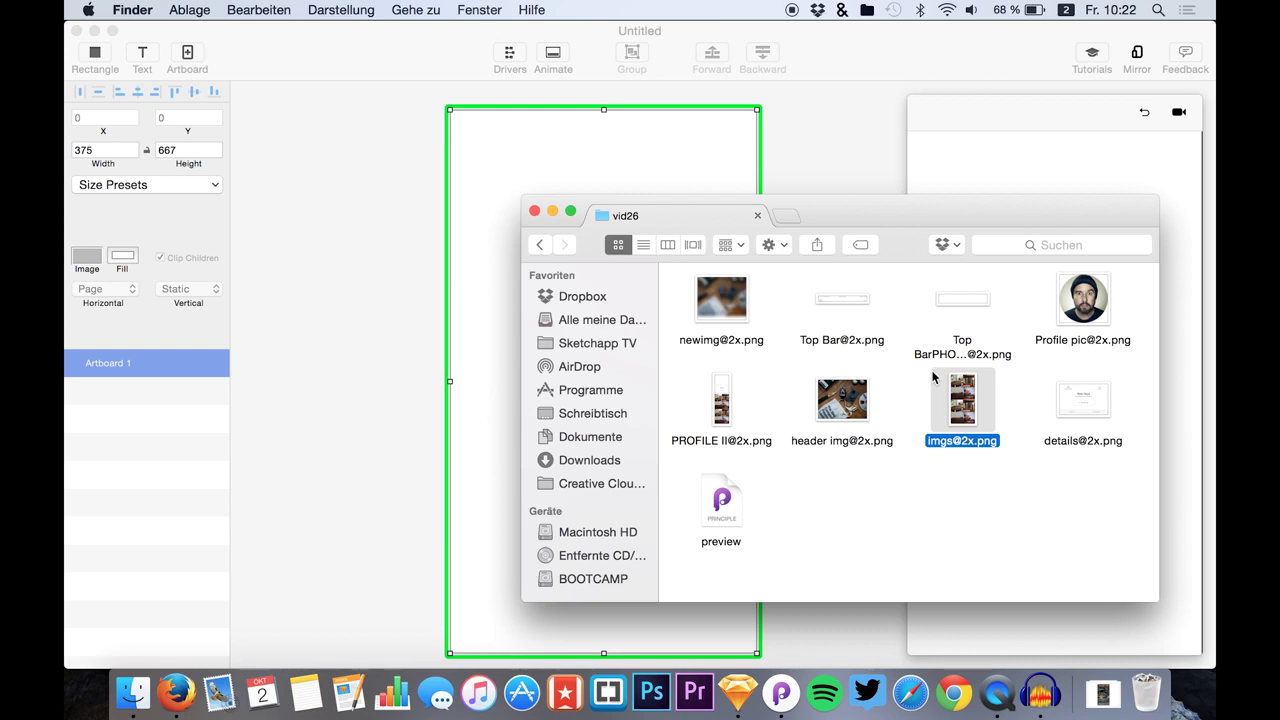
pyautogui.click(117, 221)
pyautogui.click(122, 256)
pyautogui.moveTo(340, 527); pyautogui.dragTo(415, 528)
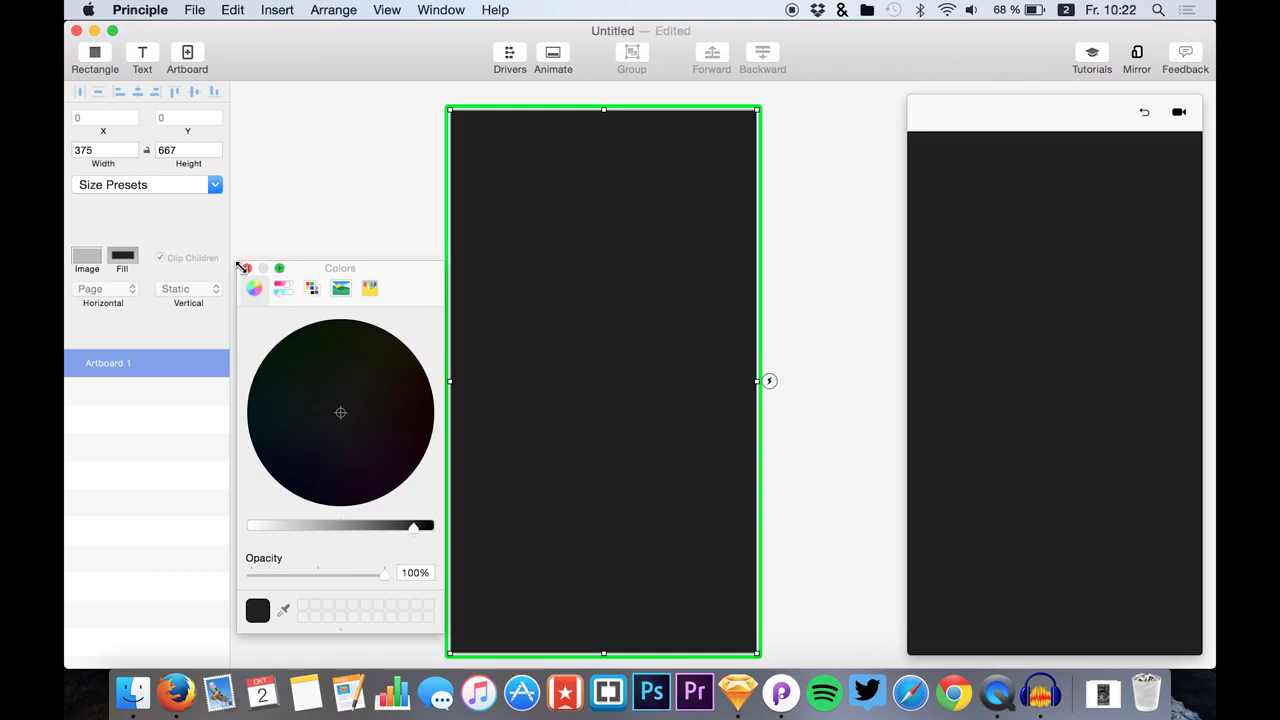
pyautogui.click(241, 259)
pyautogui.click(246, 267)
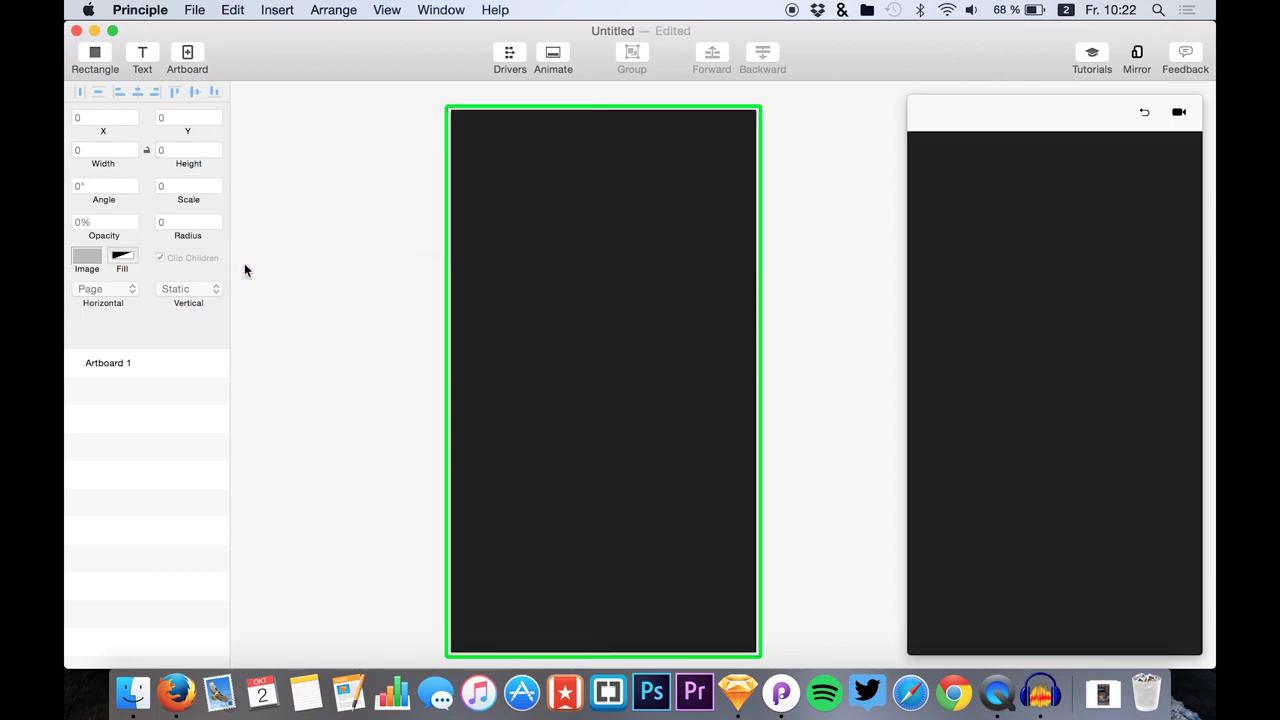
pyautogui.click(146, 359)
pyautogui.click(133, 692)
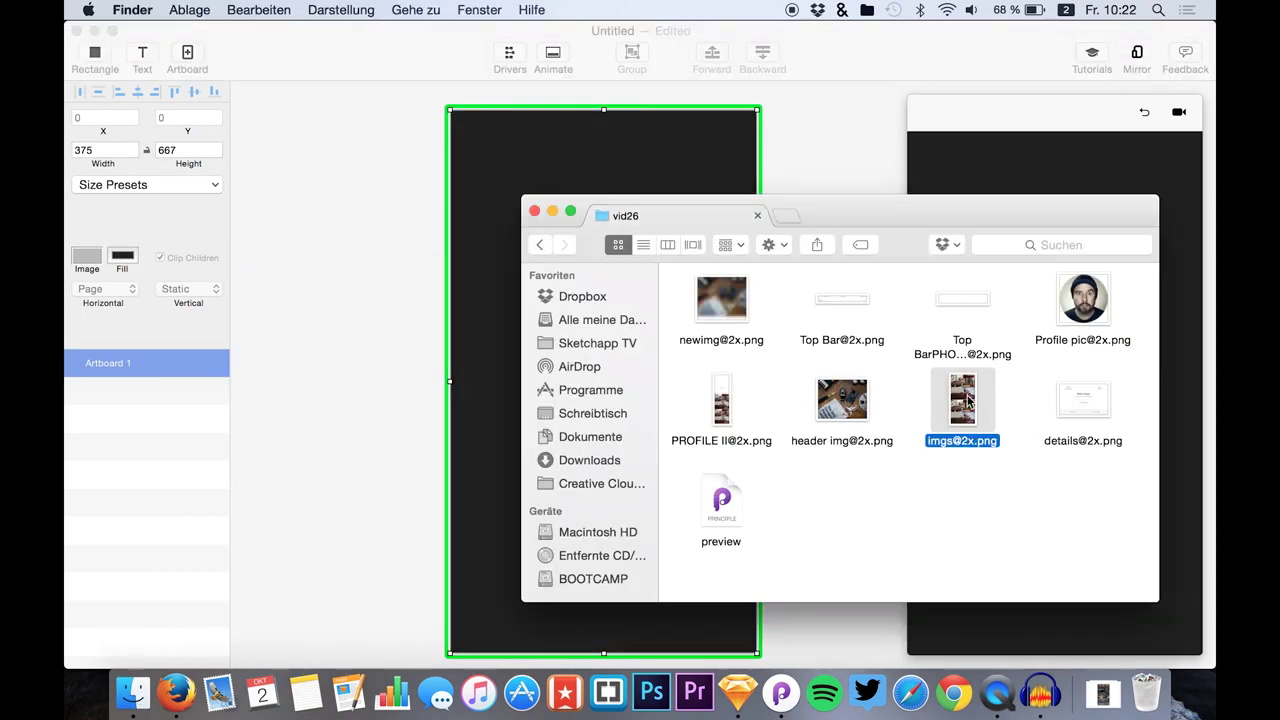
pyautogui.moveTo(963, 400); pyautogui.dragTo(602, 665)
pyautogui.click(133, 692)
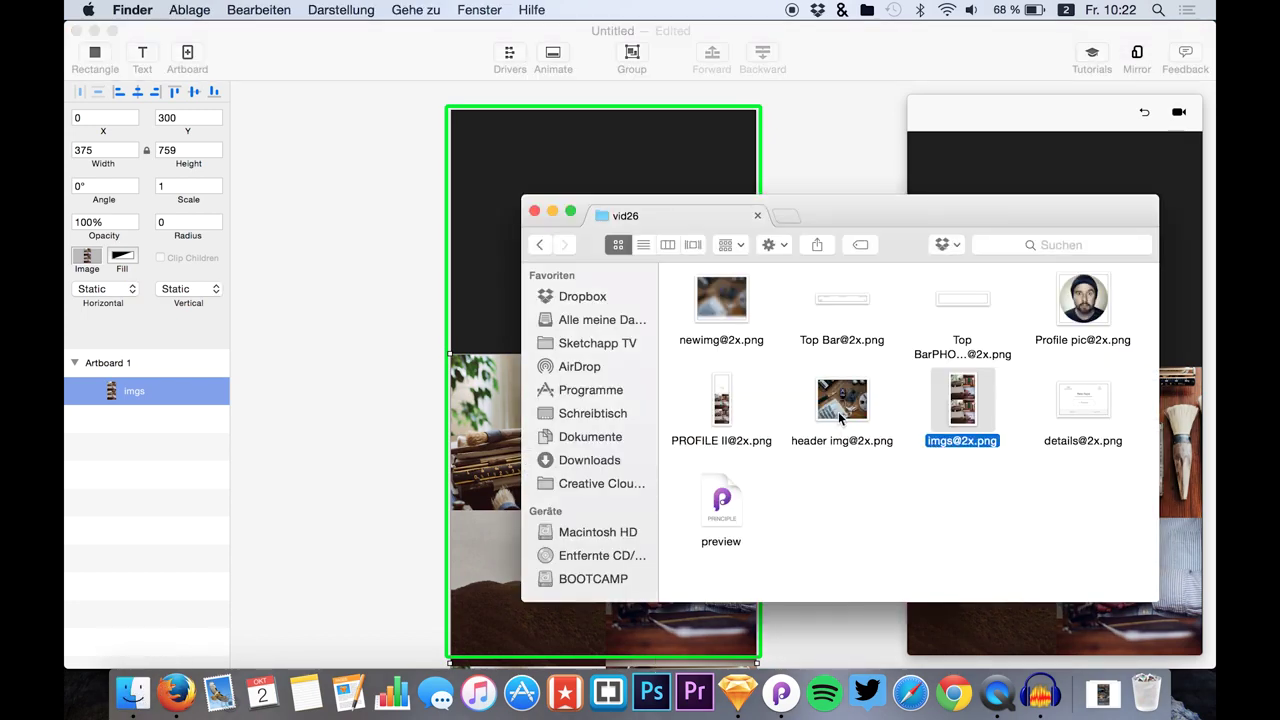
pyautogui.moveTo(842, 413); pyautogui.dragTo(577, 246)
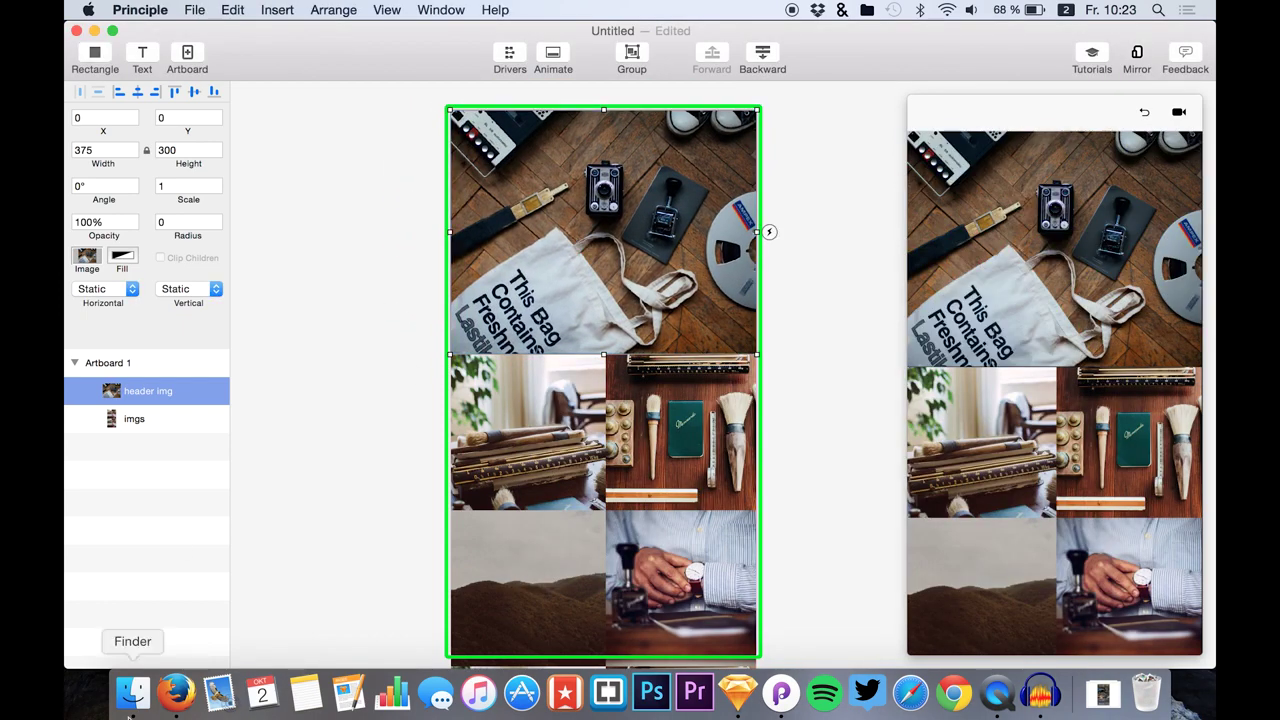
pyautogui.click(133, 692)
pyautogui.moveTo(718, 322); pyautogui.dragTo(595, 239)
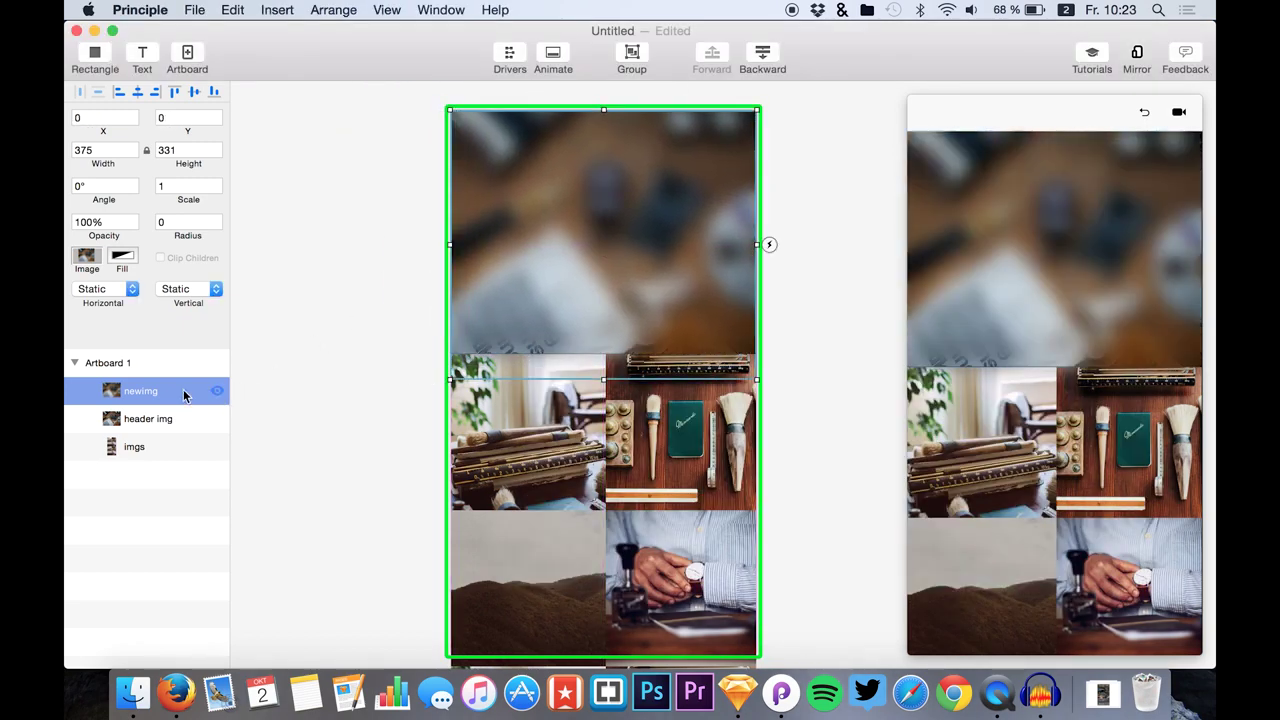
pyautogui.moveTo(108, 228); pyautogui.dragTo(67, 219)
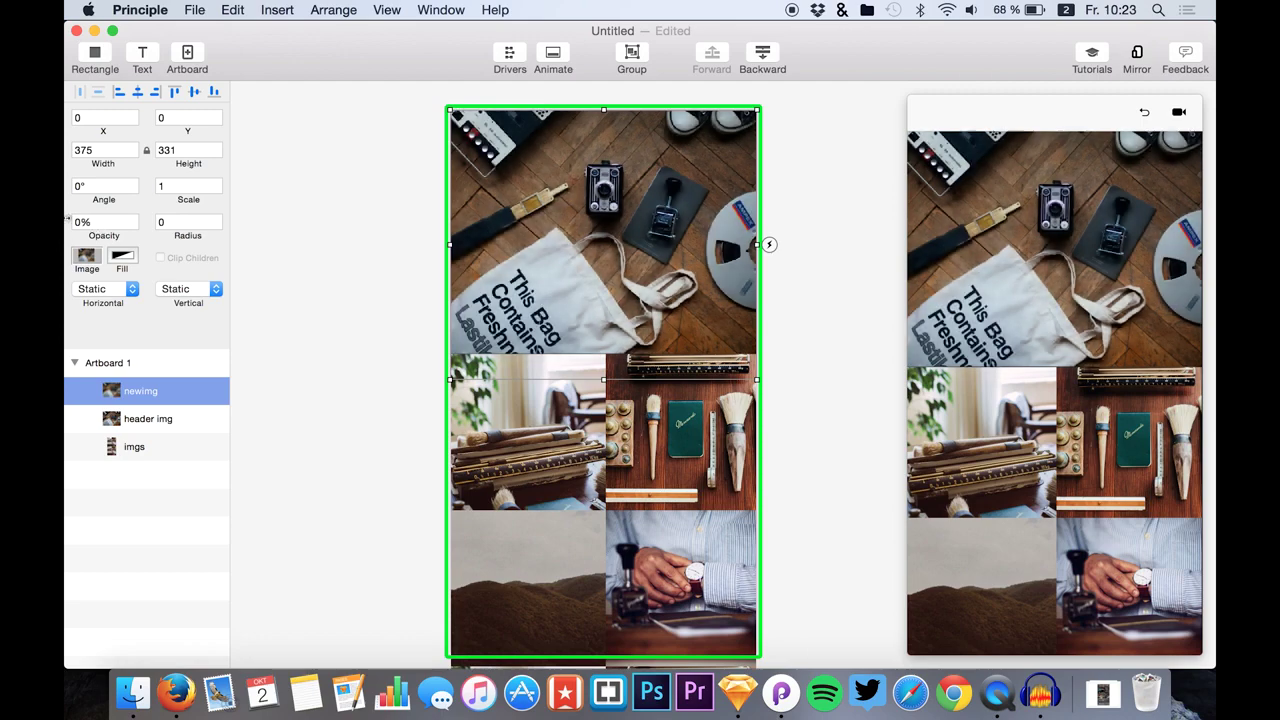
pyautogui.click(148, 450)
pyautogui.click(133, 692)
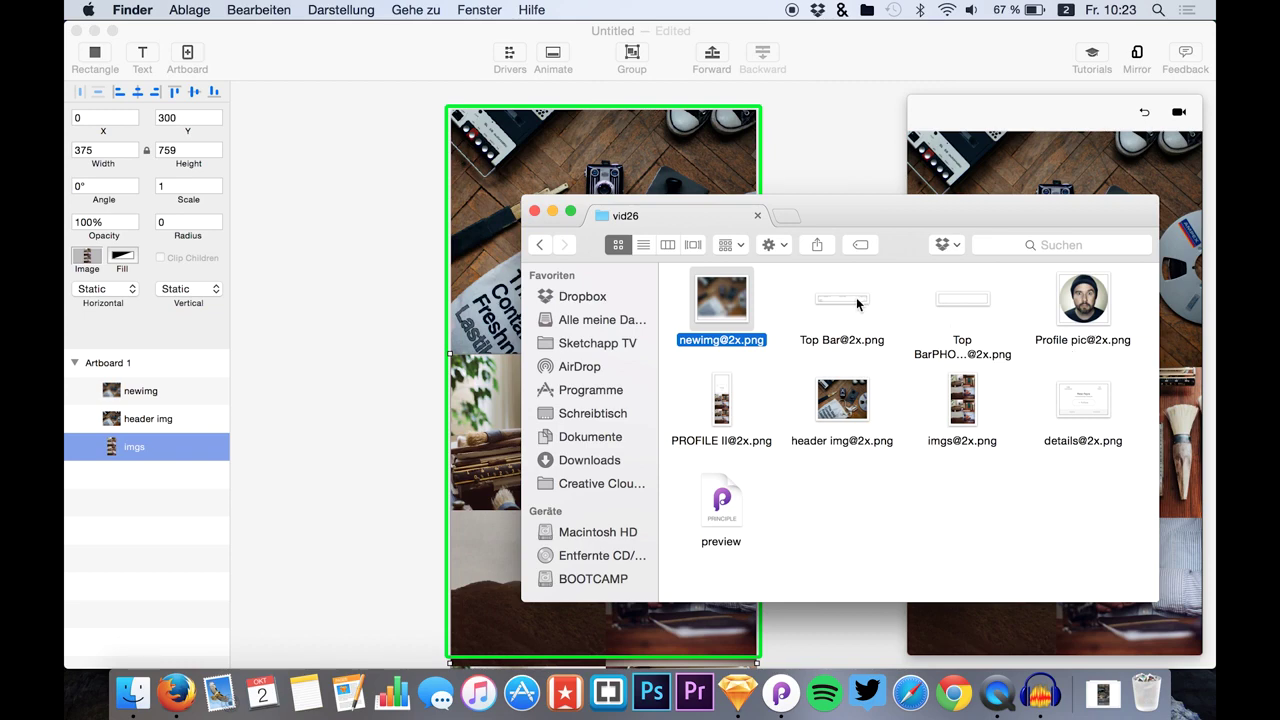
pyautogui.moveTo(846, 301); pyautogui.dragTo(508, 152)
pyautogui.click(627, 155)
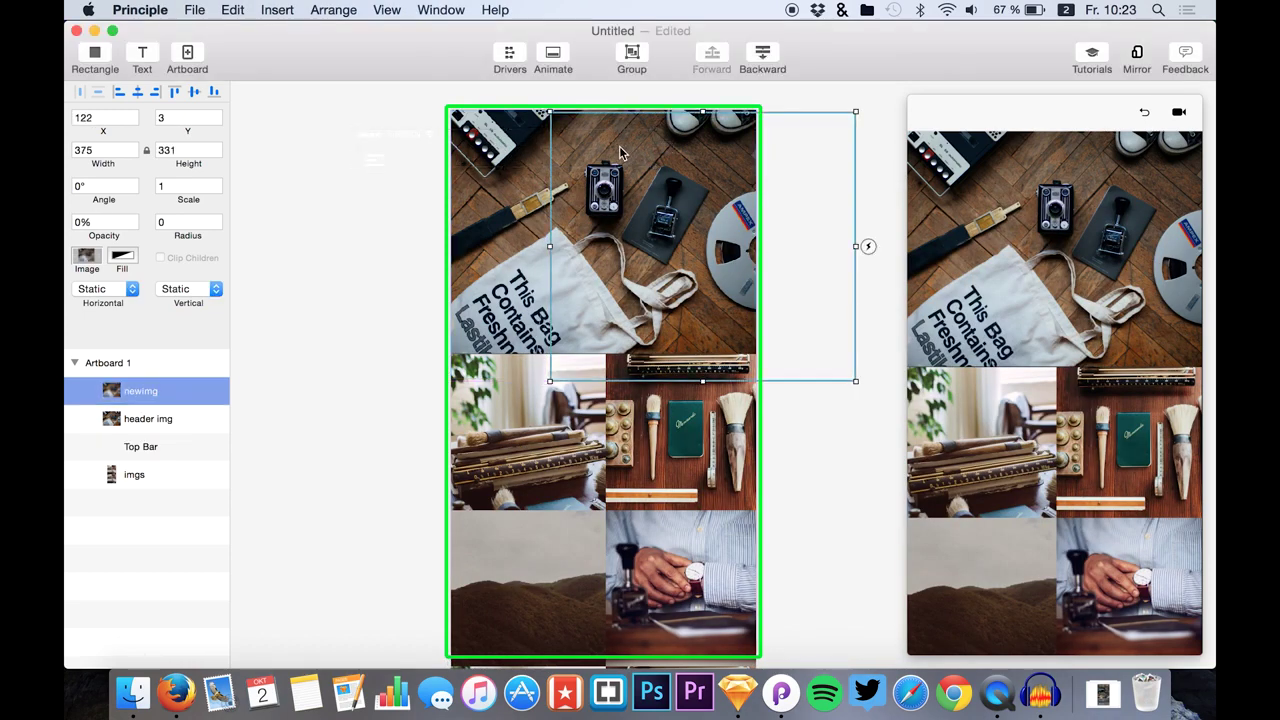
pyautogui.click(380, 152)
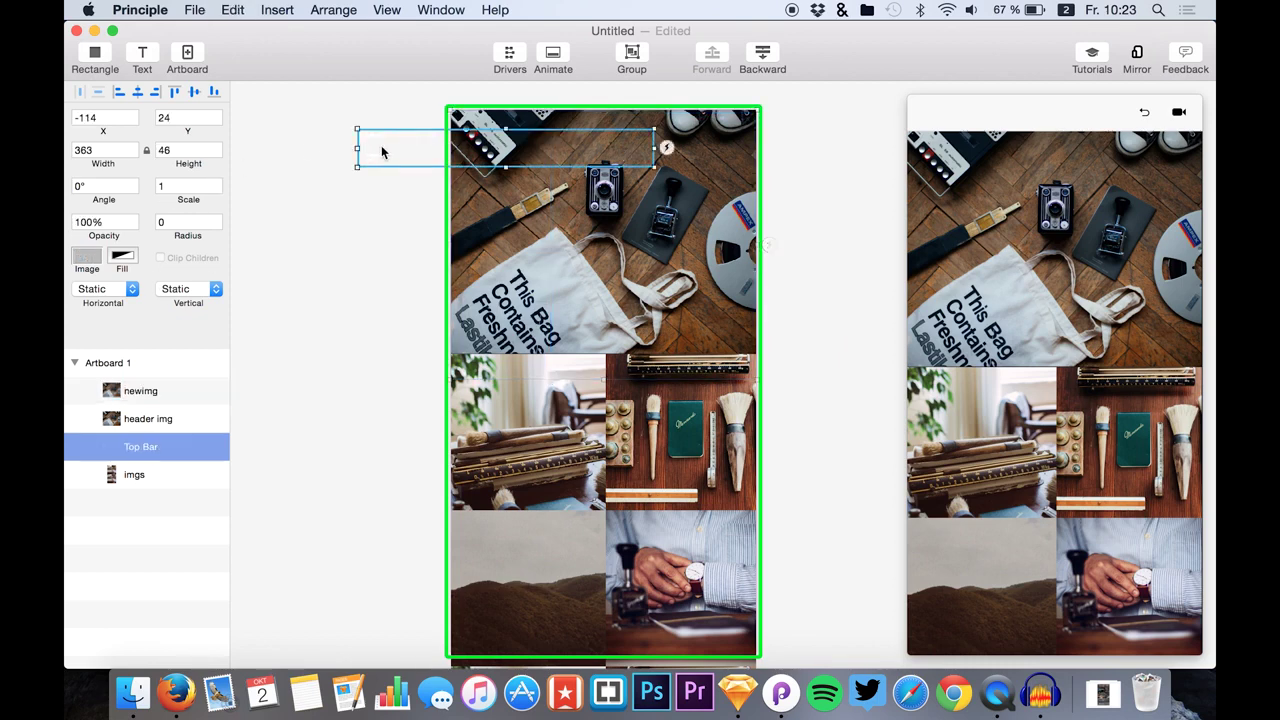
pyautogui.moveTo(381, 152); pyautogui.dragTo(480, 136)
pyautogui.moveTo(134, 446); pyautogui.dragTo(134, 390)
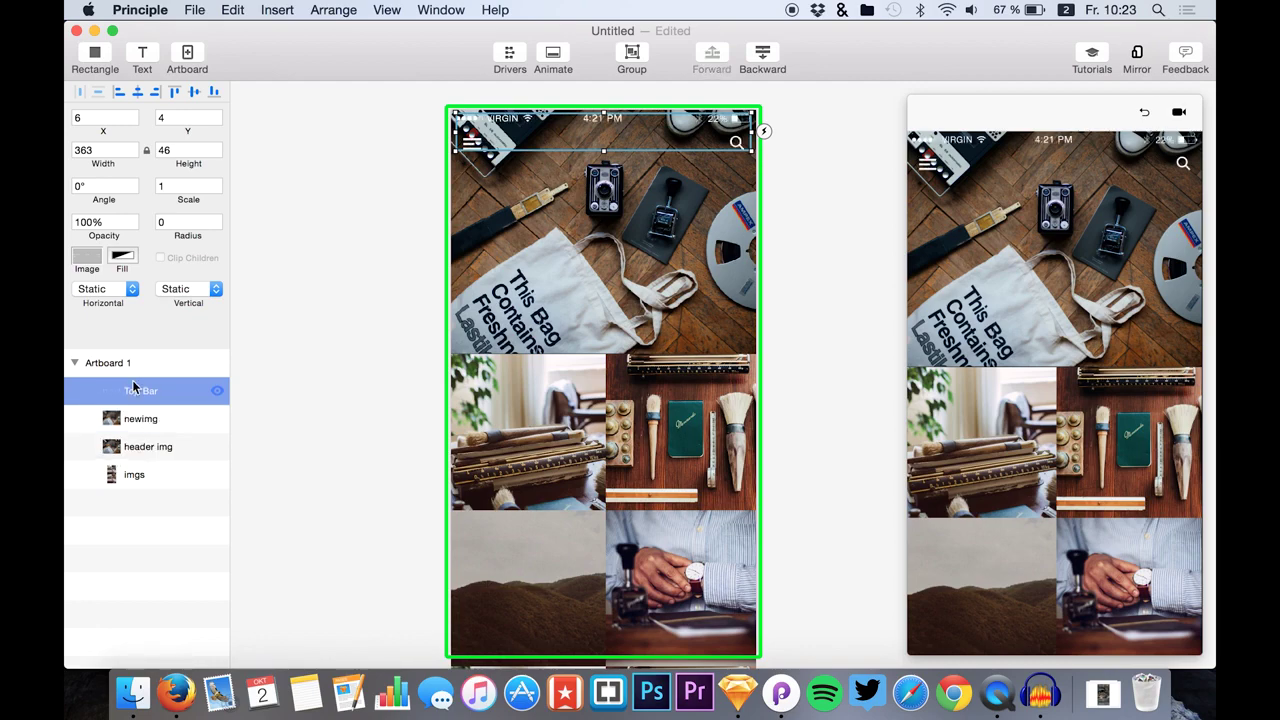
# Add the Top BarPHOBOS image from the vid26 folder and position it at X 150, Y 30 in the header
pyautogui.click(130, 695)
pyautogui.moveTo(960, 307); pyautogui.dragTo(589, 145)
pyautogui.click(596, 148)
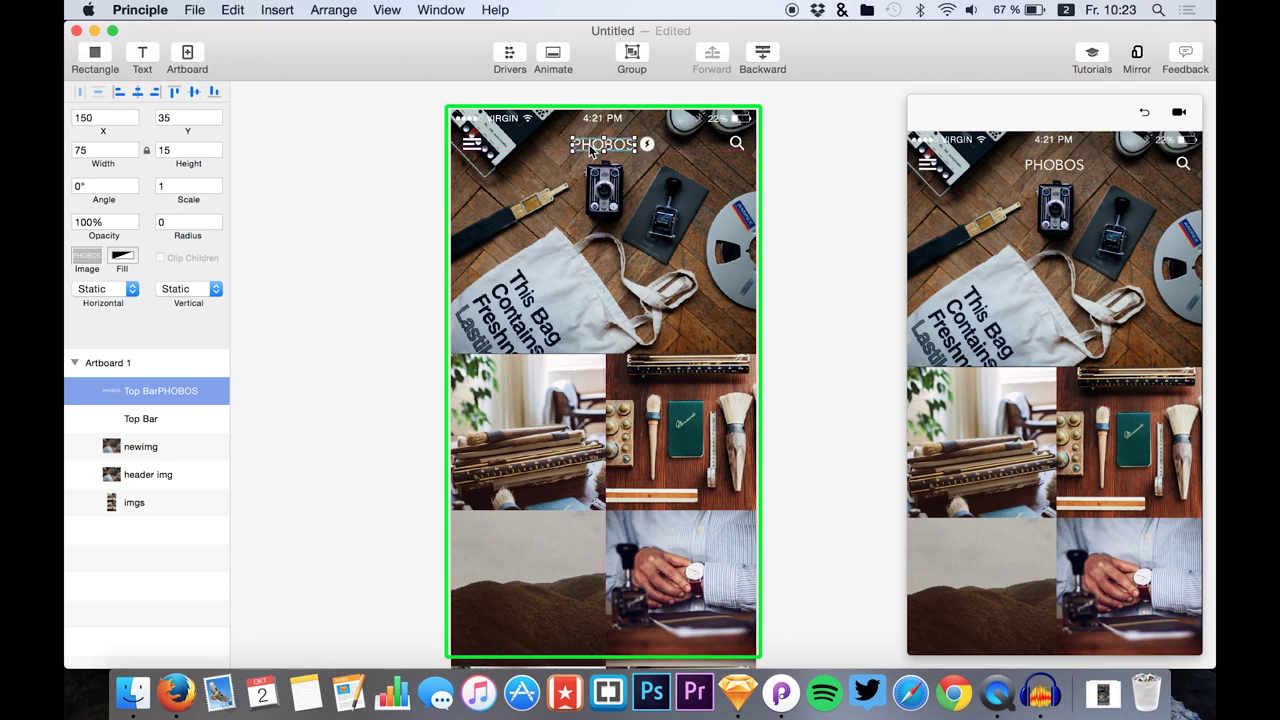
pyautogui.press('Up')
pyautogui.press('Up')
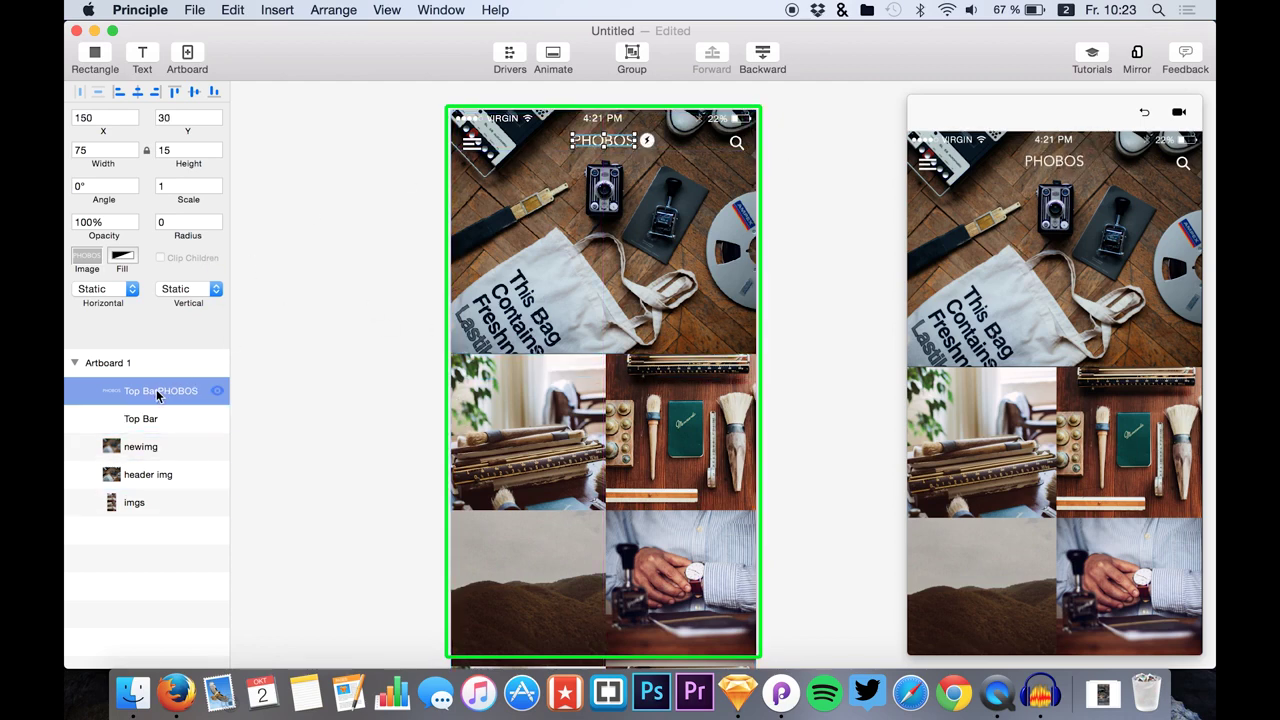
pyautogui.click(131, 710)
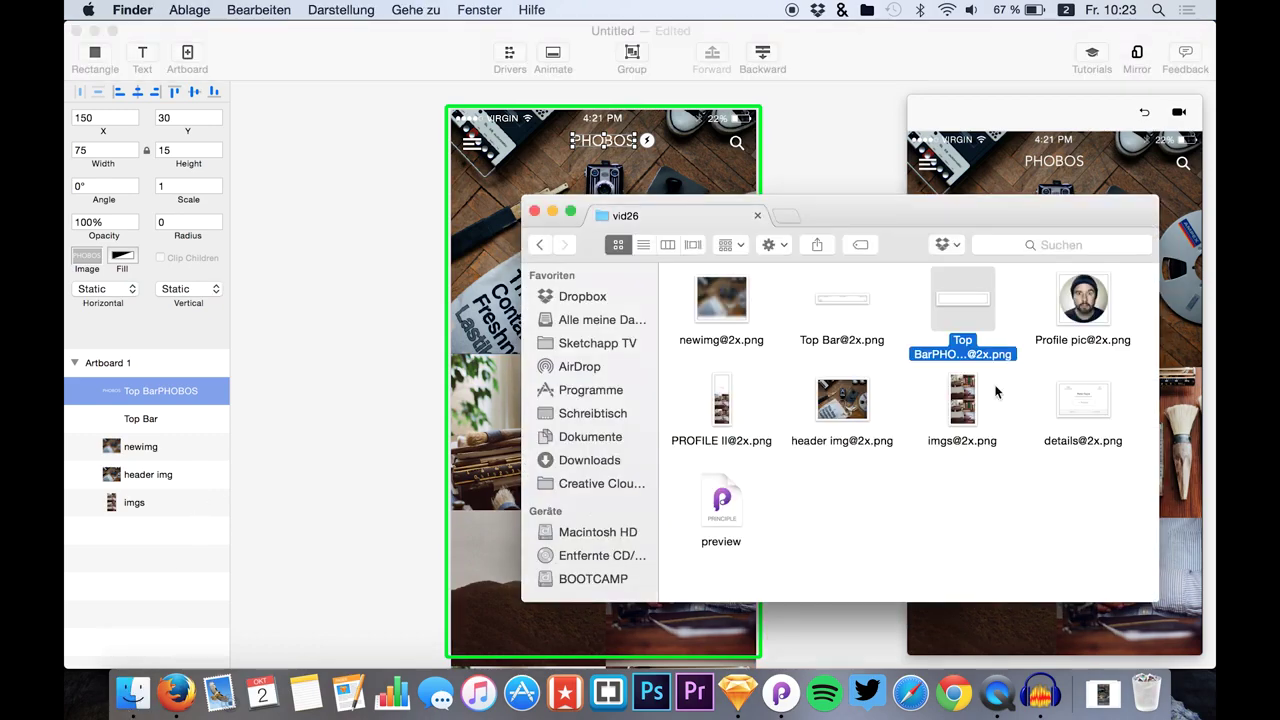
pyautogui.moveTo(1071, 408); pyautogui.dragTo(601, 363)
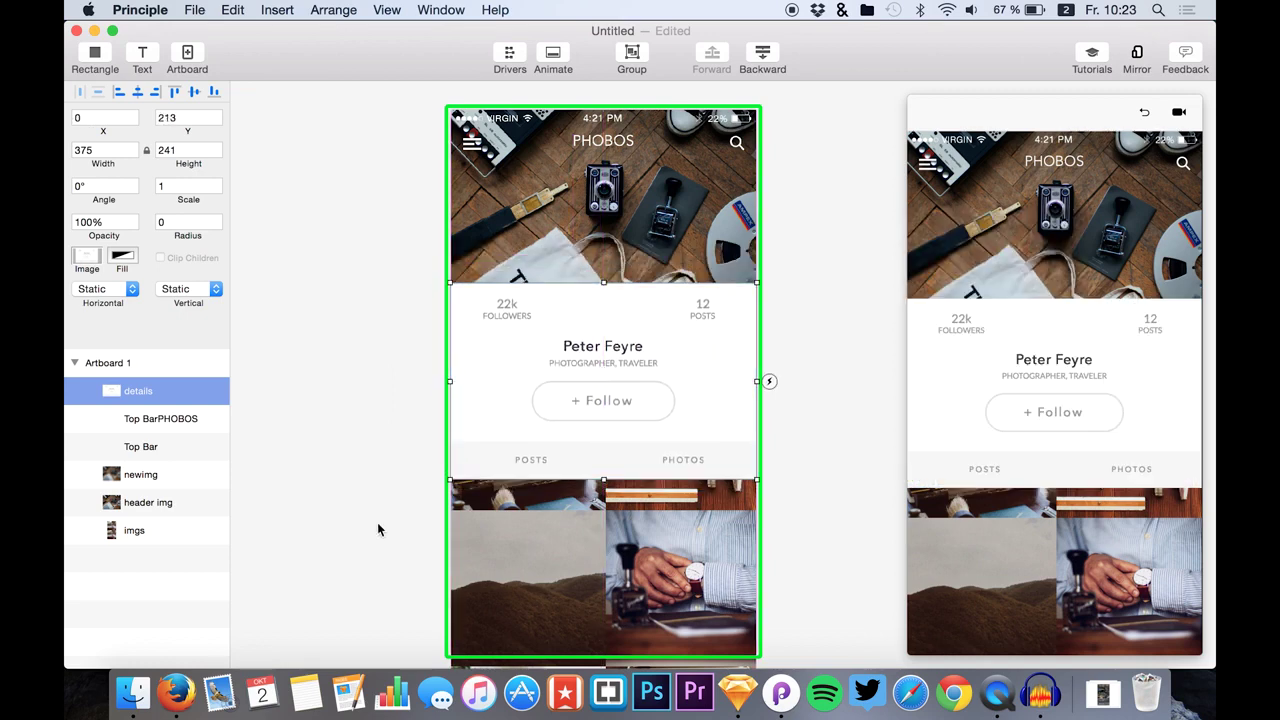
pyautogui.click(133, 692)
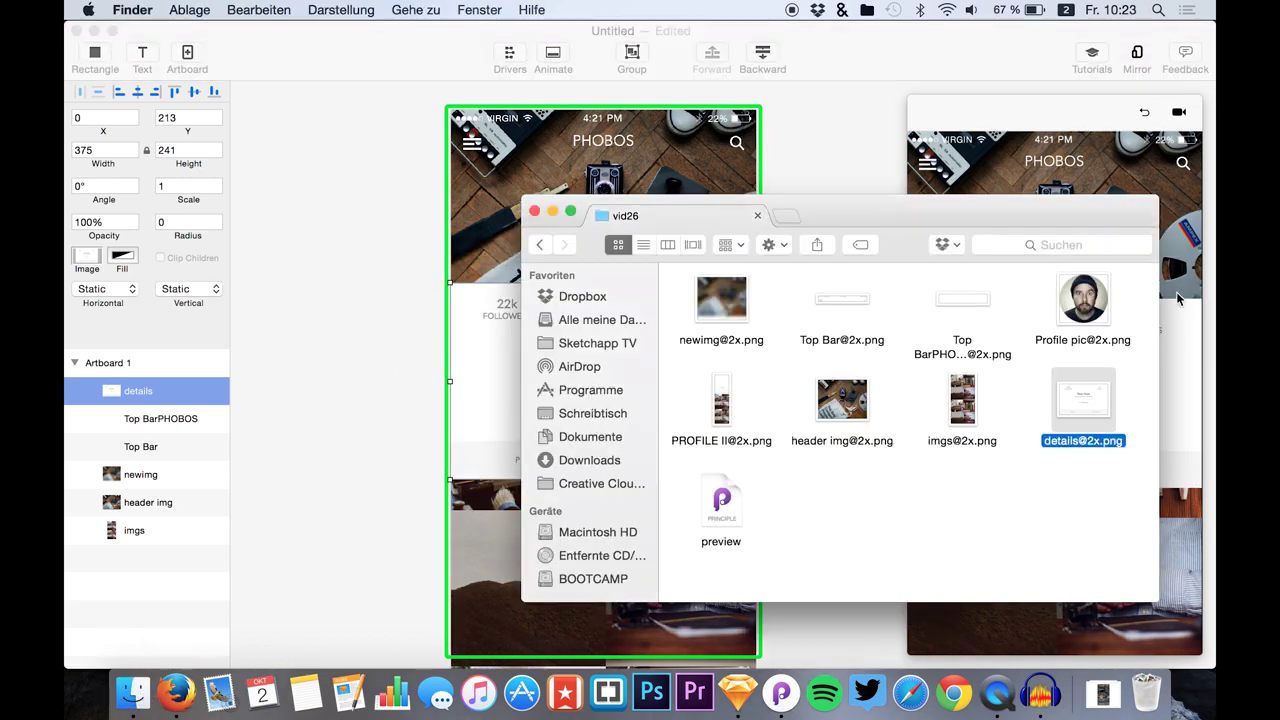
pyautogui.click(1082, 300)
pyautogui.moveTo(1082, 300); pyautogui.dragTo(610, 304)
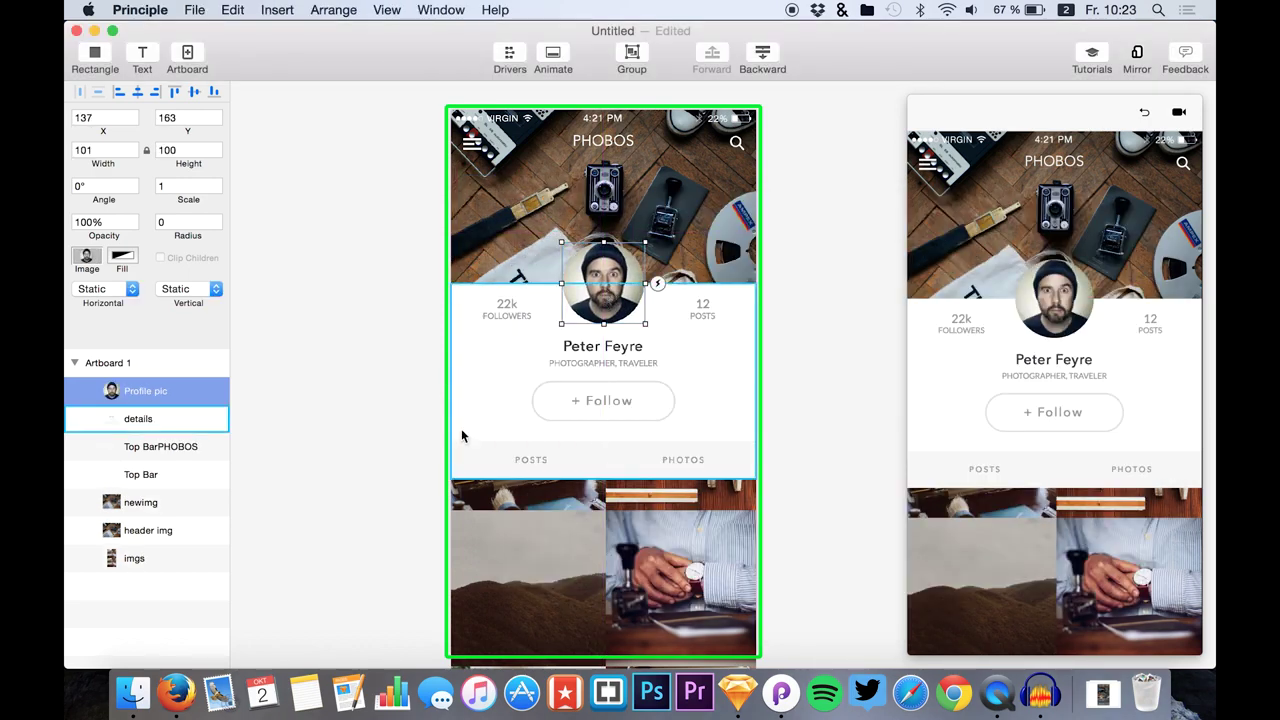
pyautogui.click(369, 497)
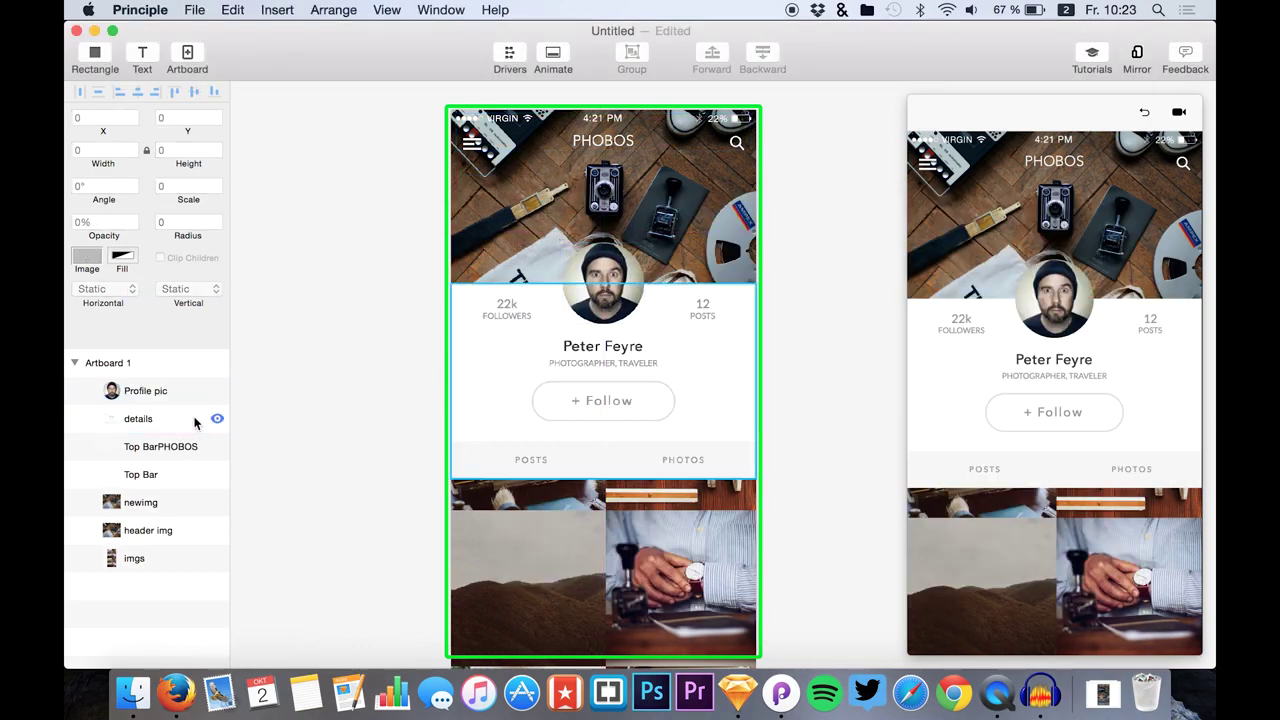
pyautogui.click(110, 557)
pyautogui.moveTo(491, 425); pyautogui.dragTo(491, 503)
pyautogui.press('super+z')
# Move the imgs layer down to X 0, Y 454, directly beneath the details section
pyautogui.click(177, 557)
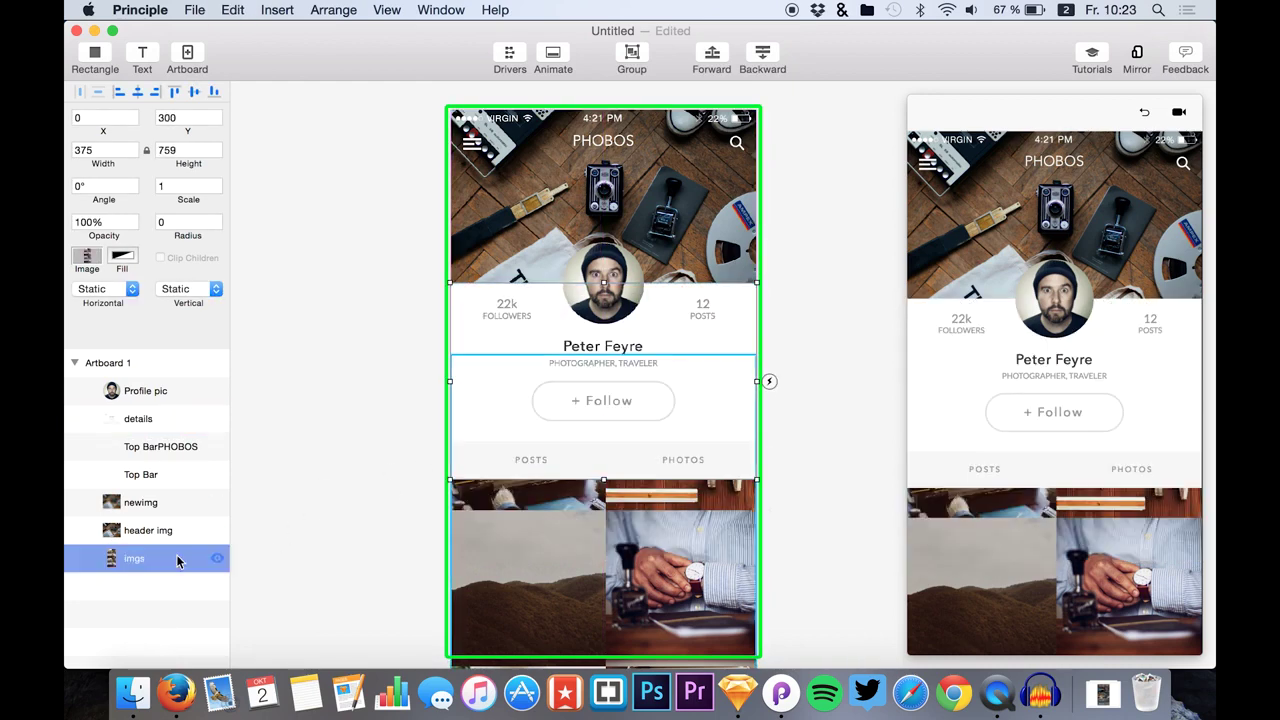
pyautogui.moveTo(553, 537)
pyautogui.mouseDown()
pyautogui.moveTo(559, 640)
pyautogui.moveTo(559, 561)
pyautogui.mouseUp()
pyautogui.click(366, 379)
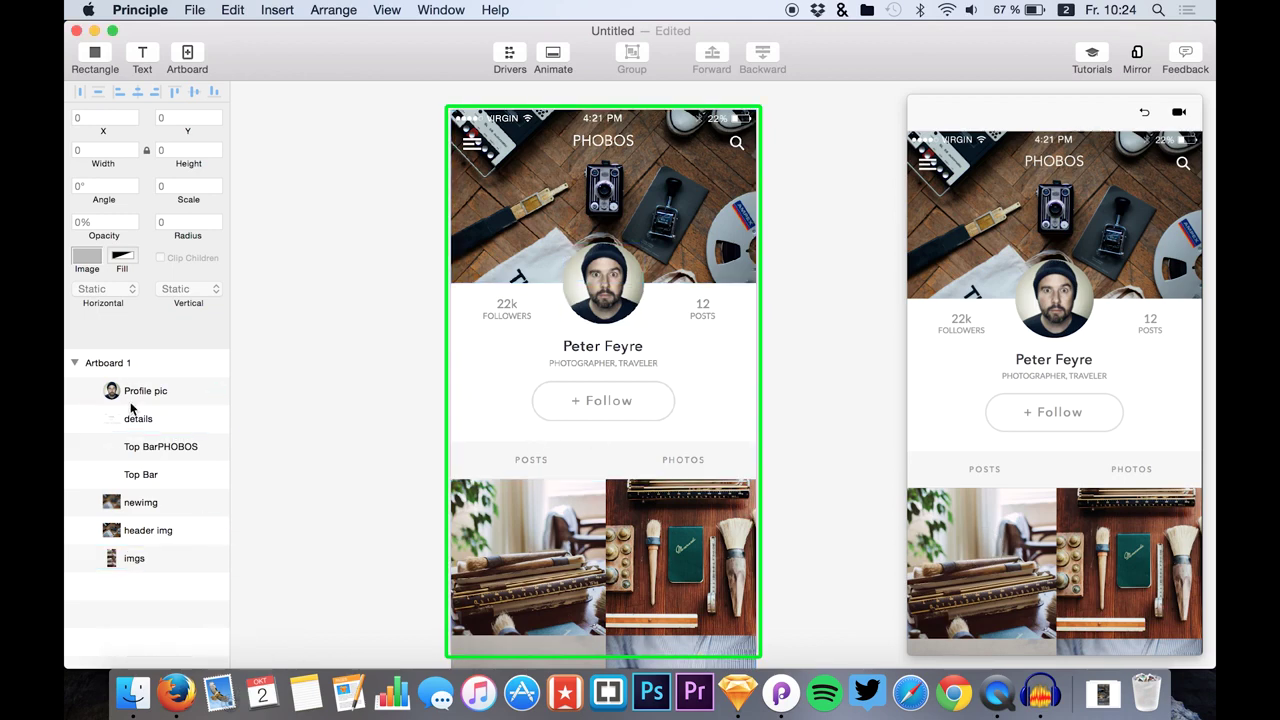
# Set the vertical behaviour of the imgs layer to Scroll
pyautogui.click(134, 418)
pyautogui.click(136, 455)
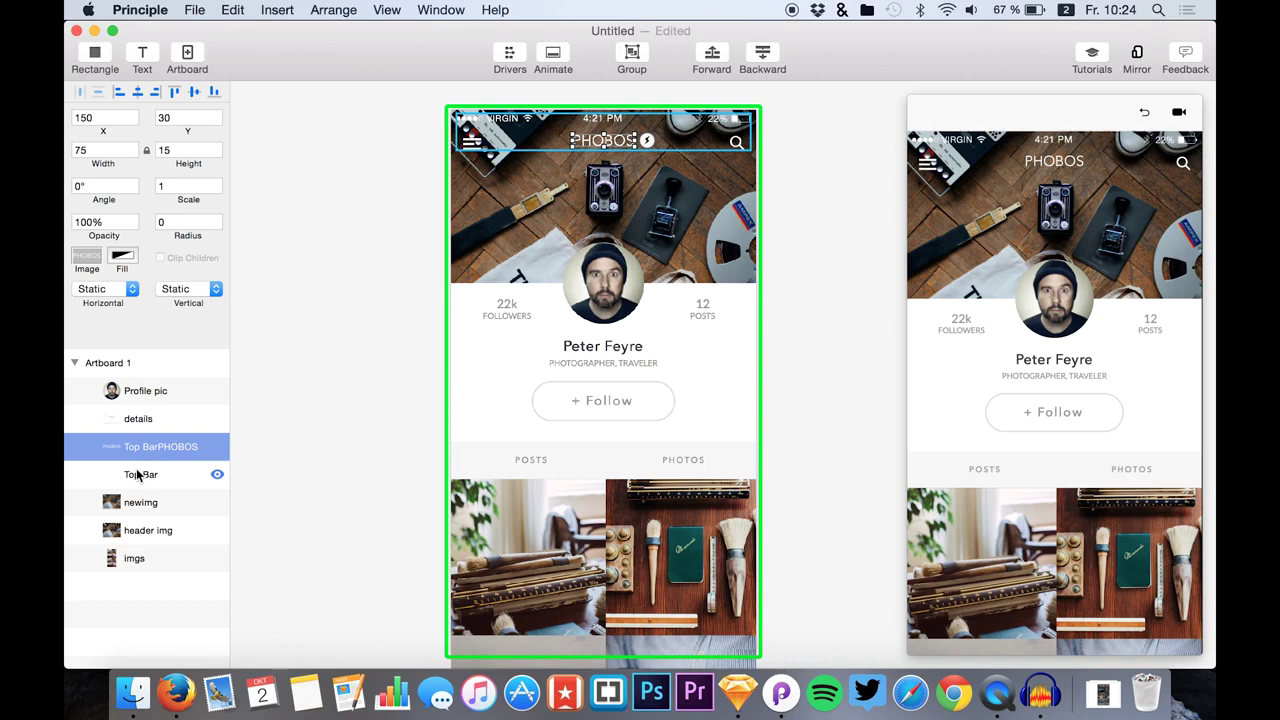
pyautogui.click(140, 502)
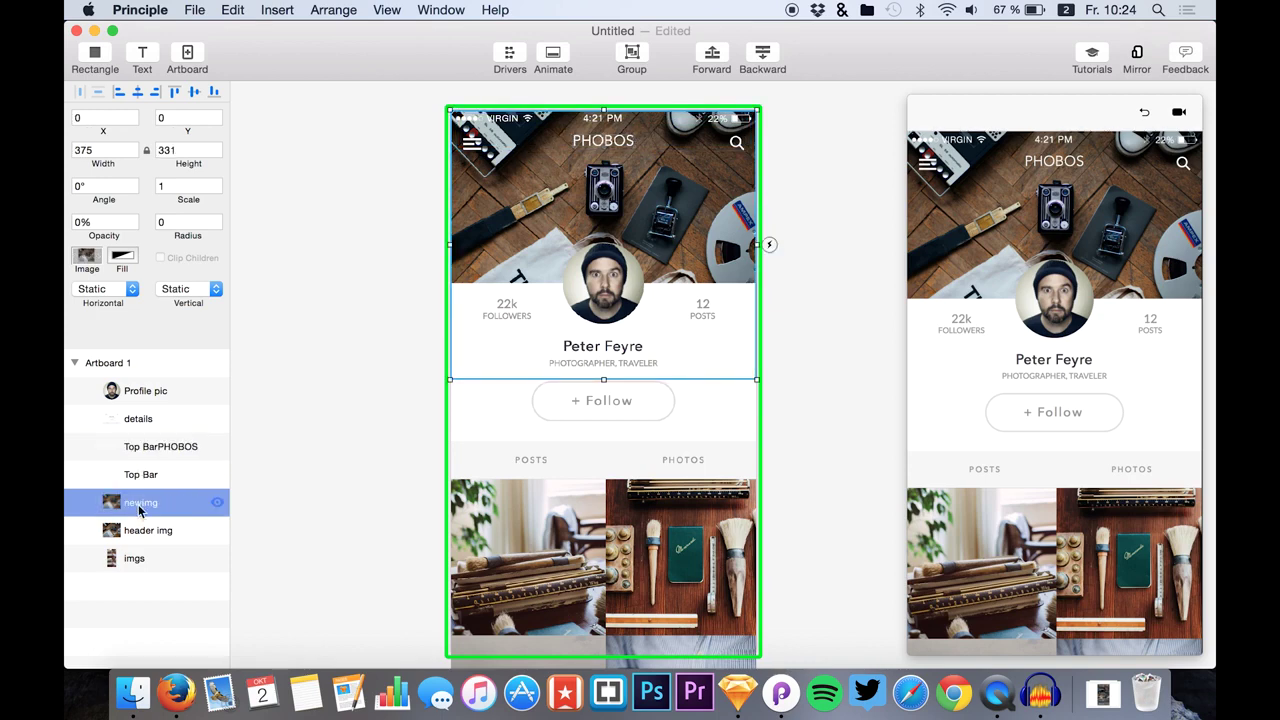
pyautogui.click(136, 558)
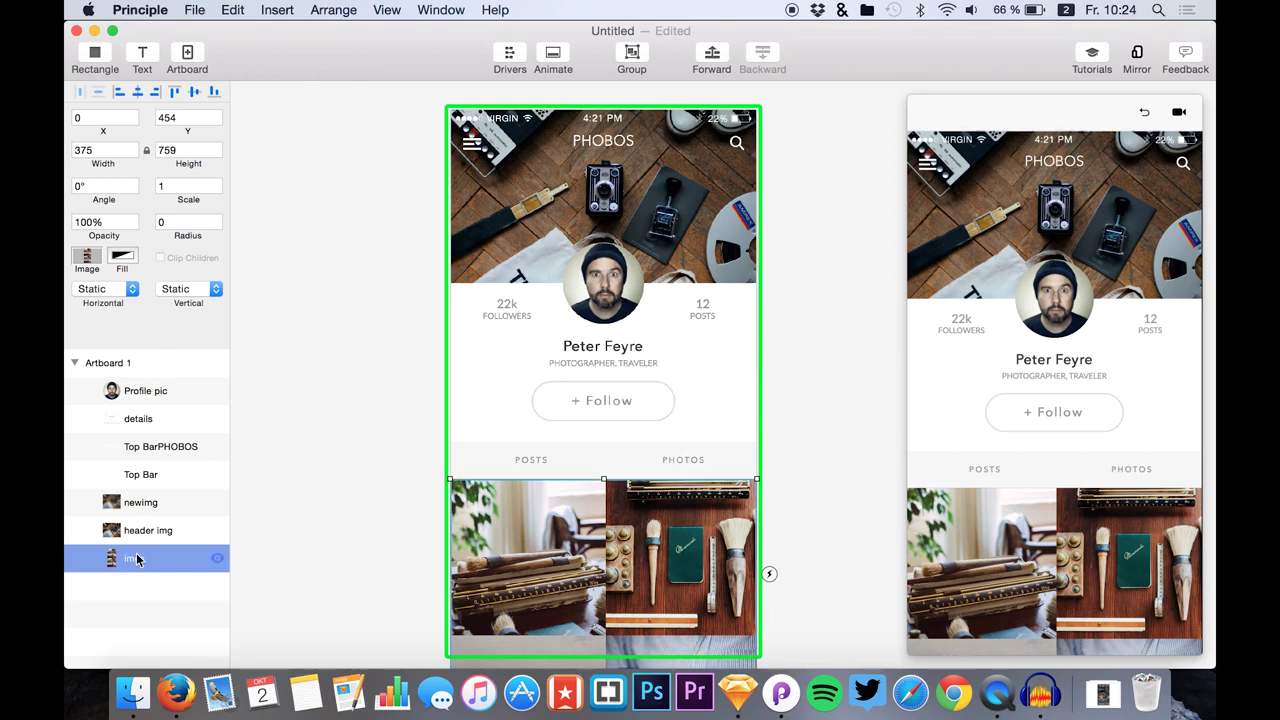
pyautogui.click(195, 291)
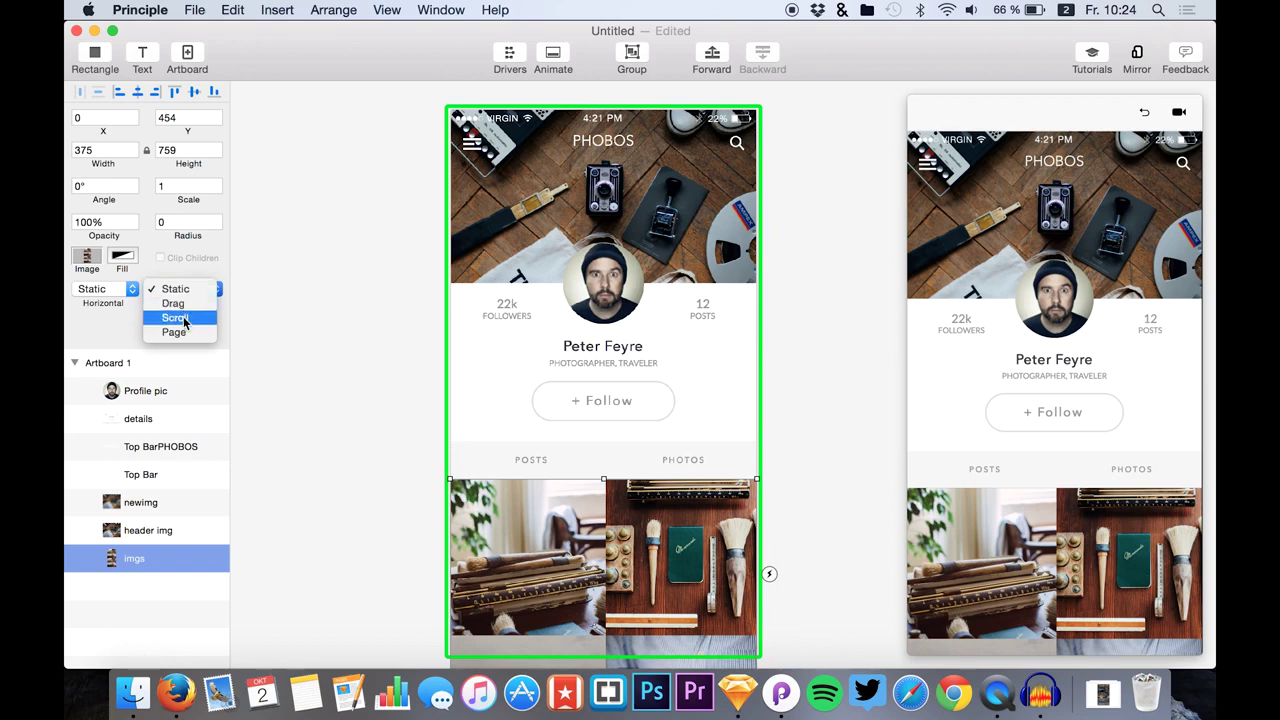
pyautogui.click(175, 317)
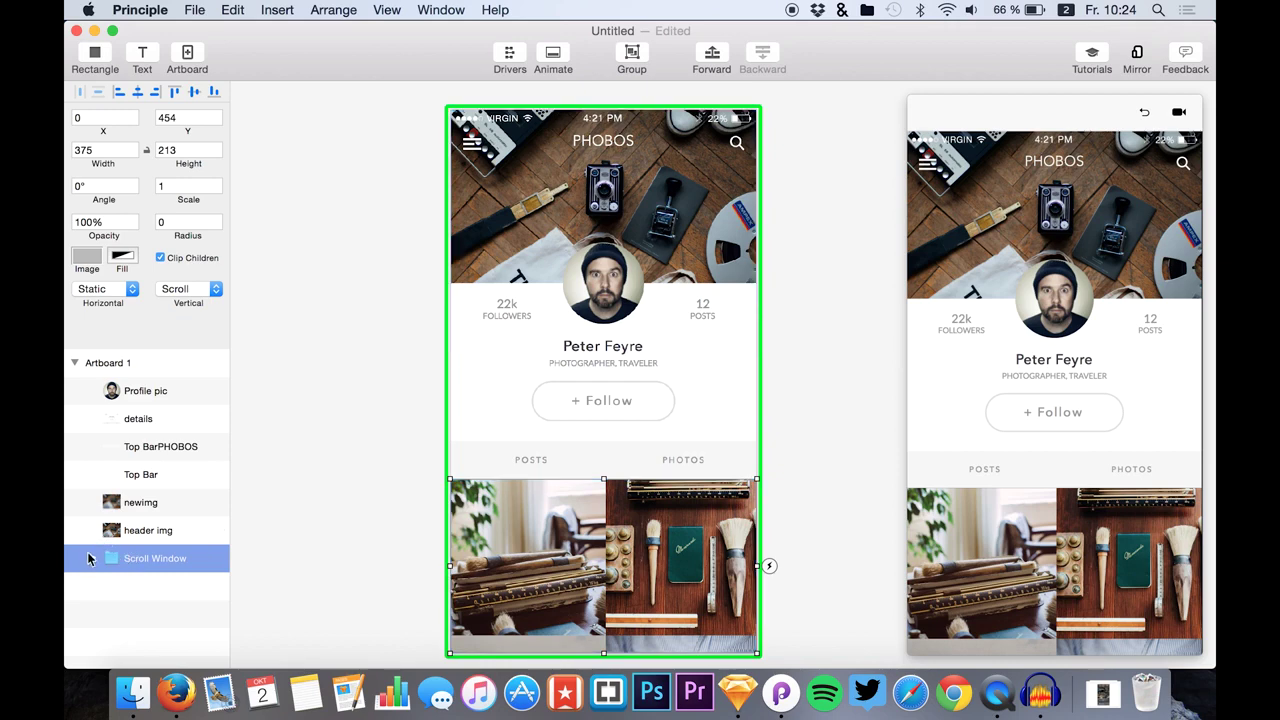
# Test scrolling the image grid in the preview and reset the preview
pyautogui.click(1050, 558)
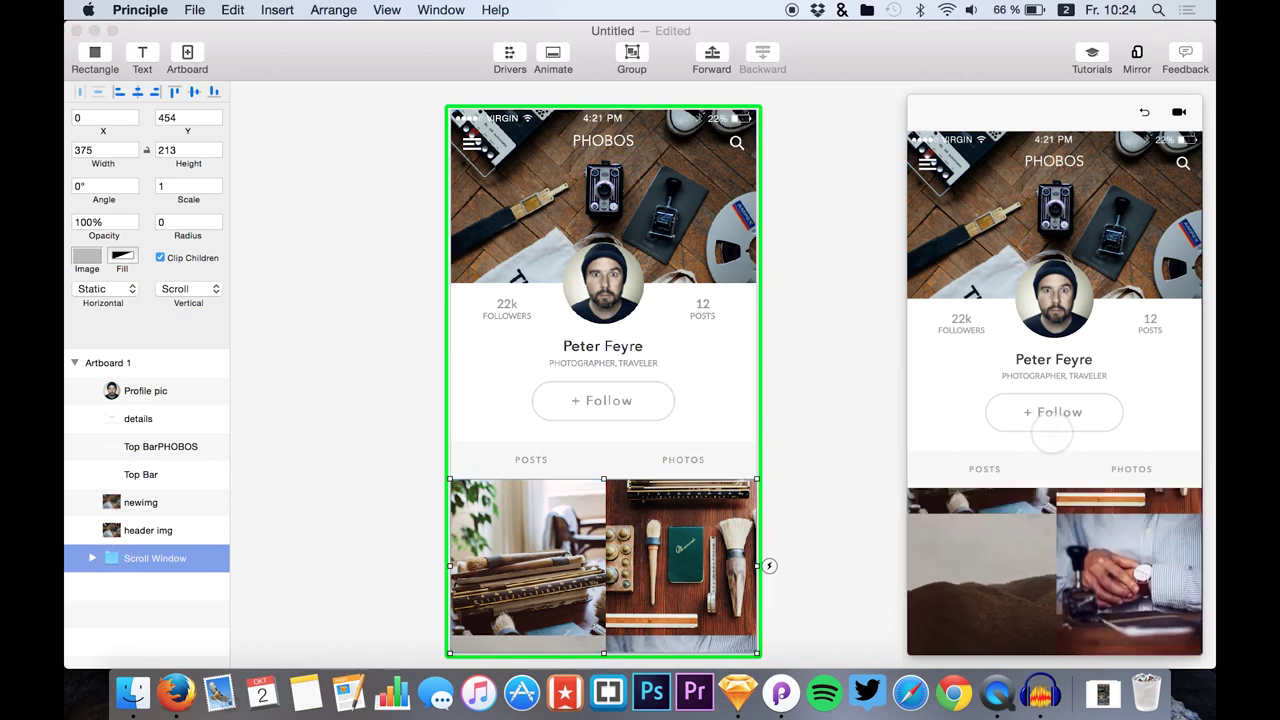
pyautogui.moveTo(1052, 433); pyautogui.dragTo(1072, 394)
pyautogui.click(1141, 114)
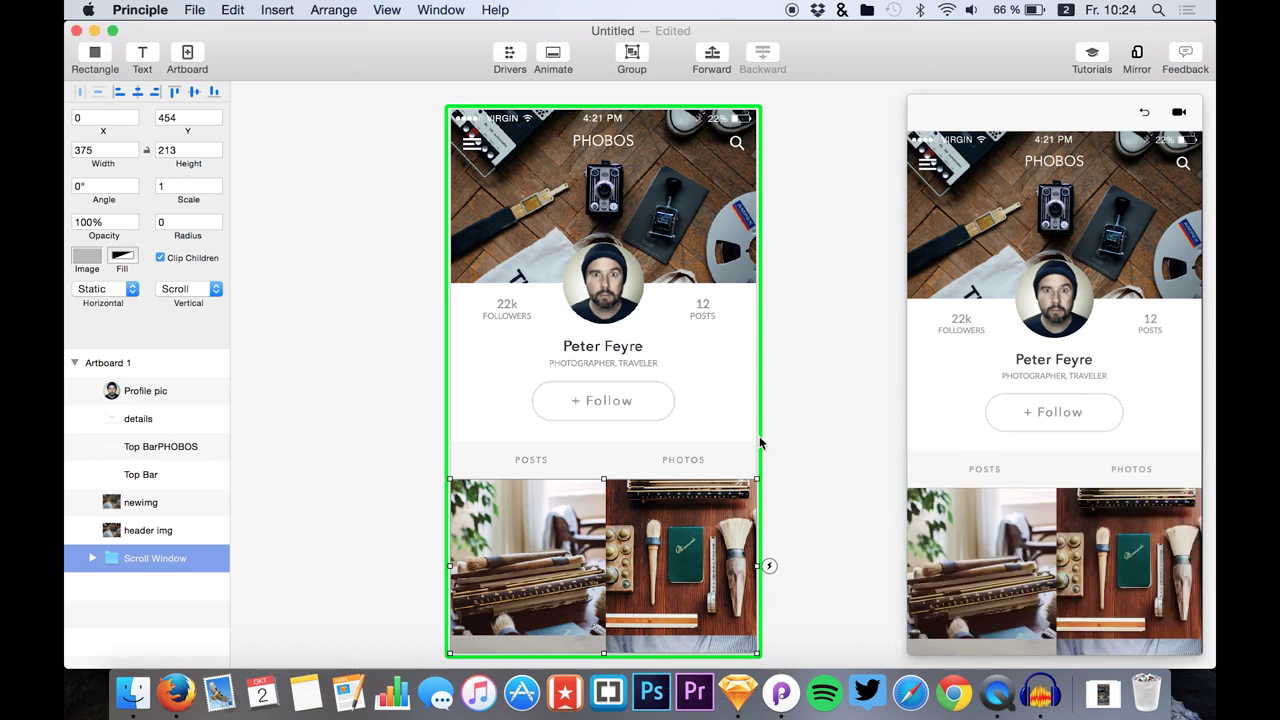
# Show the drivers for Artboard 1 and group the Profile pic and details layers
pyautogui.click(510, 56)
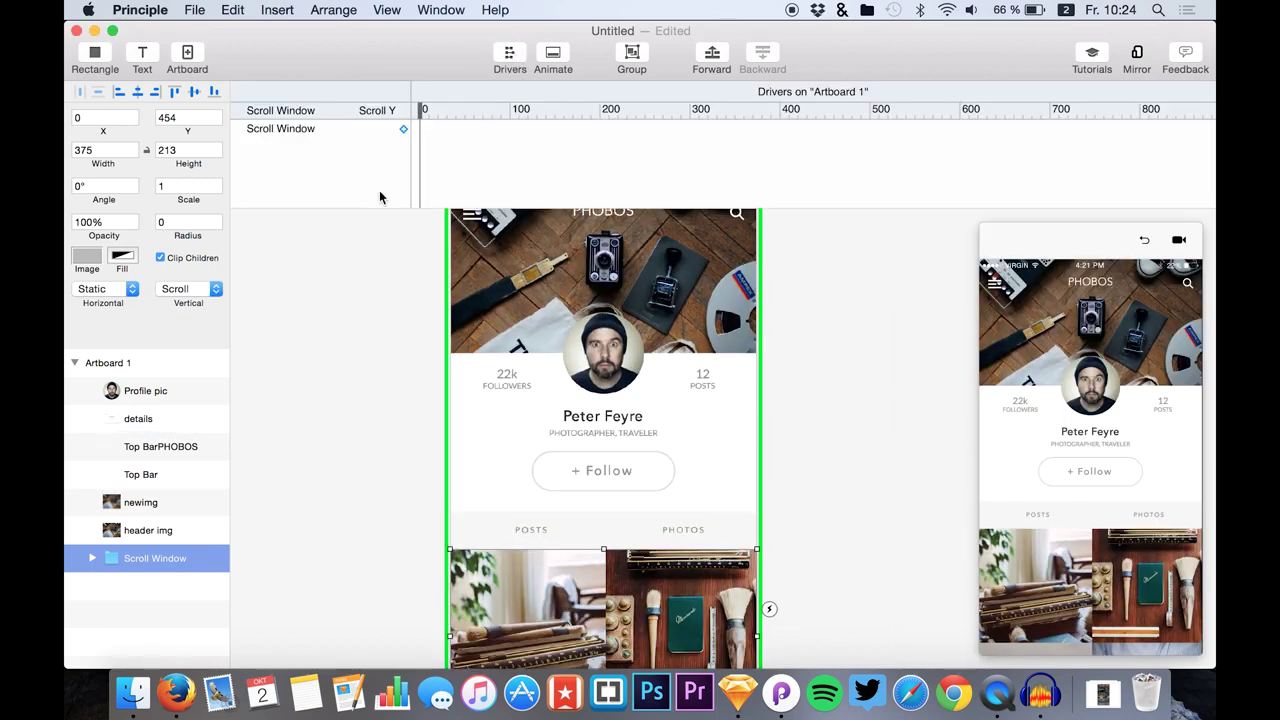
pyautogui.moveTo(420, 128)
pyautogui.mouseDown()
pyautogui.moveTo(643, 108)
pyautogui.moveTo(580, 100)
pyautogui.moveTo(717, 86)
pyautogui.moveTo(459, 88)
pyautogui.moveTo(779, 94)
pyautogui.moveTo(408, 110)
pyautogui.moveTo(423, 122)
pyautogui.moveTo(770, 116)
pyautogui.moveTo(421, 110)
pyautogui.mouseUp()
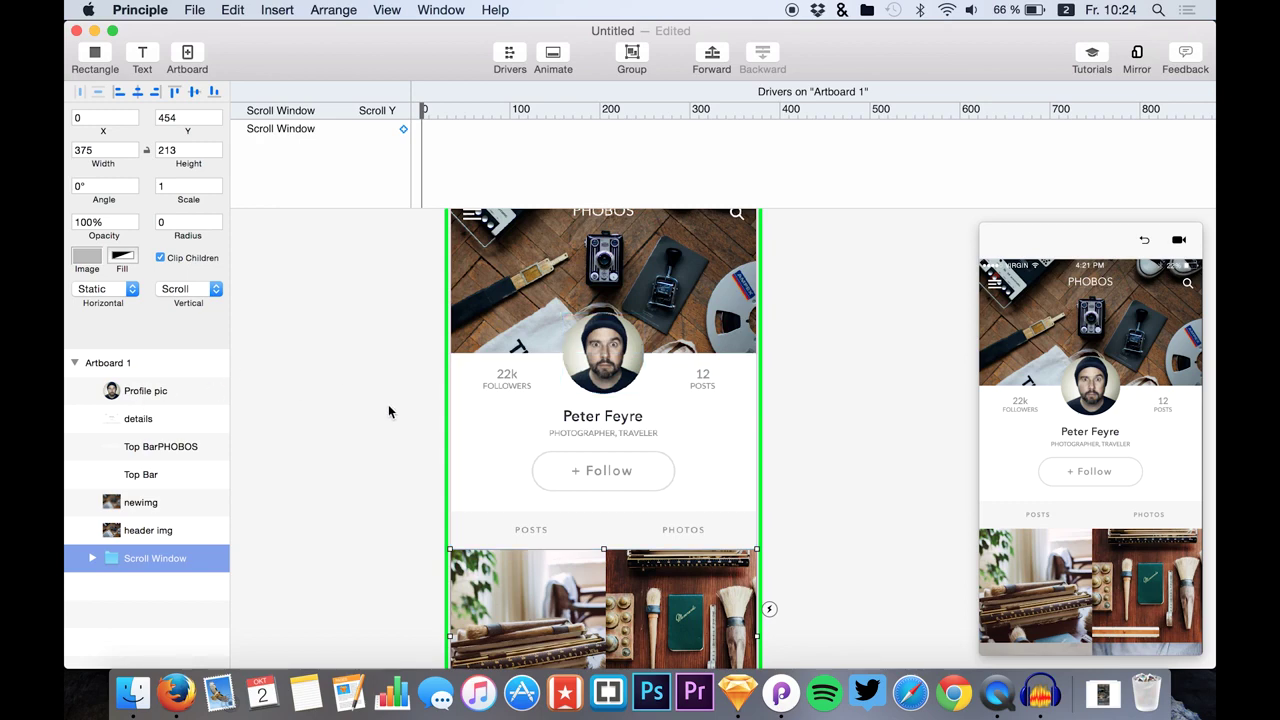
pyautogui.scroll(2, 390, 412)
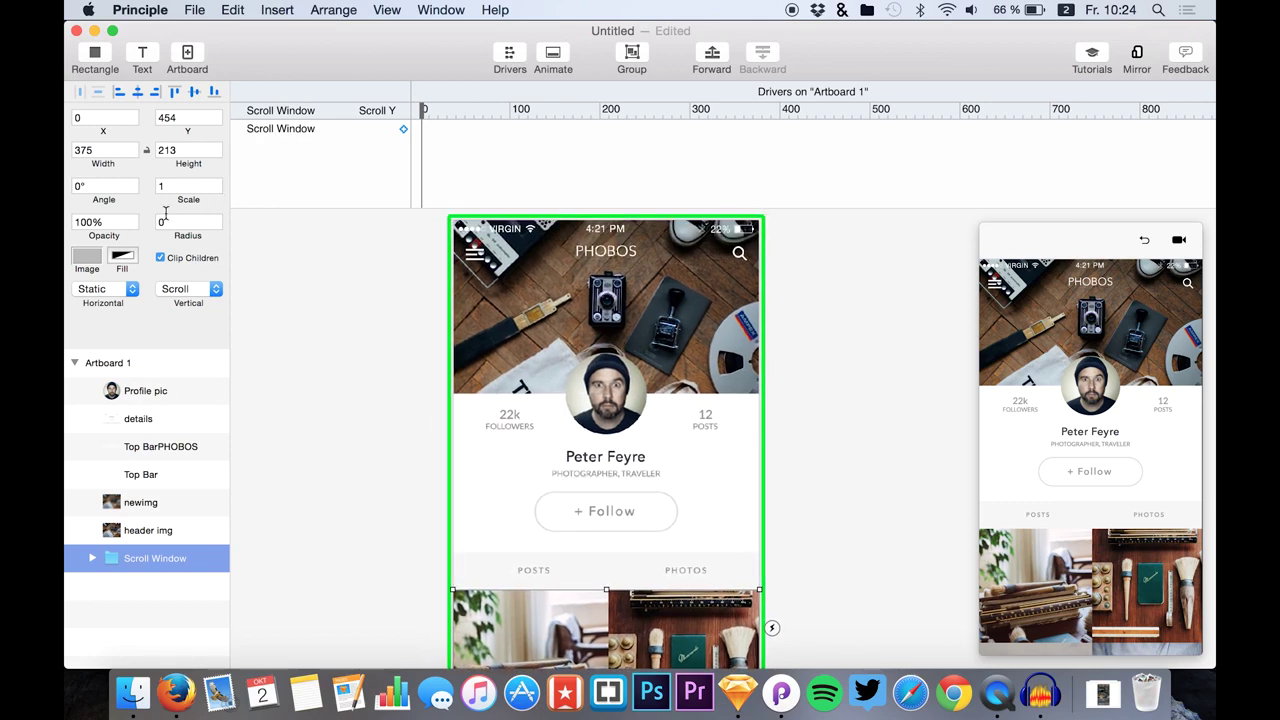
pyautogui.click(146, 392)
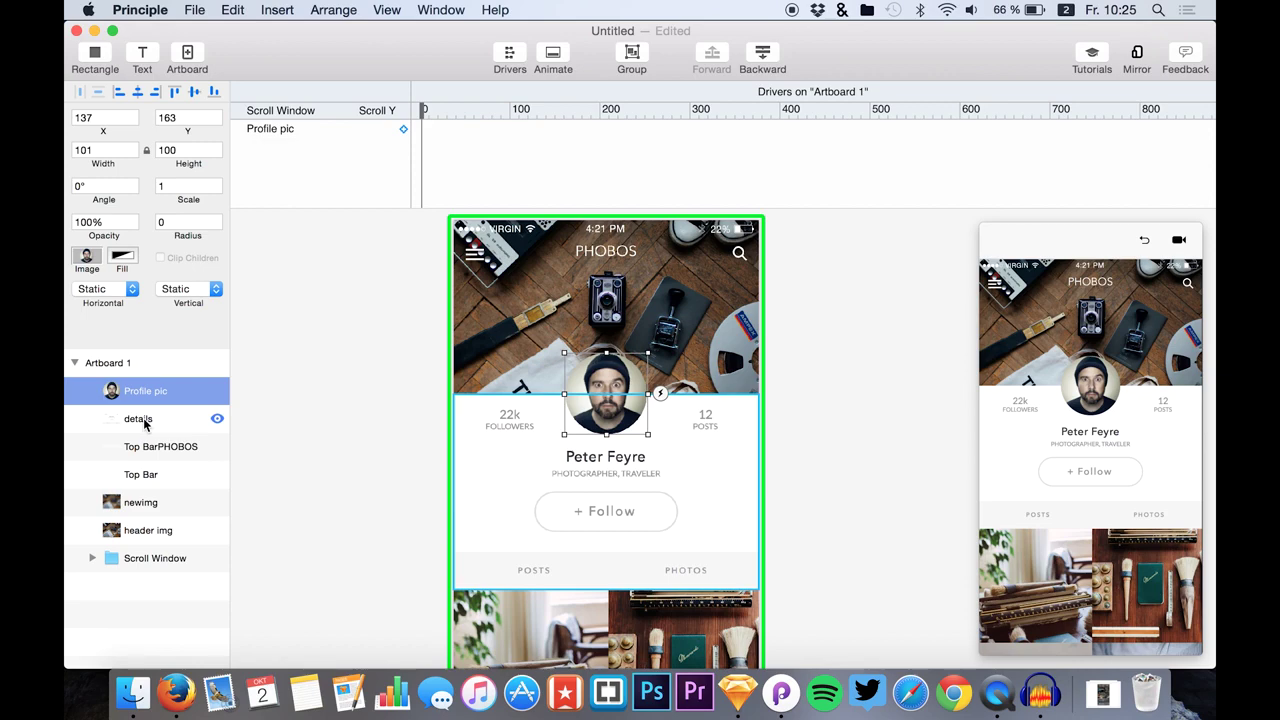
pyautogui.keyDown('shift'); pyautogui.click(146, 424); pyautogui.keyUp('shift')
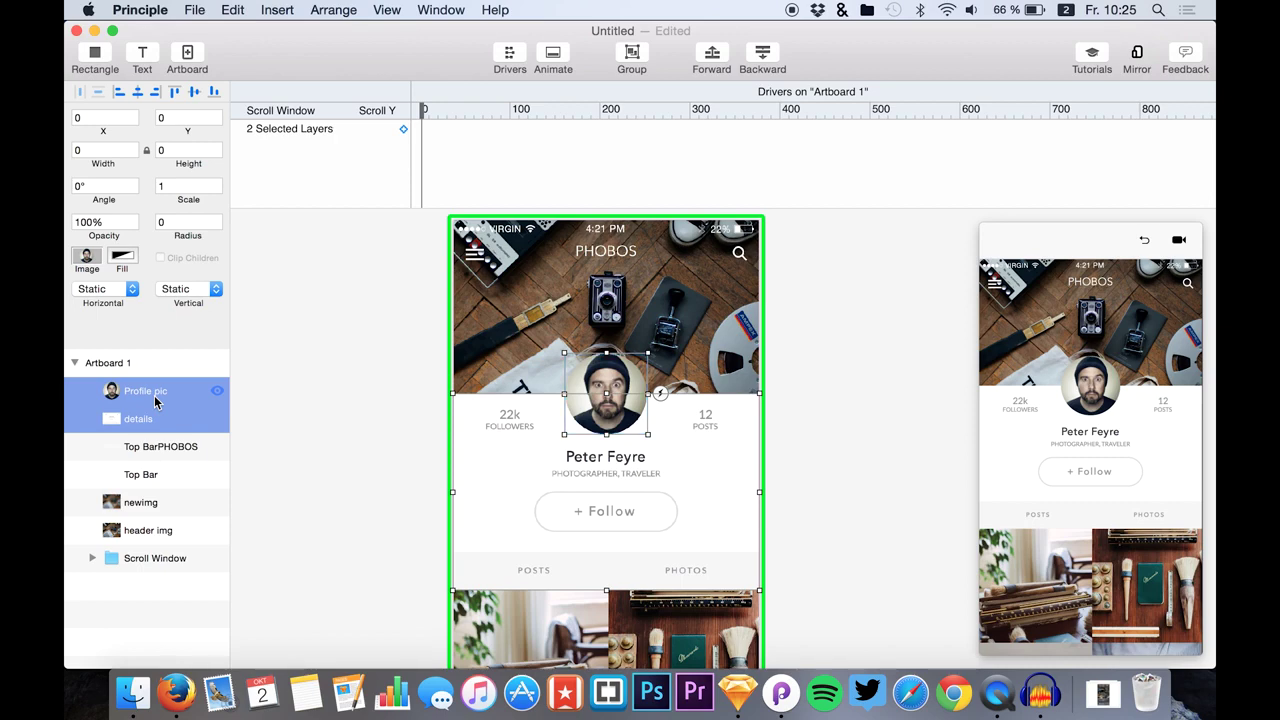
pyautogui.press('super+g')
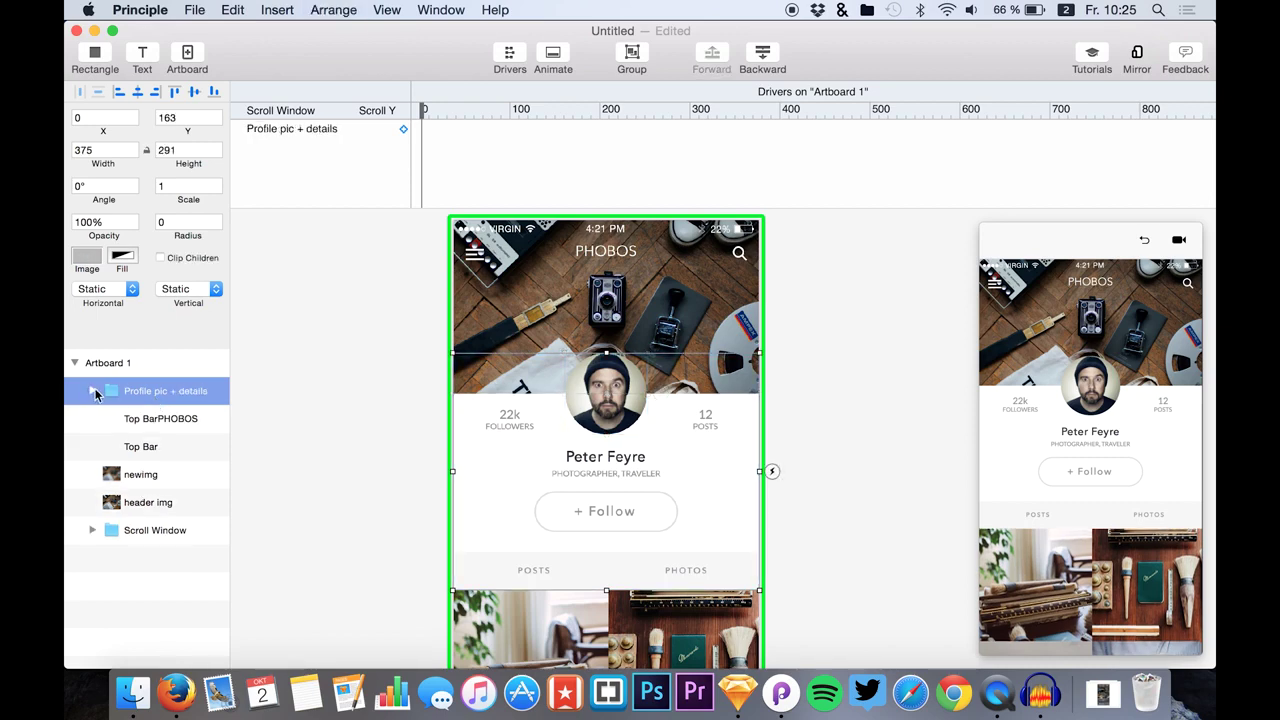
# Add a Y driver to the Profile pic + details group with keyframes at scroll 0 and about 200, setting Y 164 at the second
pyautogui.click(403, 131)
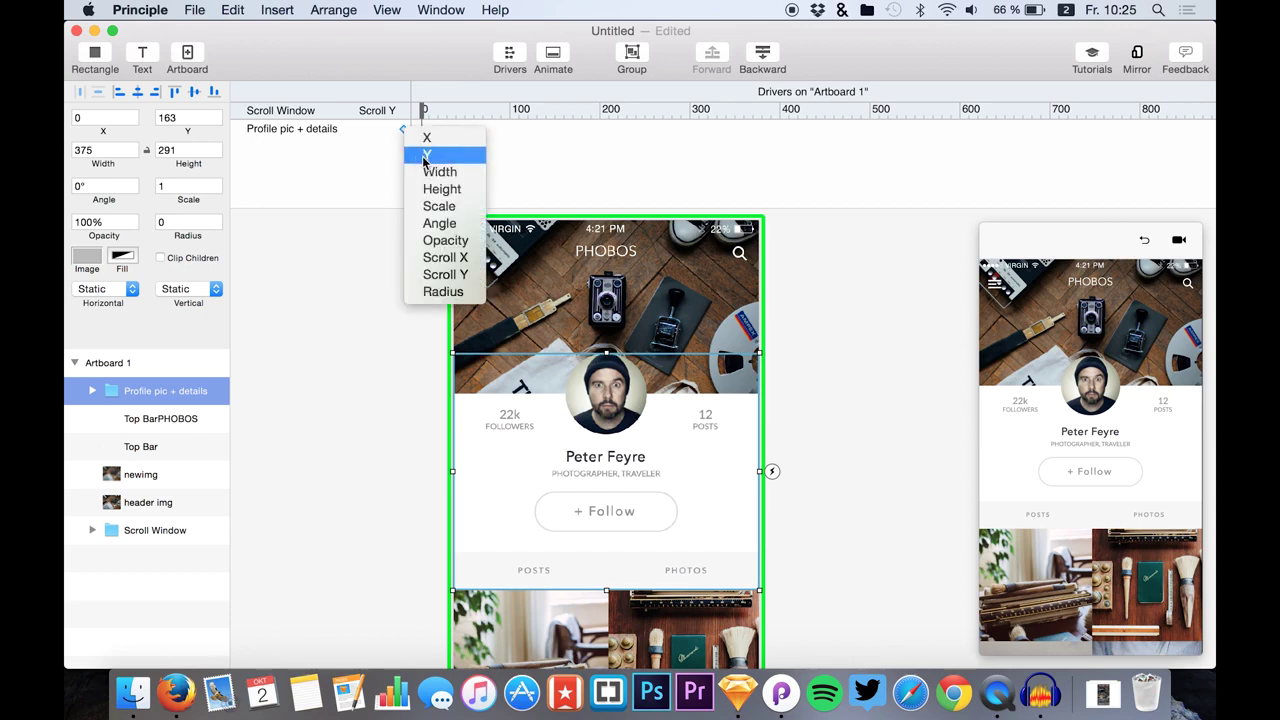
pyautogui.click(428, 154)
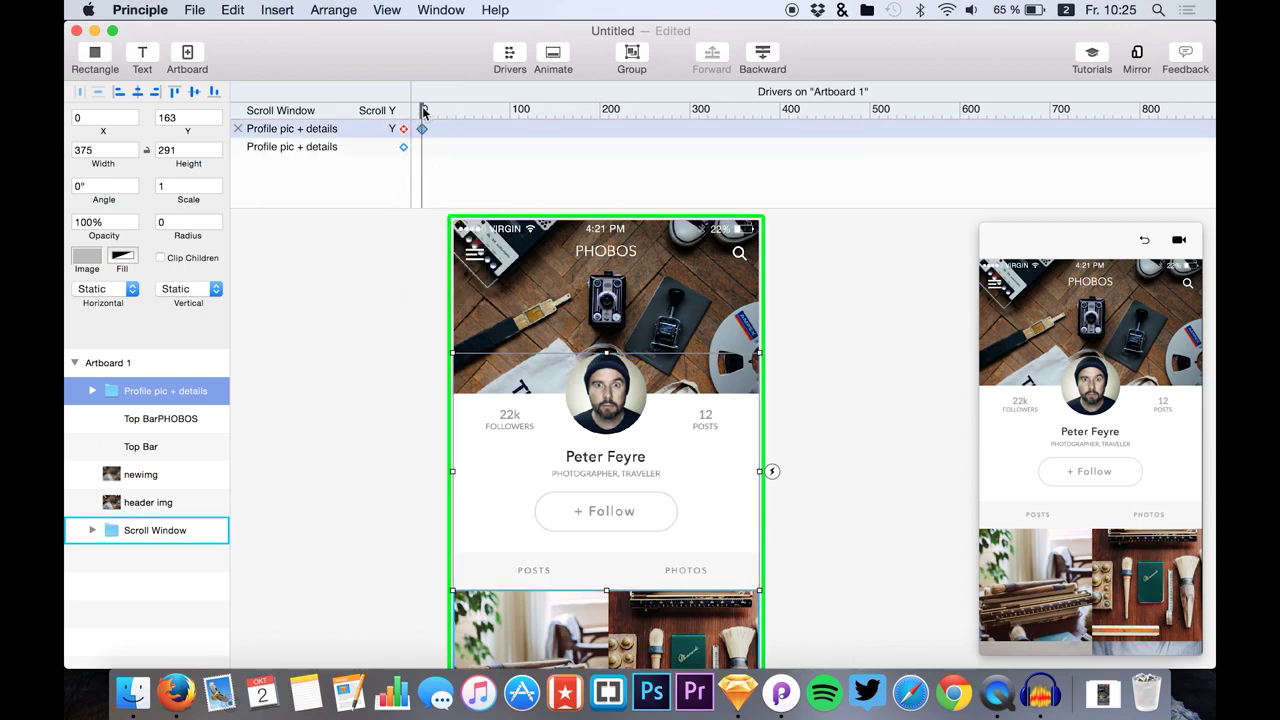
pyautogui.moveTo(422, 112)
pyautogui.mouseDown()
pyautogui.moveTo(700, 110)
pyautogui.moveTo(415, 165)
pyautogui.moveTo(700, 157)
pyautogui.moveTo(415, 143)
pyautogui.moveTo(423, 134)
pyautogui.mouseUp()
pyautogui.moveTo(423, 140); pyautogui.dragTo(608, 113)
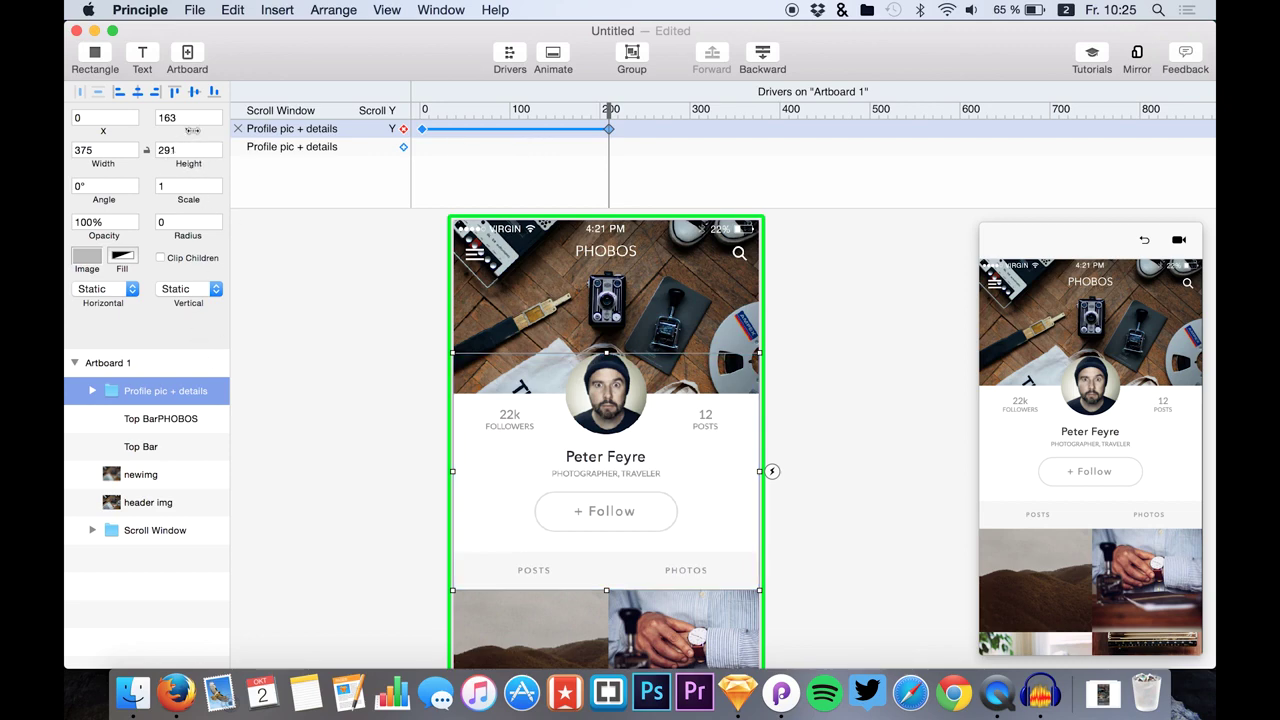
pyautogui.moveTo(192, 130); pyautogui.dragTo(442, 150)
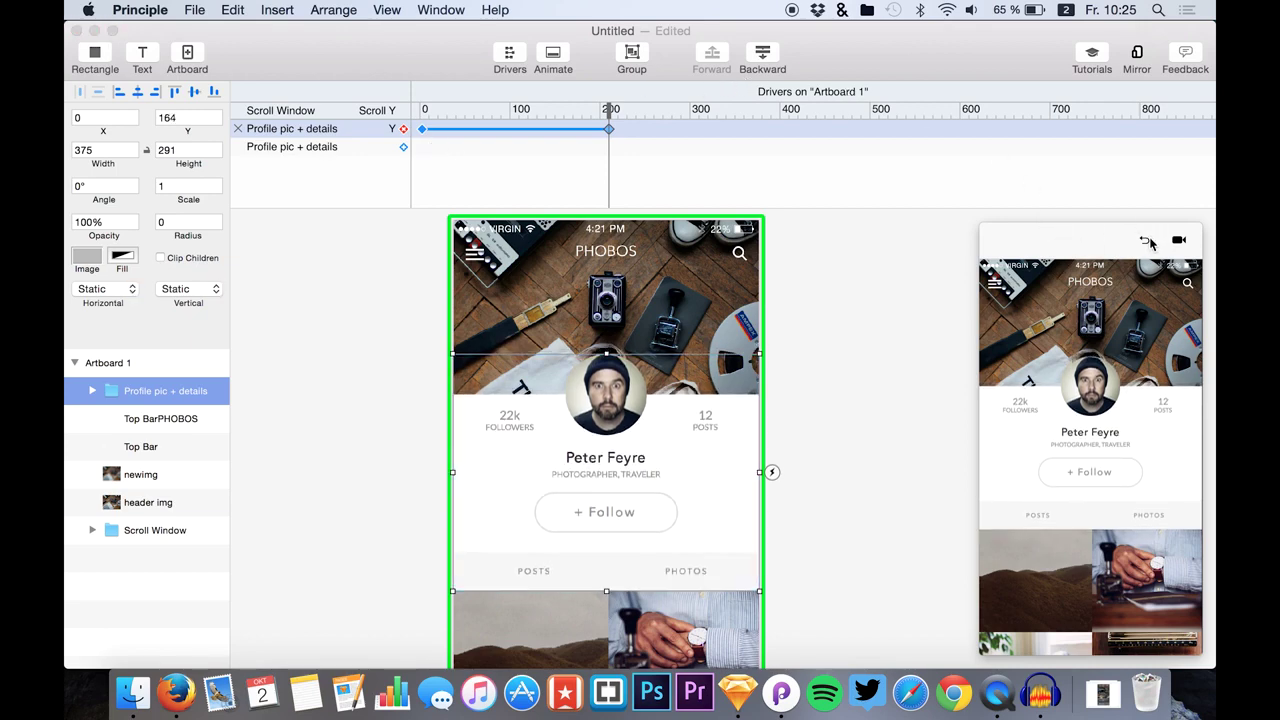
# Hide the Profile pic + details group and shift its first Y keyframe to a scroll position of about 50
pyautogui.moveTo(607, 112); pyautogui.dragTo(420, 110)
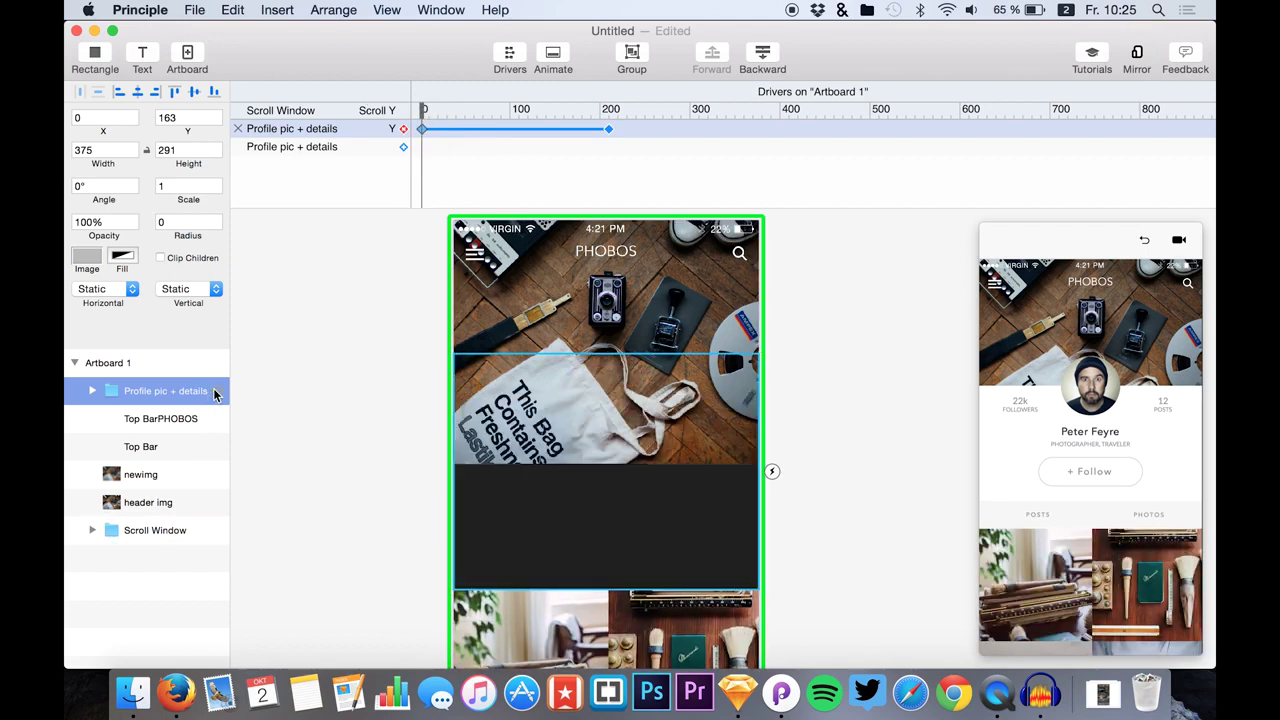
pyautogui.moveTo(506, 126); pyautogui.dragTo(468, 128)
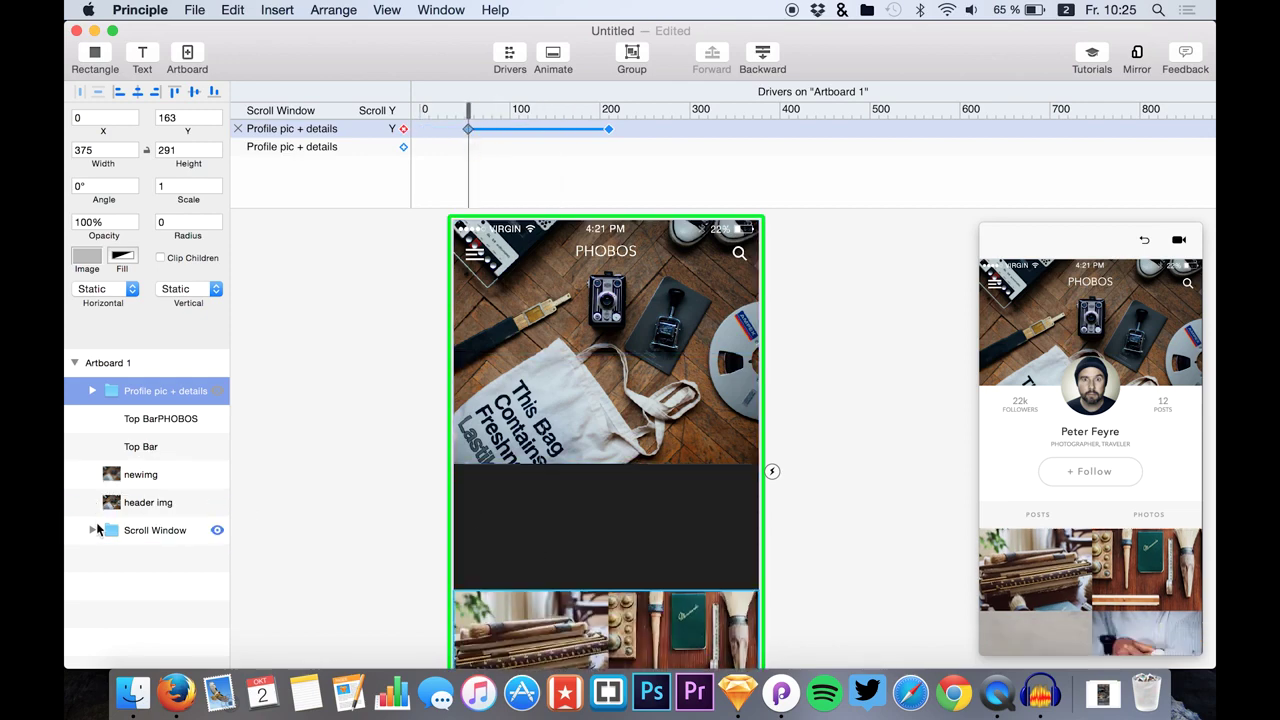
# Extend the Scroll Window upward to Y -2 with a height of 669 and test scrolling it in the preview
pyautogui.click(224, 530)
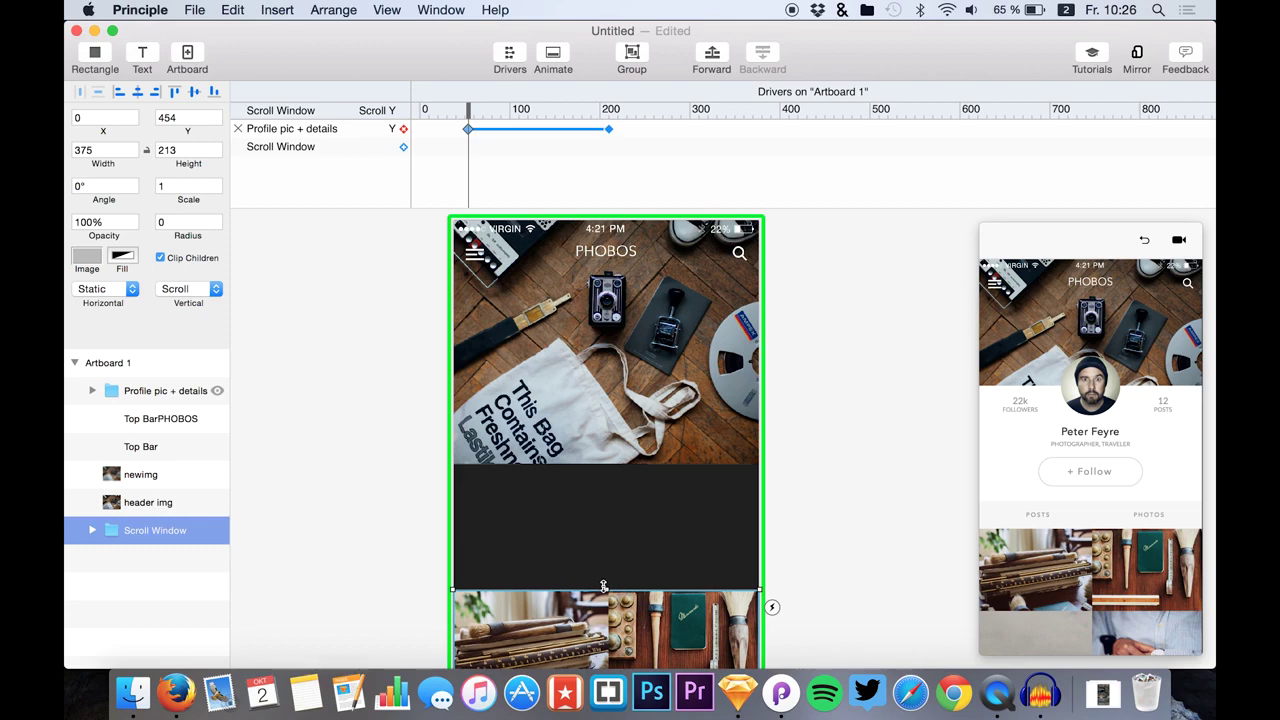
pyautogui.moveTo(603, 586); pyautogui.dragTo(607, 344)
pyautogui.moveTo(585, 296); pyautogui.dragTo(602, 172)
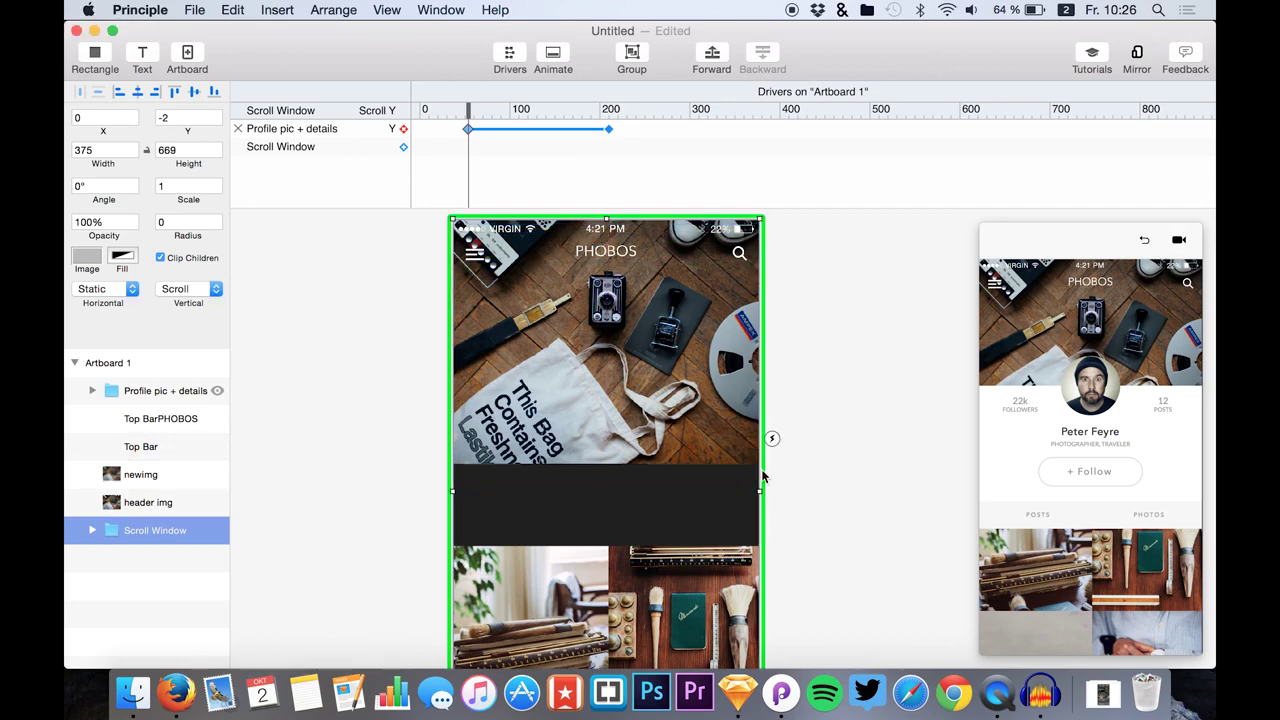
pyautogui.moveTo(1073, 622); pyautogui.dragTo(1086, 163)
pyautogui.moveTo(1082, 502); pyautogui.dragTo(1078, 530)
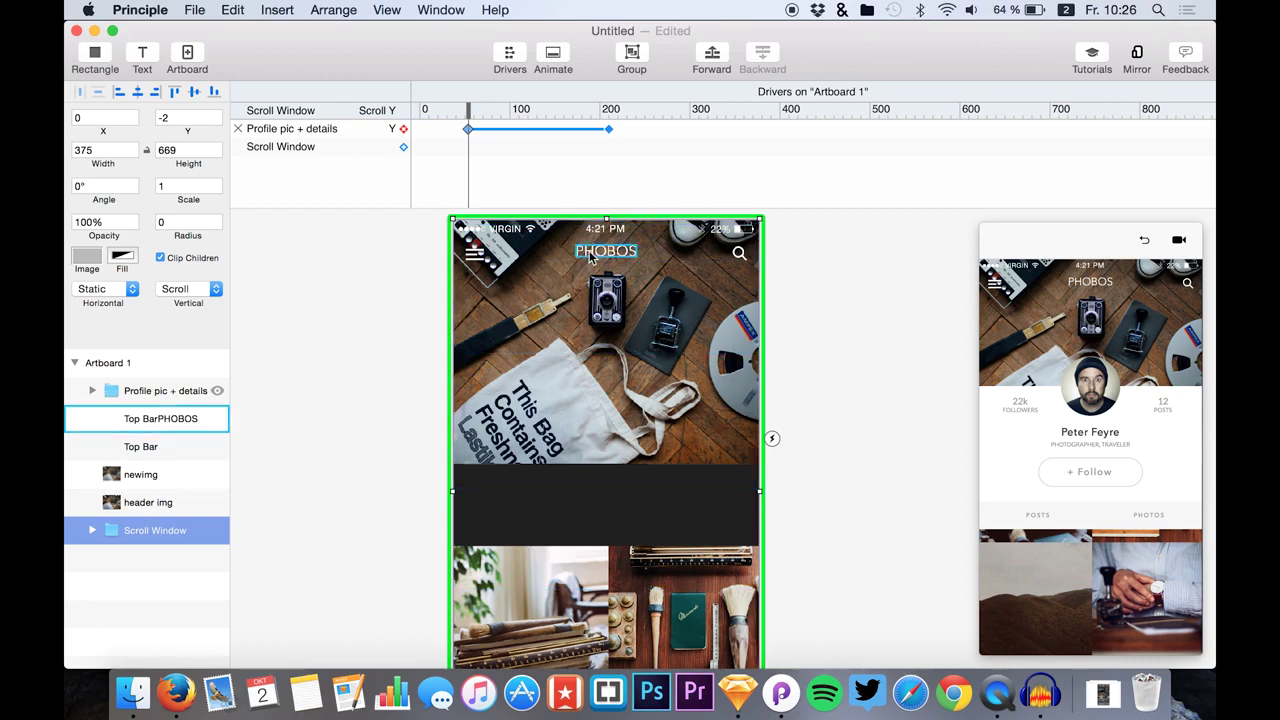
# Show the Profile pic + details group again and move its first Y keyframe to scroll position 0
pyautogui.click(217, 390)
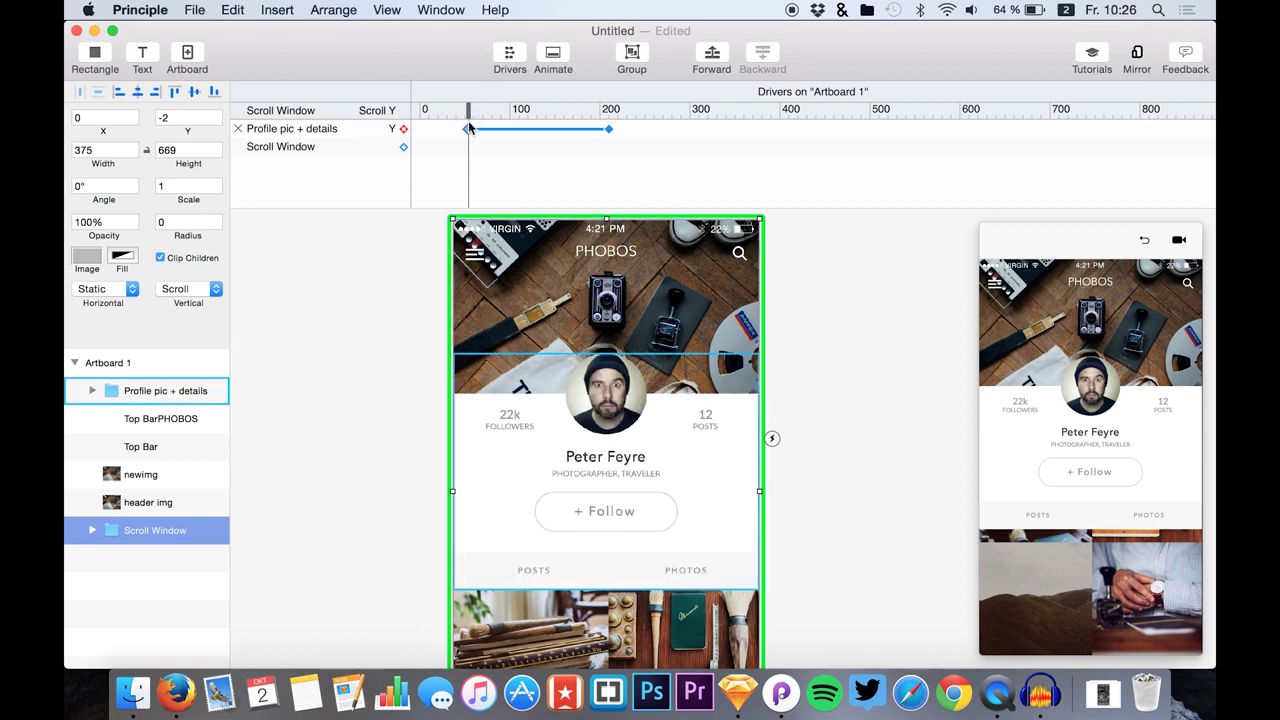
pyautogui.moveTo(468, 129); pyautogui.dragTo(424, 111)
# Hide newimg and header img, and set the Profile pic + details group's Y to -47 at its keyframe near scroll 200
pyautogui.click(608, 129)
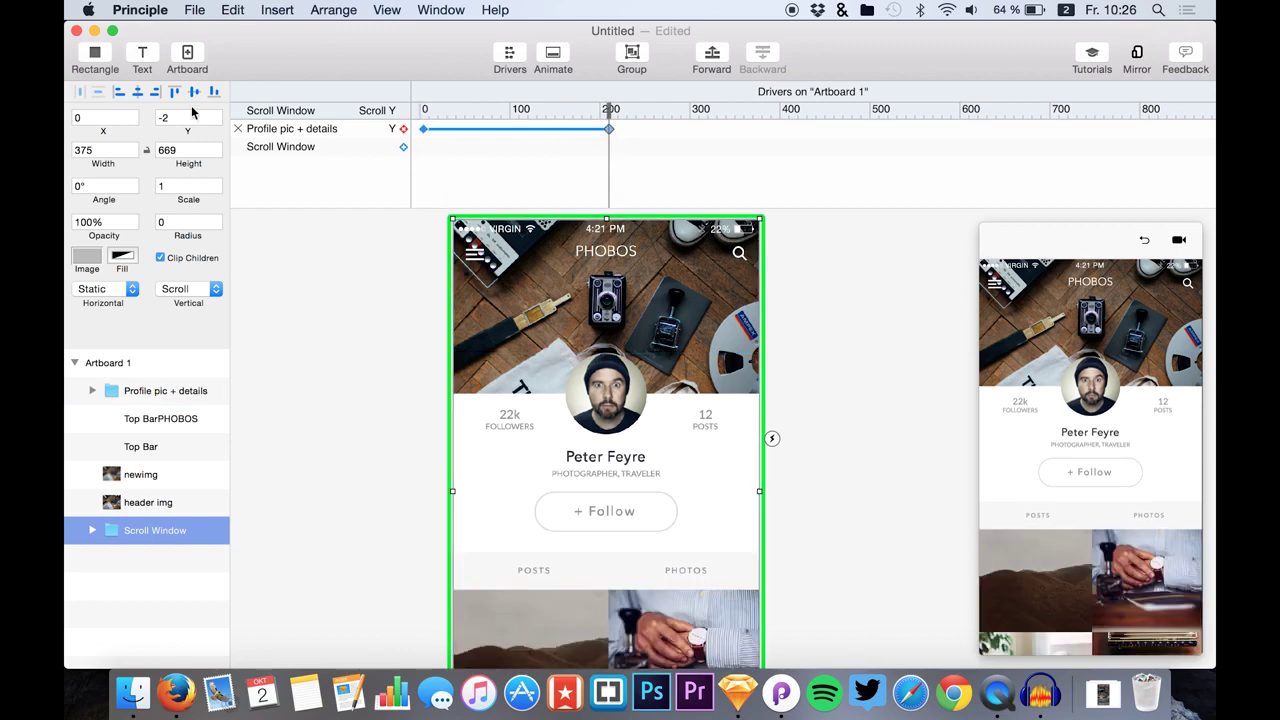
pyautogui.moveTo(187, 130); pyautogui.dragTo(234, 159)
pyautogui.press('super+z')
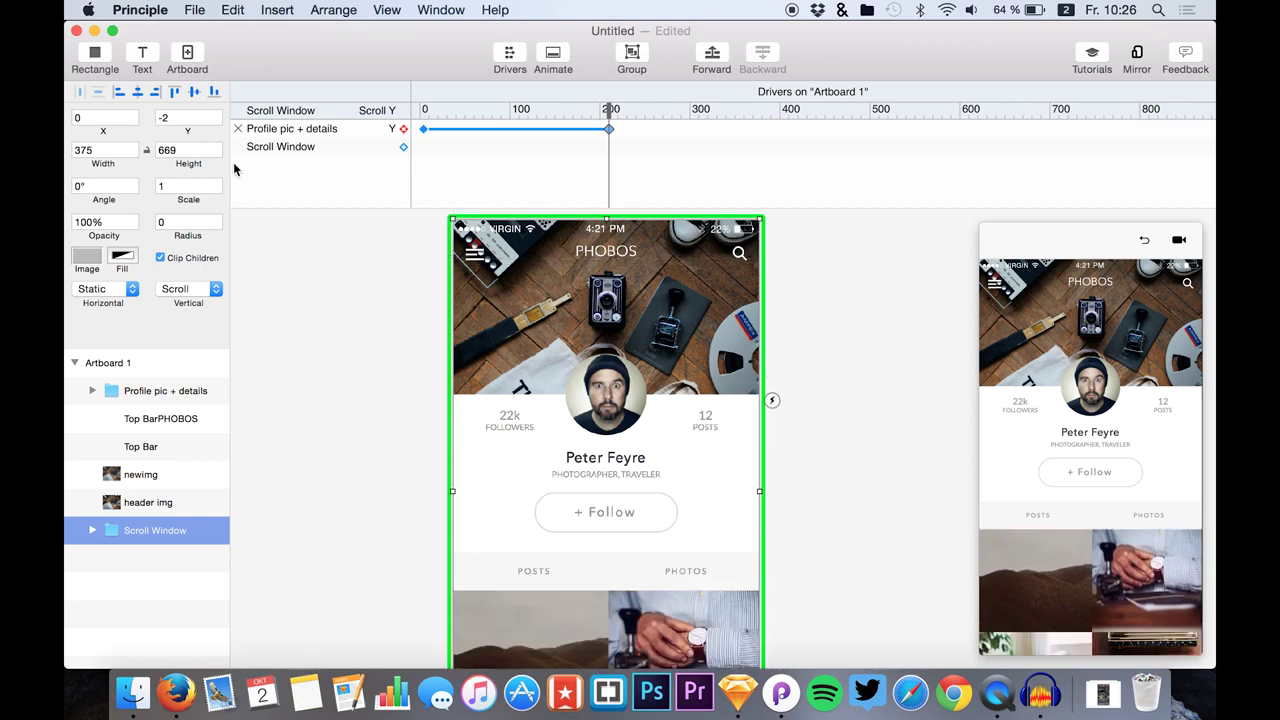
pyautogui.click(150, 390)
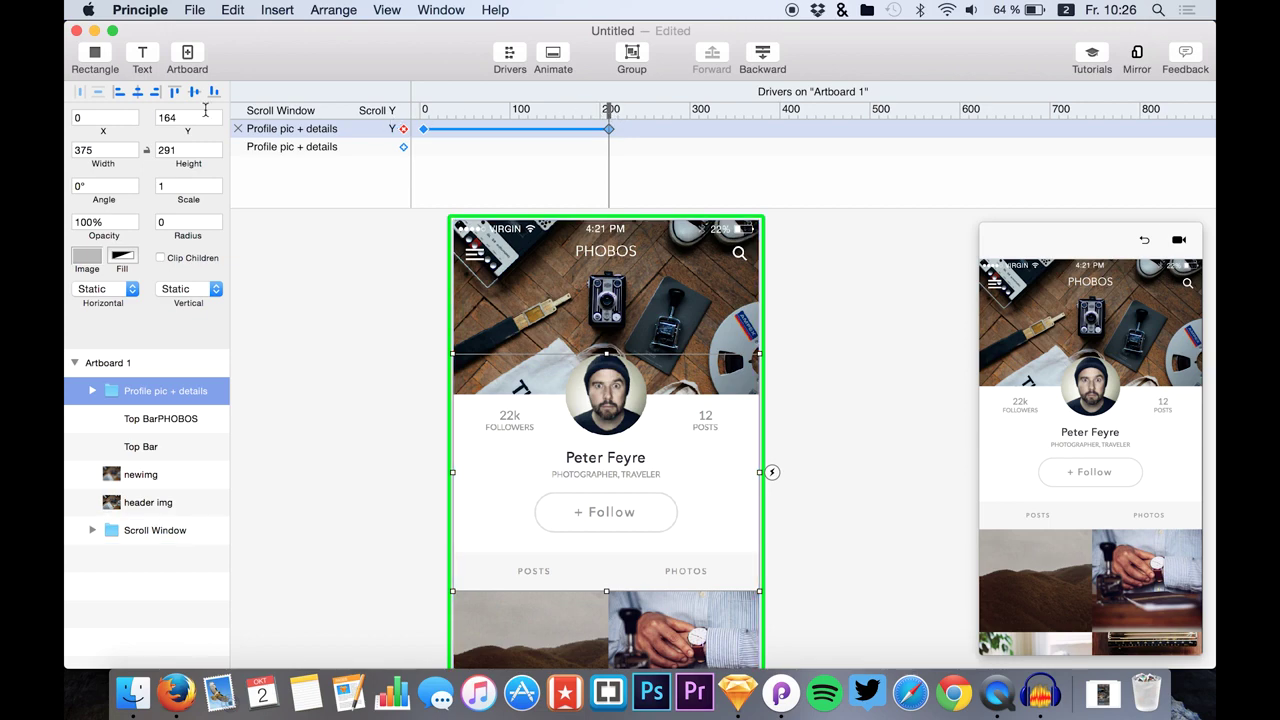
pyautogui.moveTo(182, 128); pyautogui.dragTo(110, 14)
pyautogui.click(217, 474)
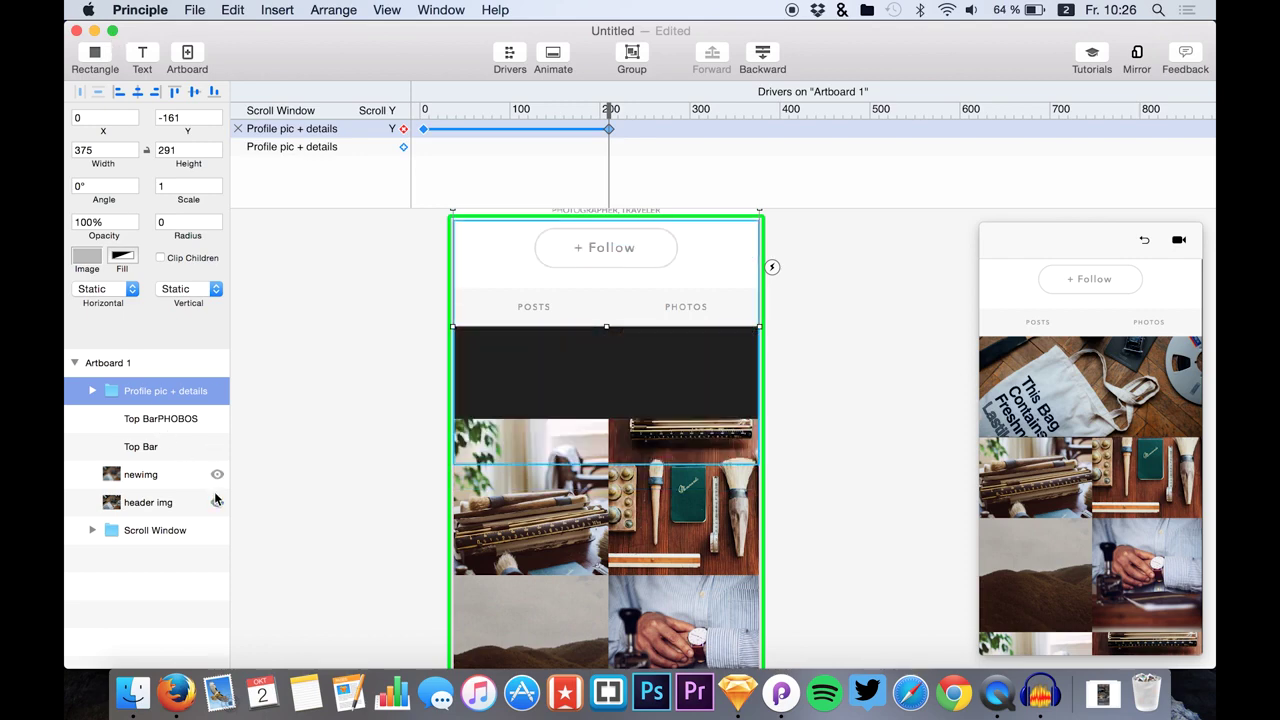
pyautogui.click(217, 502)
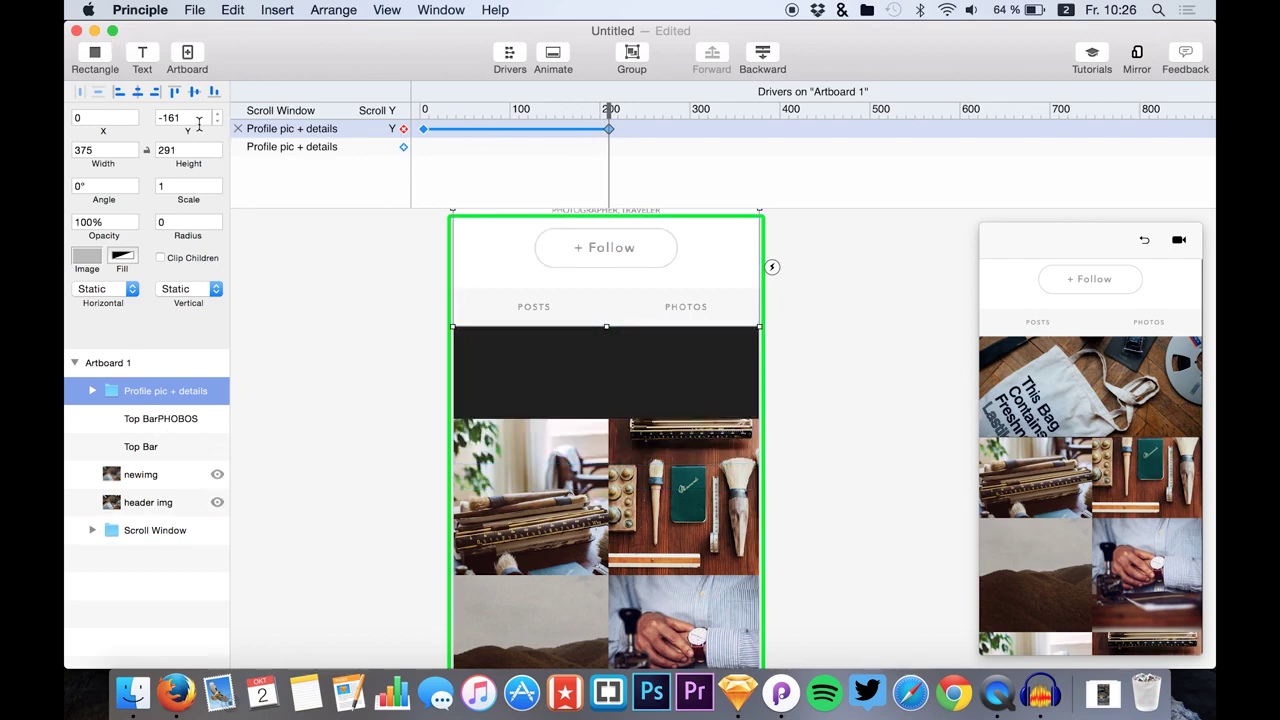
pyautogui.moveTo(190, 125); pyautogui.dragTo(320, 121)
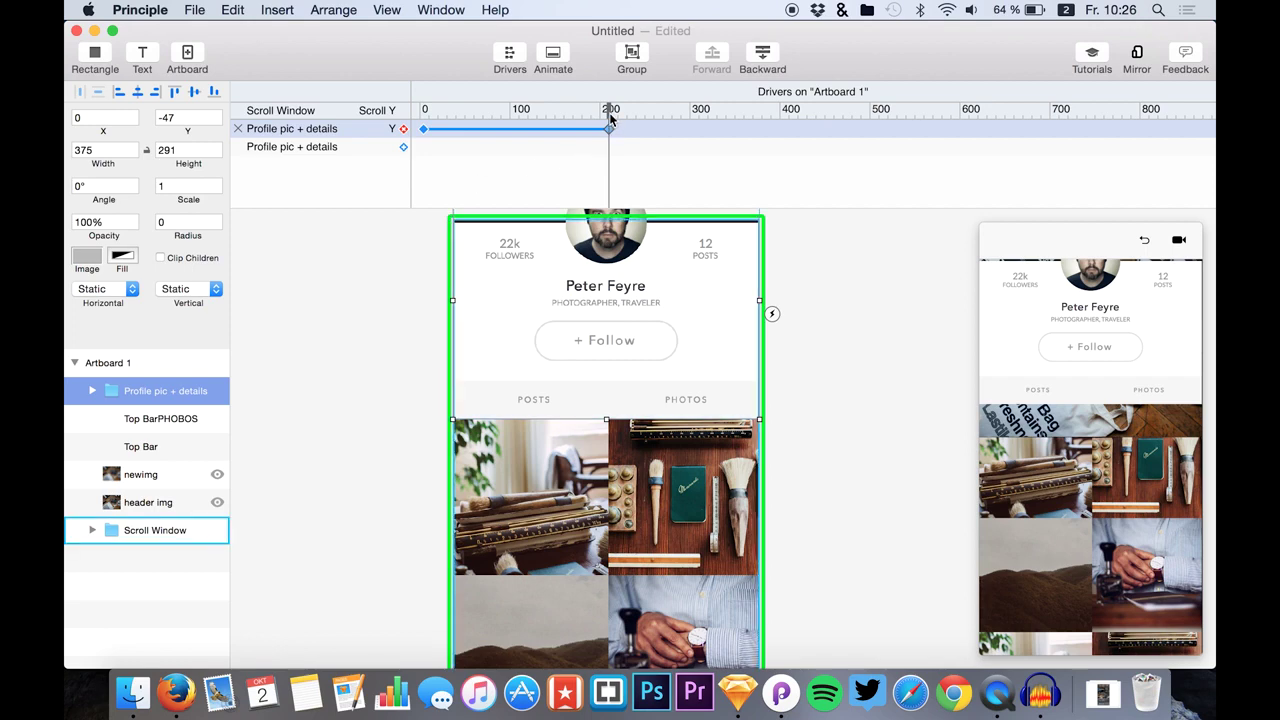
# Add a Y keyframe of 18,43 for the Profile pic + details group at scroll about 140 and delete its keyframe near 200
pyautogui.moveTo(610, 118); pyautogui.dragTo(548, 68)
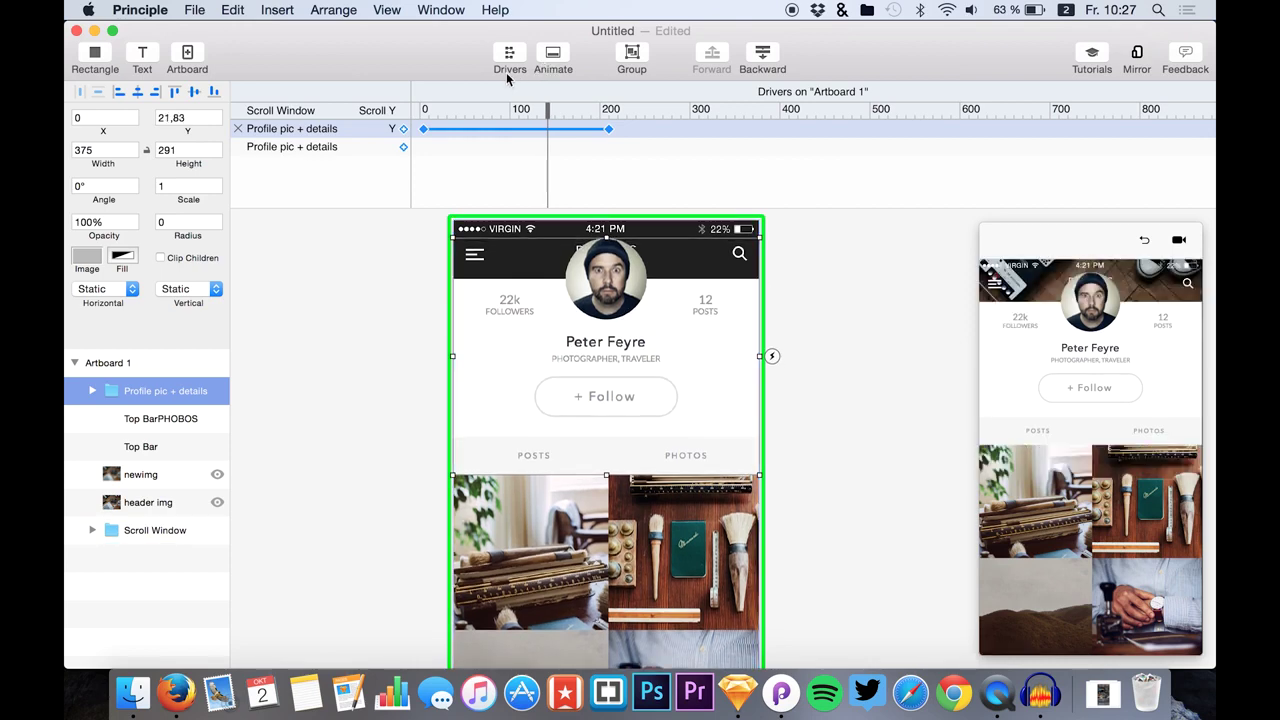
pyautogui.moveTo(610, 130)
pyautogui.mouseDown()
pyautogui.moveTo(523, 128)
pyautogui.moveTo(603, 126)
pyautogui.mouseUp()
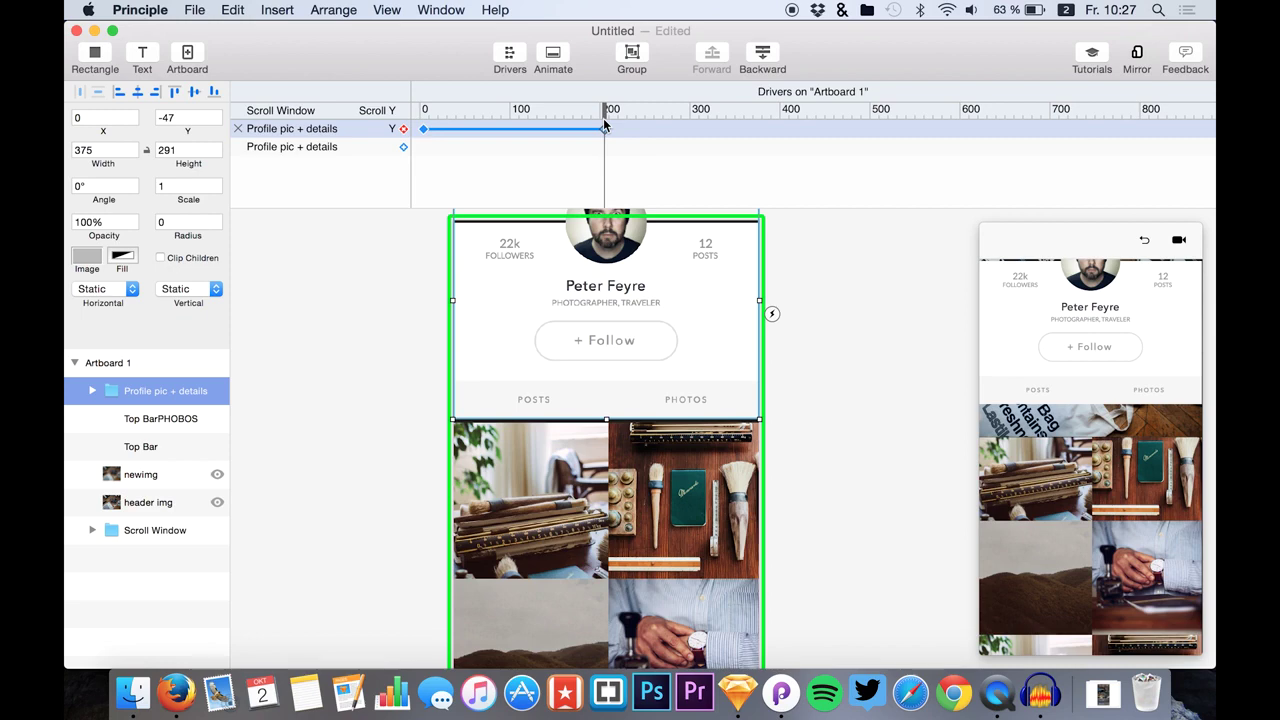
pyautogui.moveTo(548, 110)
pyautogui.mouseDown()
pyautogui.moveTo(514, 110)
pyautogui.moveTo(555, 110)
pyautogui.mouseUp()
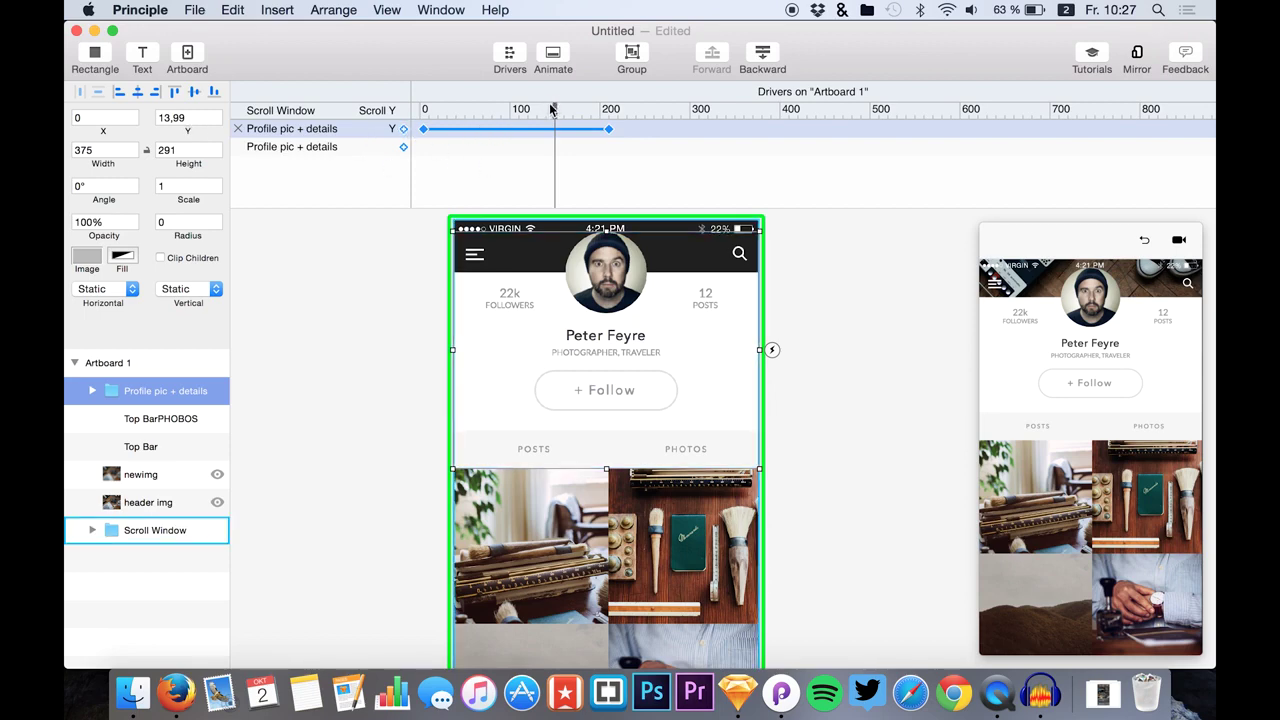
pyautogui.moveTo(554, 108); pyautogui.dragTo(551, 110)
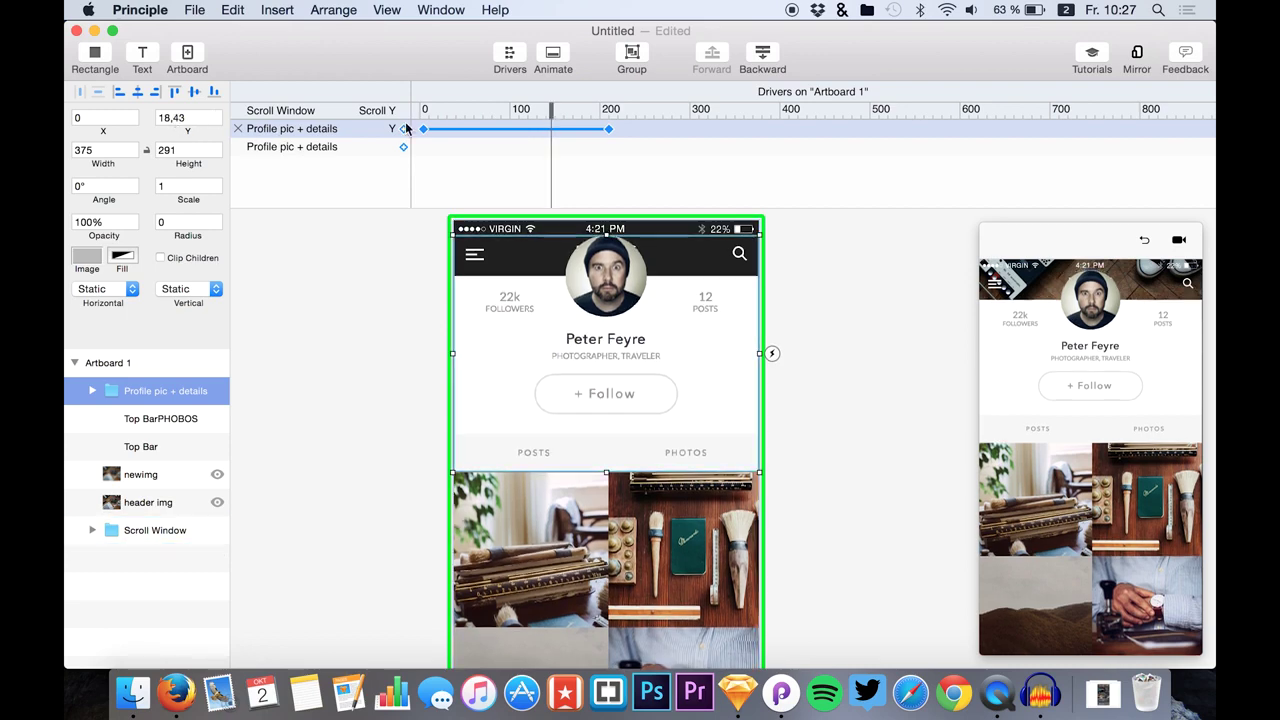
pyautogui.click(609, 129)
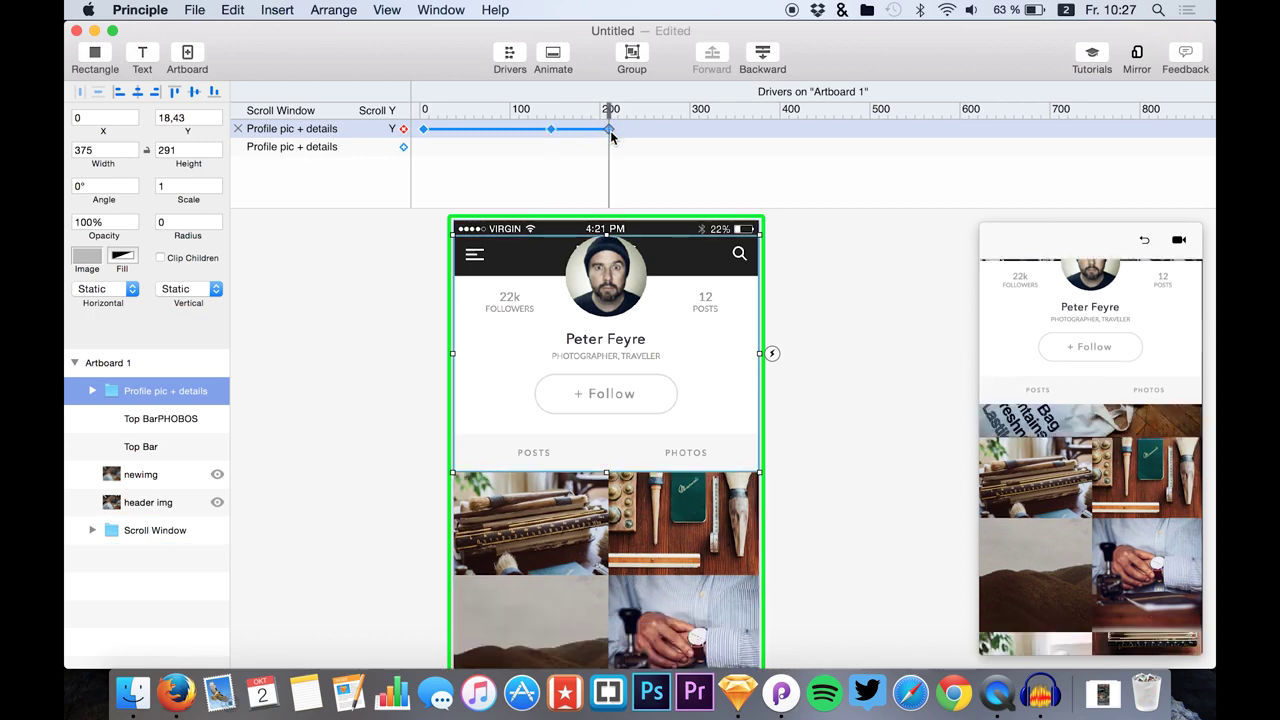
pyautogui.click(404, 129)
pyautogui.moveTo(509, 110); pyautogui.dragTo(550, 110)
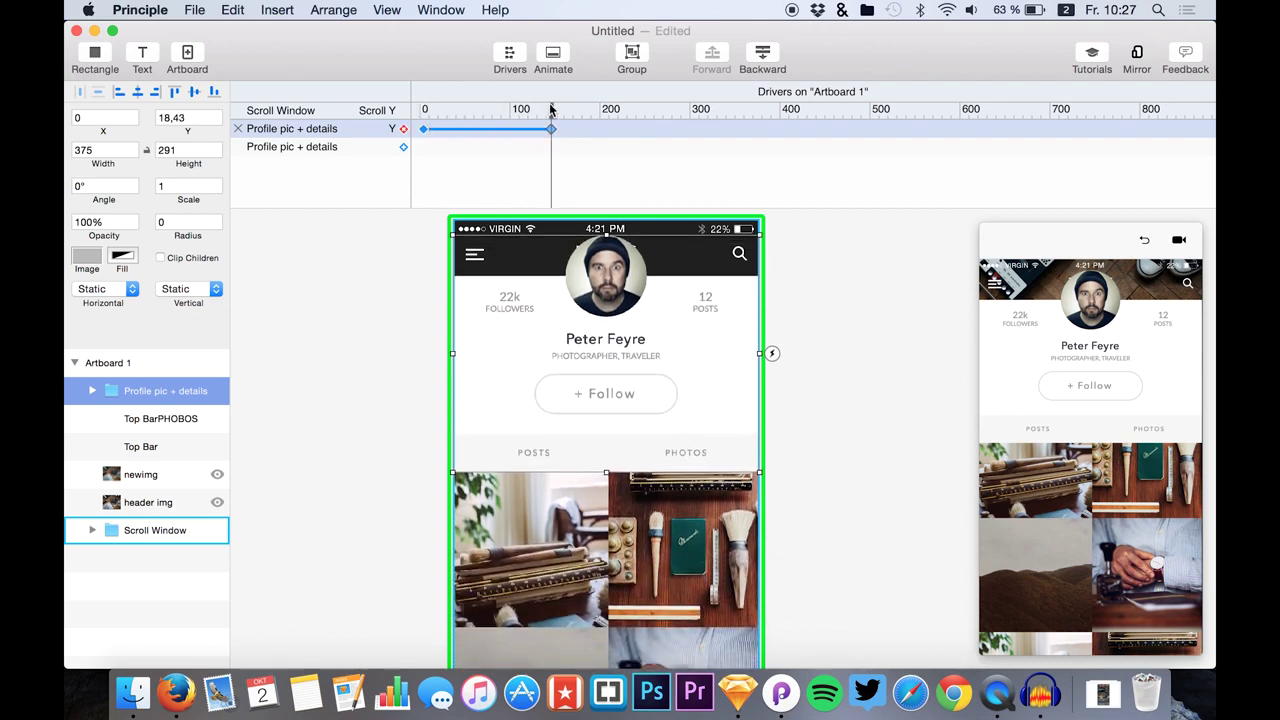
# Return the scroll driver position to 0 and show the header img and newimg layers again
pyautogui.moveTo(551, 110); pyautogui.dragTo(423, 100)
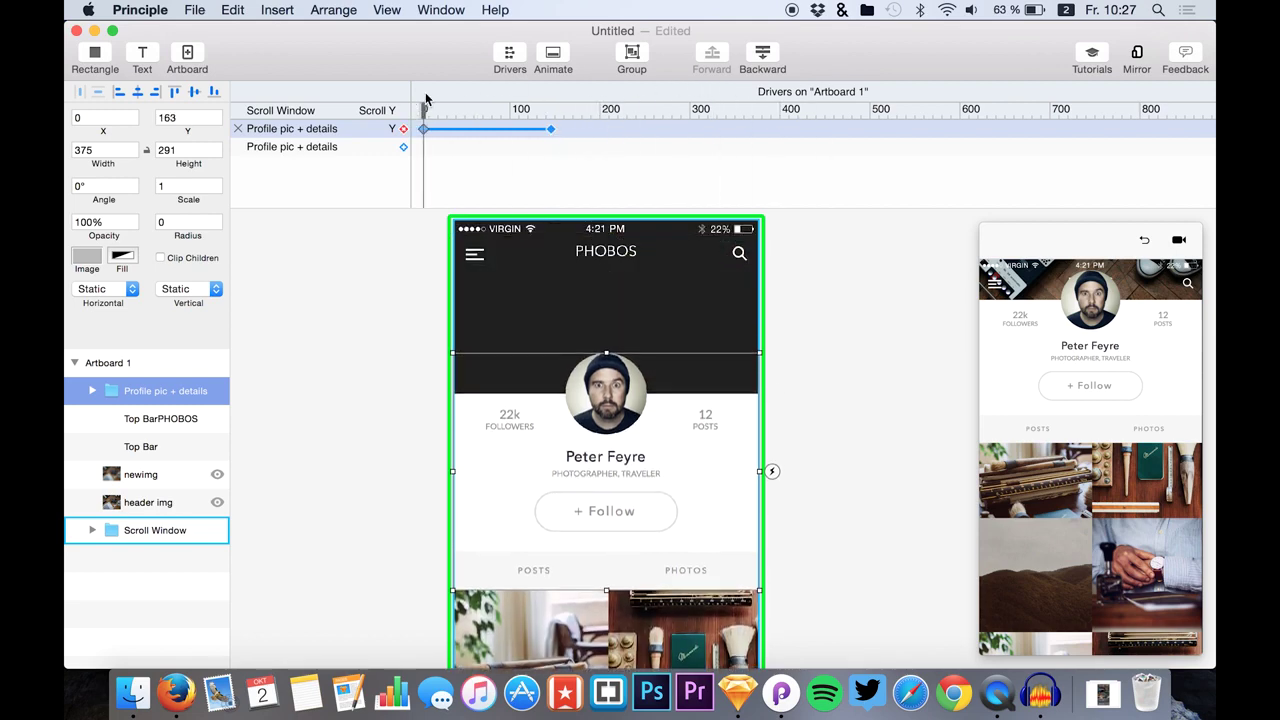
pyautogui.click(217, 503)
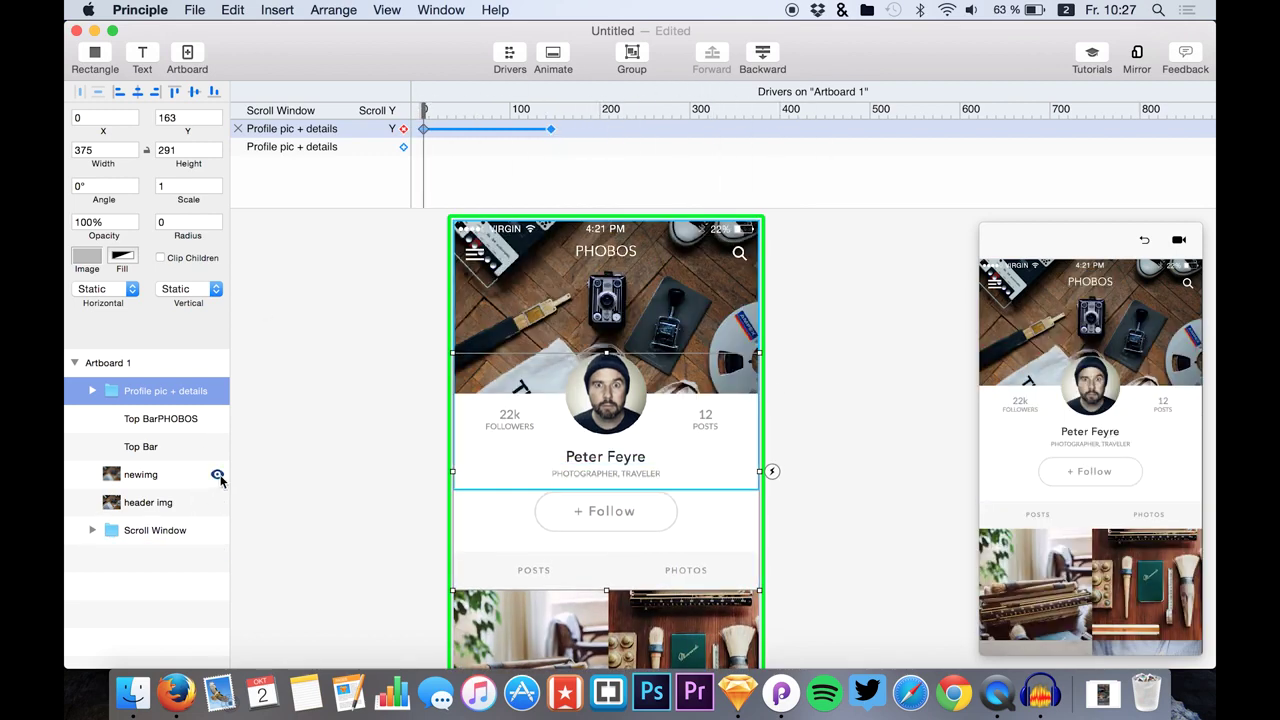
pyautogui.click(158, 476)
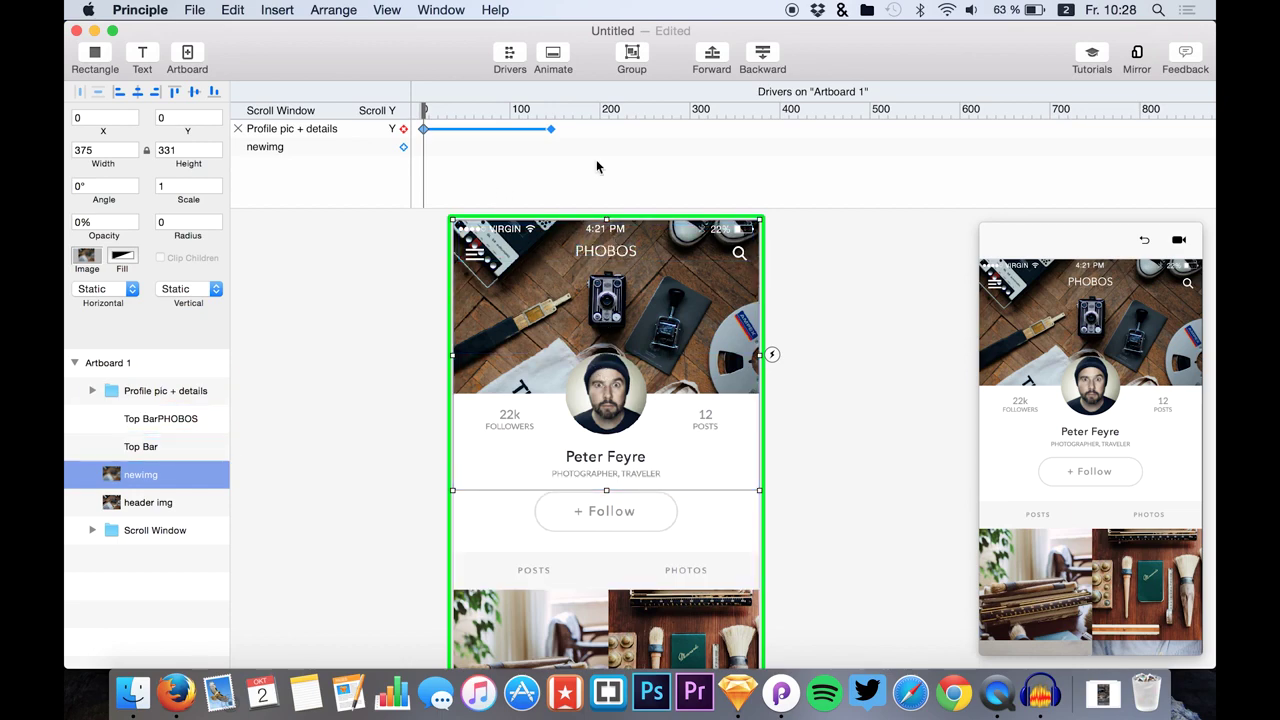
# Add an Opacity driver to Top BarPHOBOS, going from 100% at scroll about 110 to 0% at about 140, and test it in the preview
pyautogui.click(133, 418)
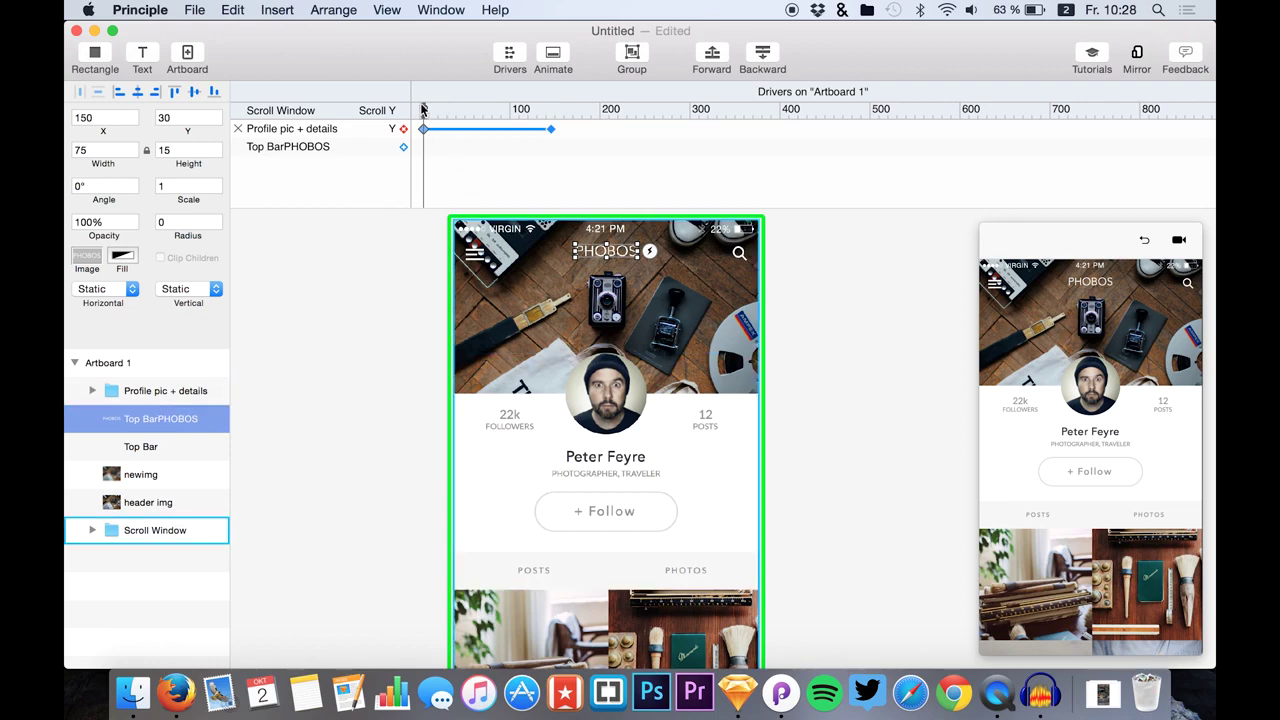
pyautogui.moveTo(424, 109); pyautogui.dragTo(524, 89)
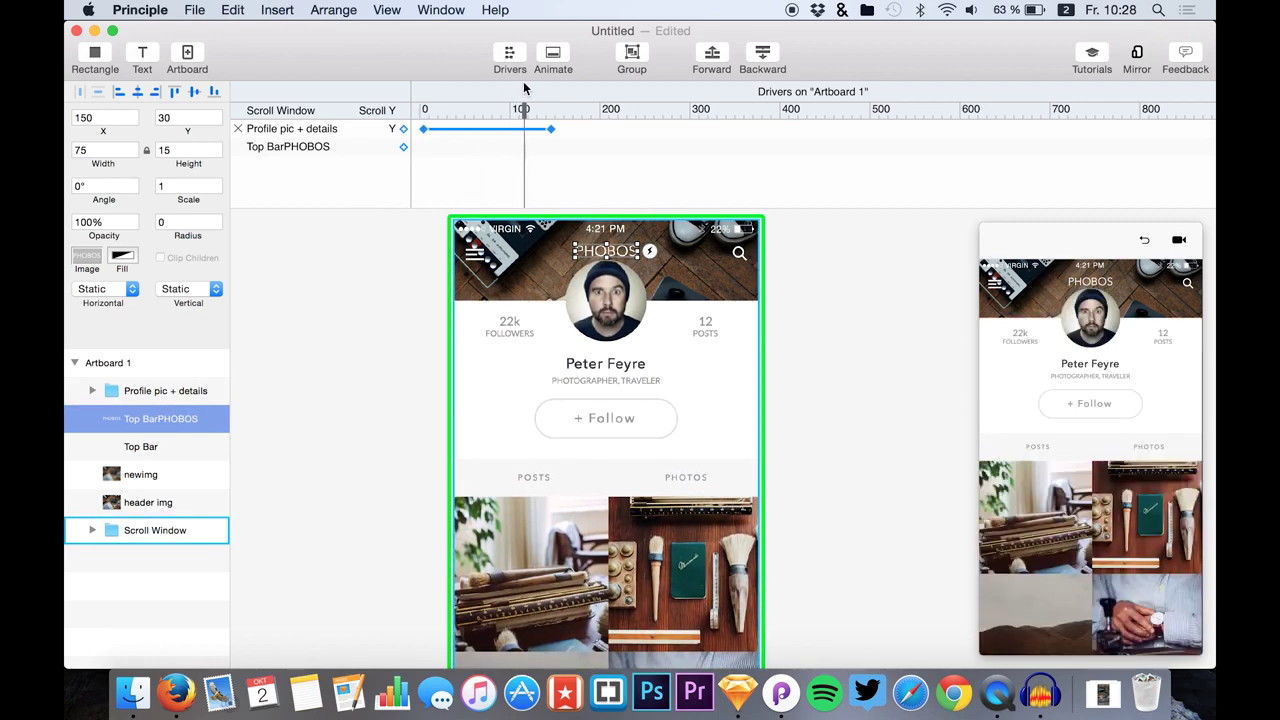
pyautogui.click(404, 148)
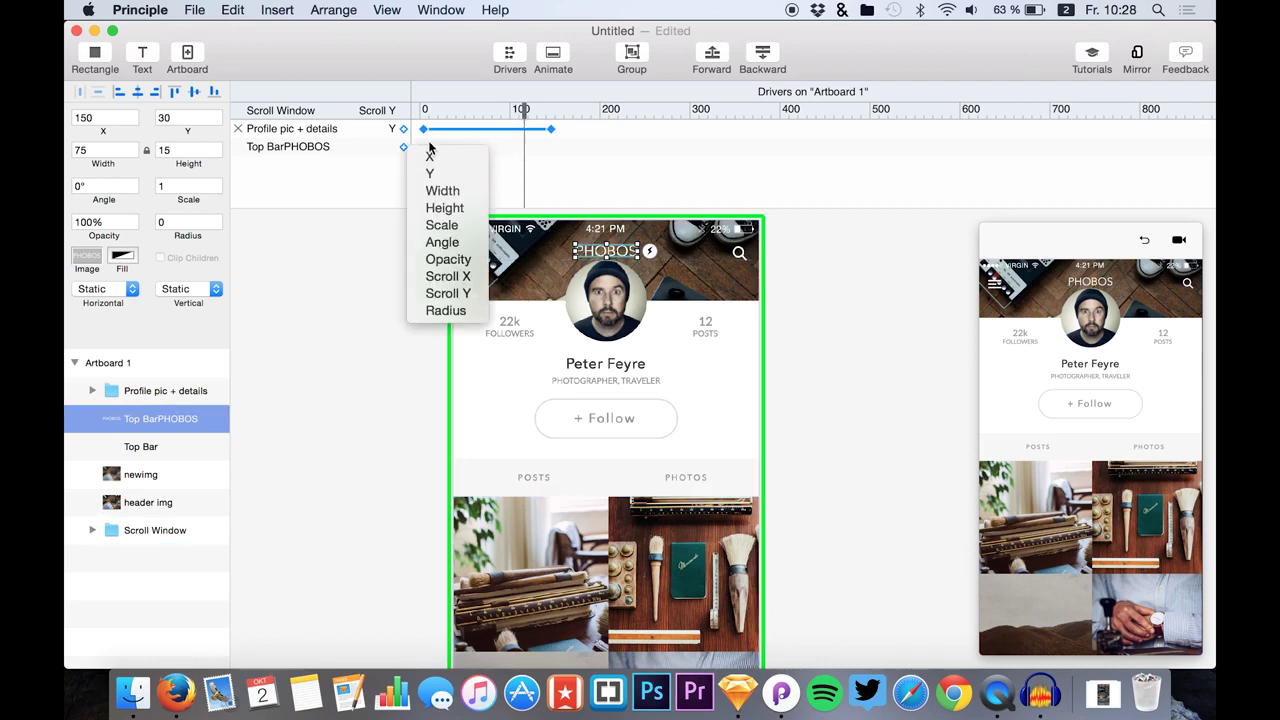
pyautogui.click(448, 259)
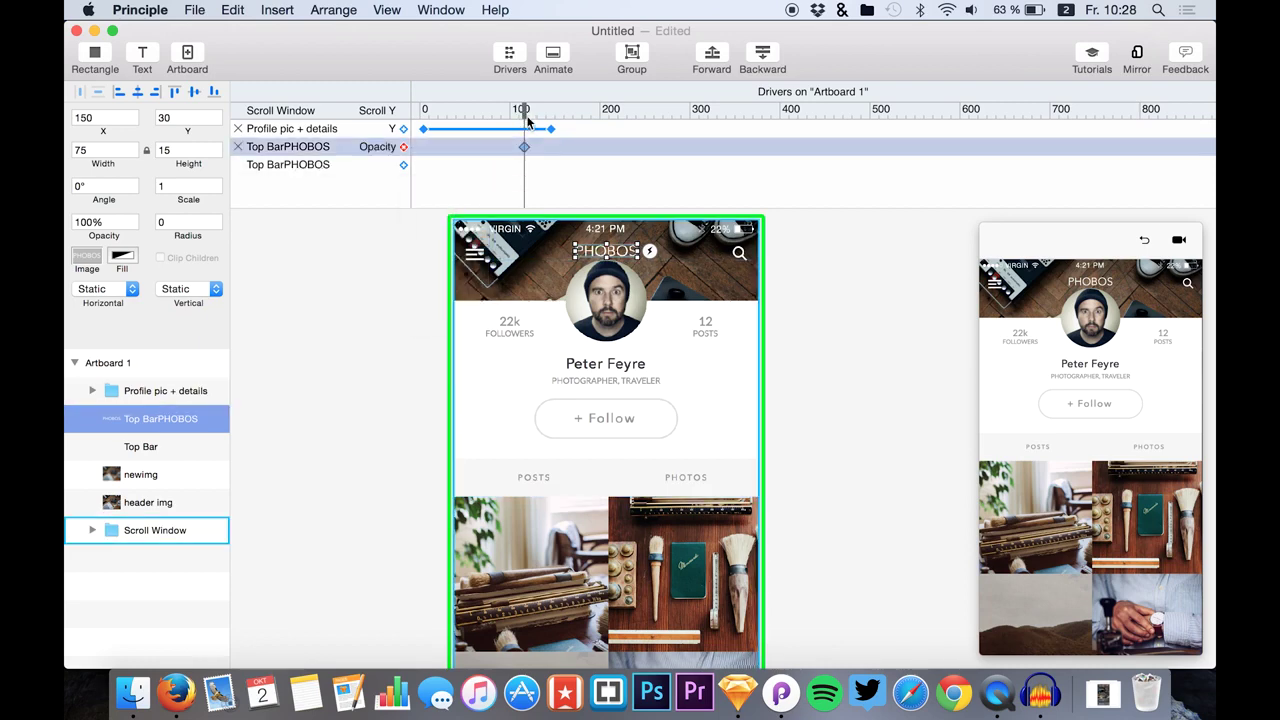
pyautogui.moveTo(524, 112); pyautogui.dragTo(552, 112)
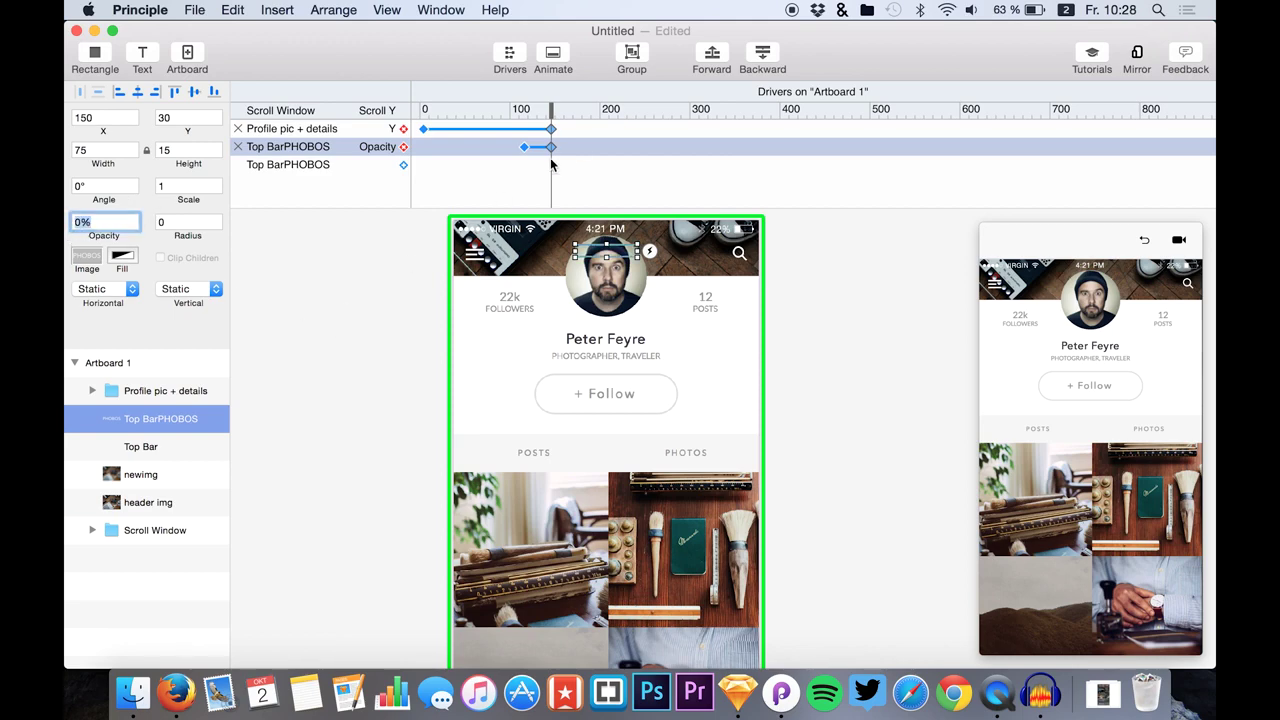
pyautogui.moveTo(547, 110)
pyautogui.mouseDown()
pyautogui.moveTo(490, 113)
pyautogui.moveTo(543, 108)
pyautogui.moveTo(500, 108)
pyautogui.moveTo(523, 108)
pyautogui.mouseUp()
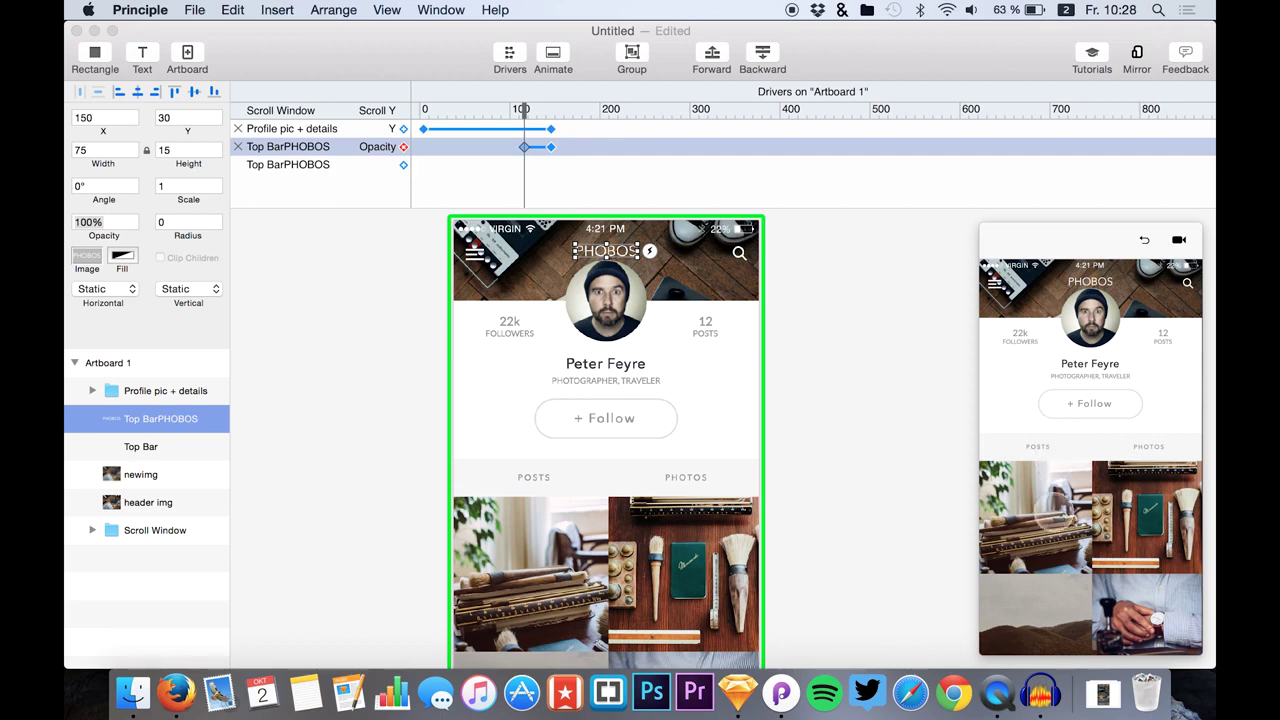
pyautogui.moveTo(1053, 513); pyautogui.dragTo(1050, 540)
pyautogui.click(264, 318)
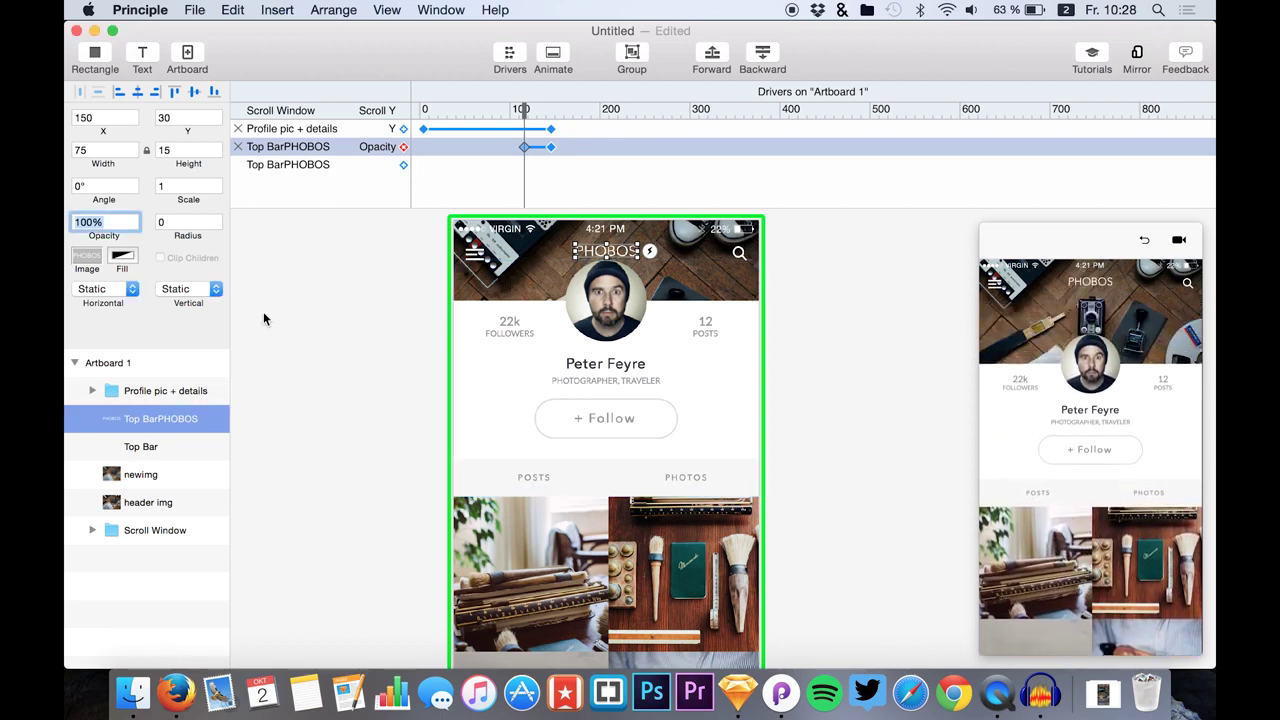
# Add Width and Height drivers to the Profile pic layer inside its group, with first keyframes at scroll about 110
pyautogui.click(93, 392)
pyautogui.click(148, 419)
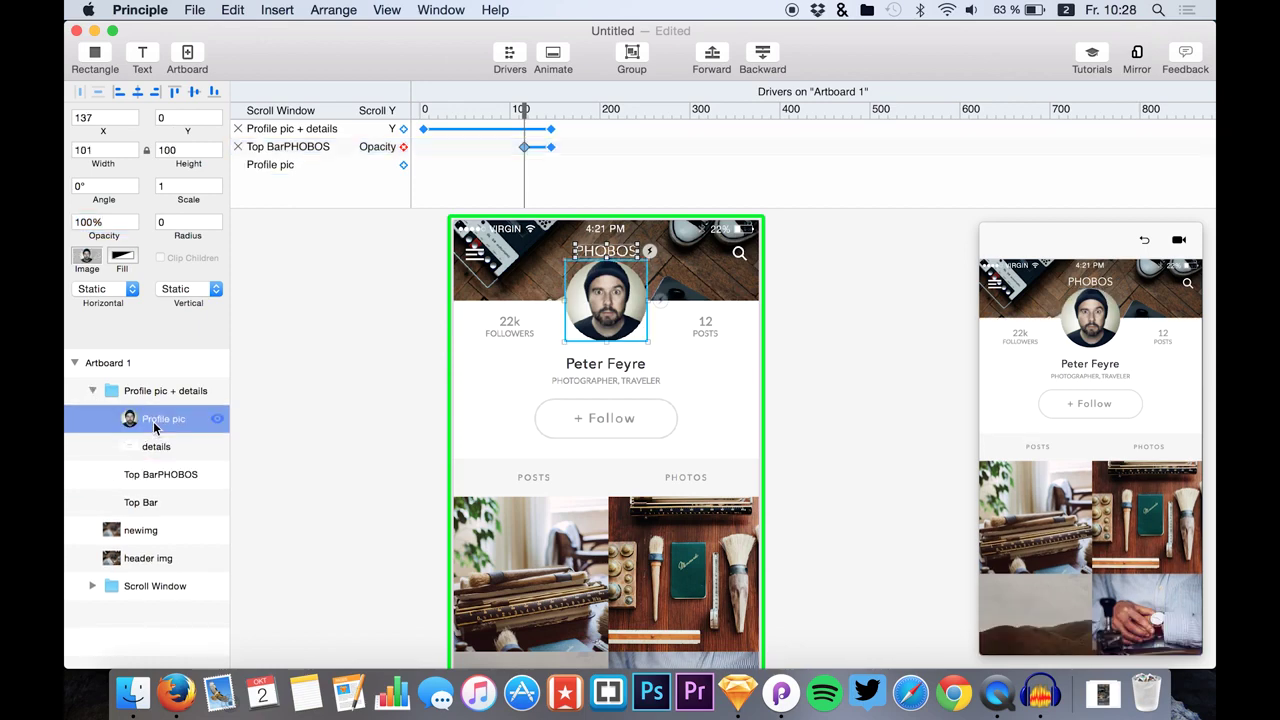
pyautogui.click(162, 221)
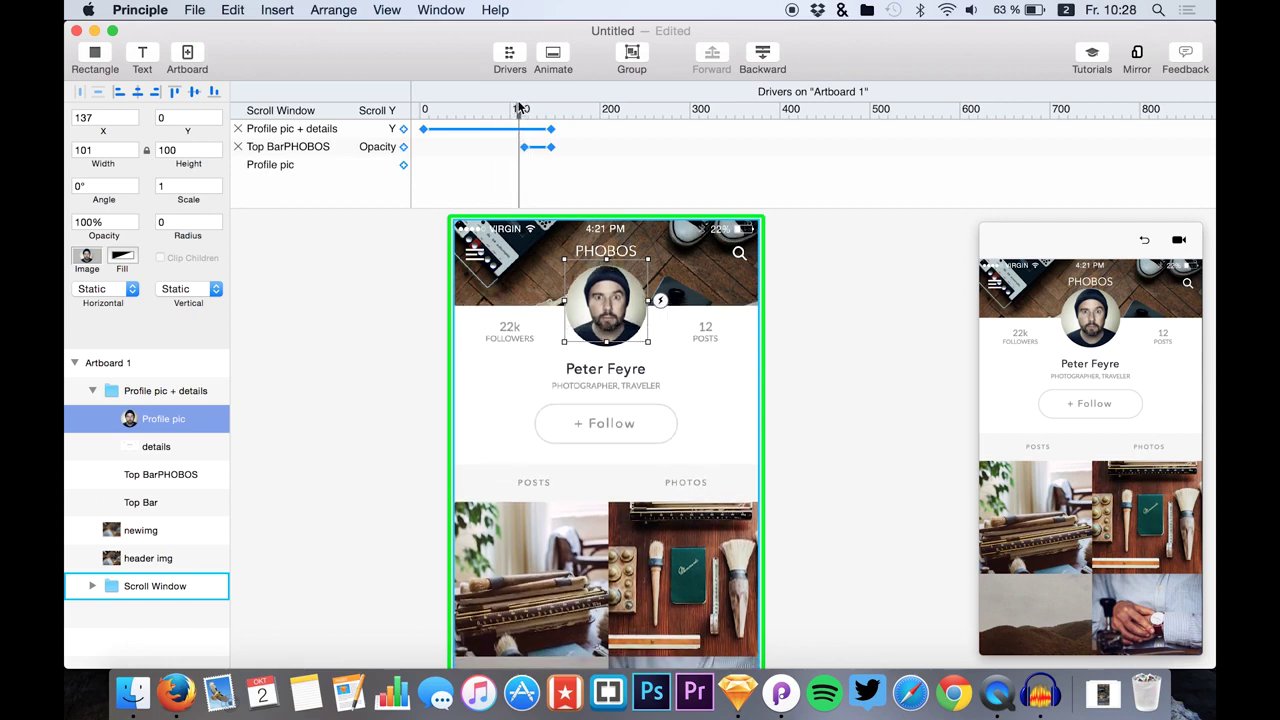
pyautogui.click(392, 249)
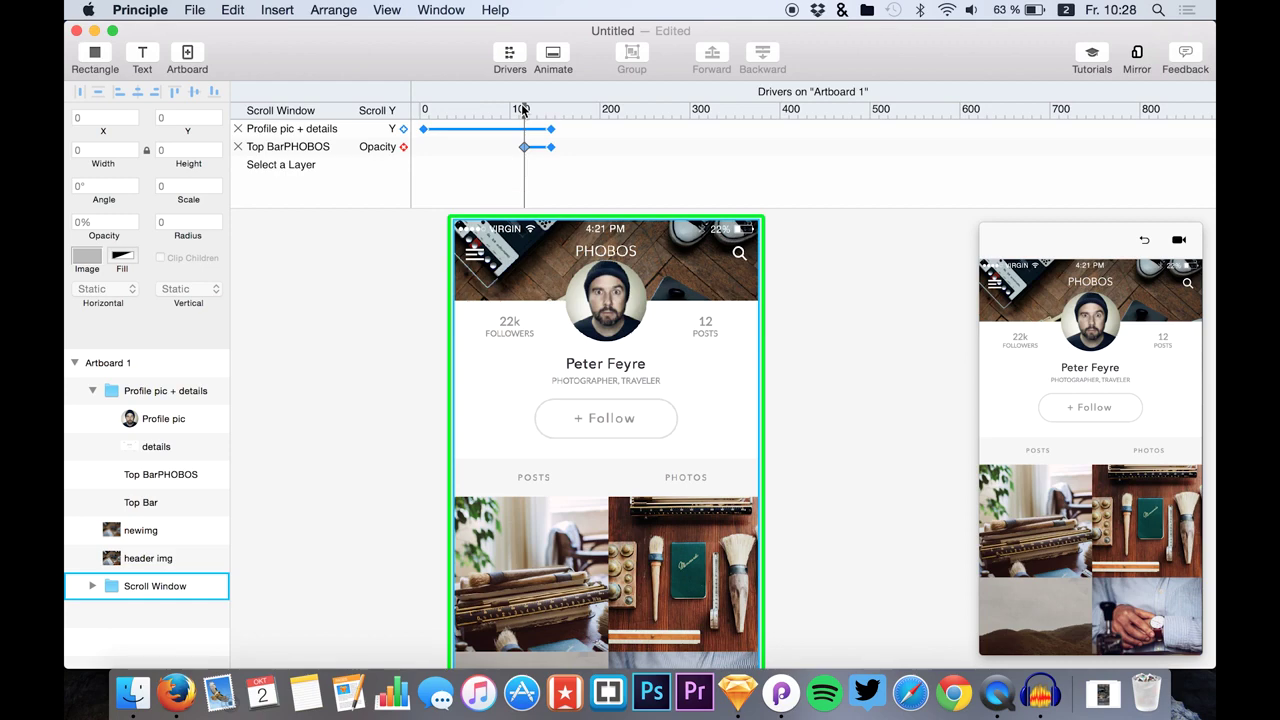
pyautogui.click(155, 418)
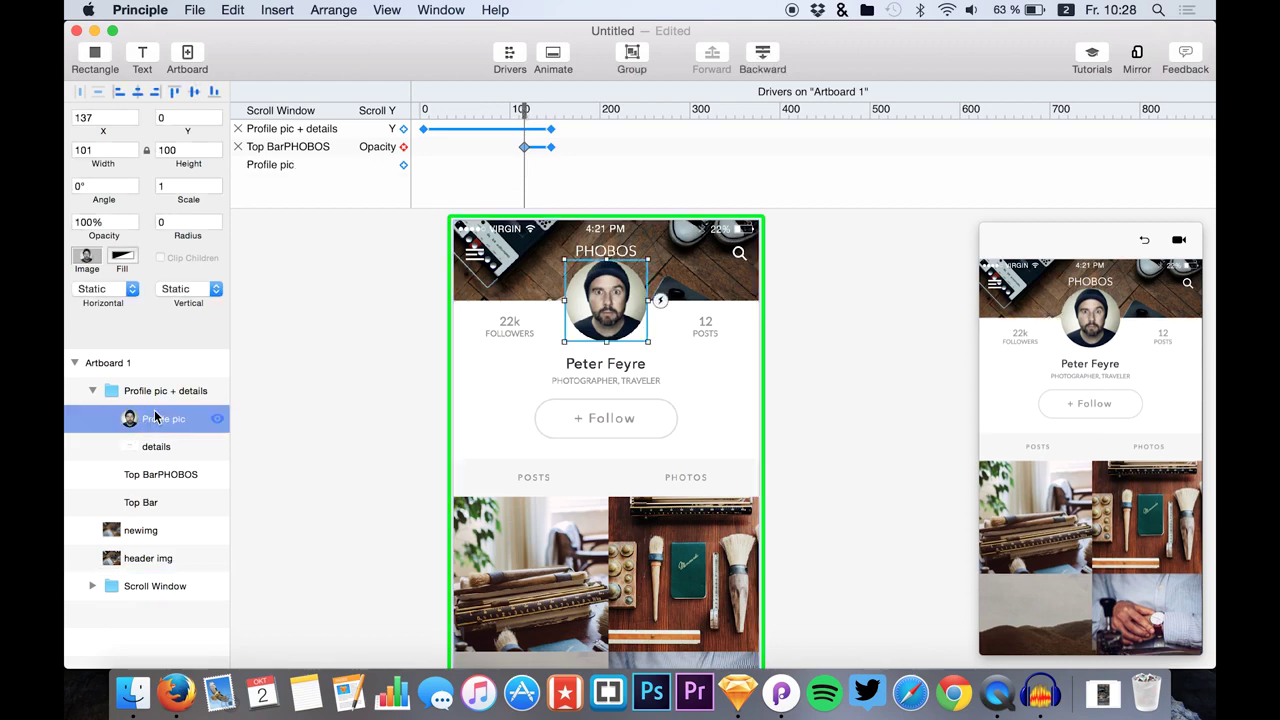
pyautogui.click(403, 164)
pyautogui.click(440, 202)
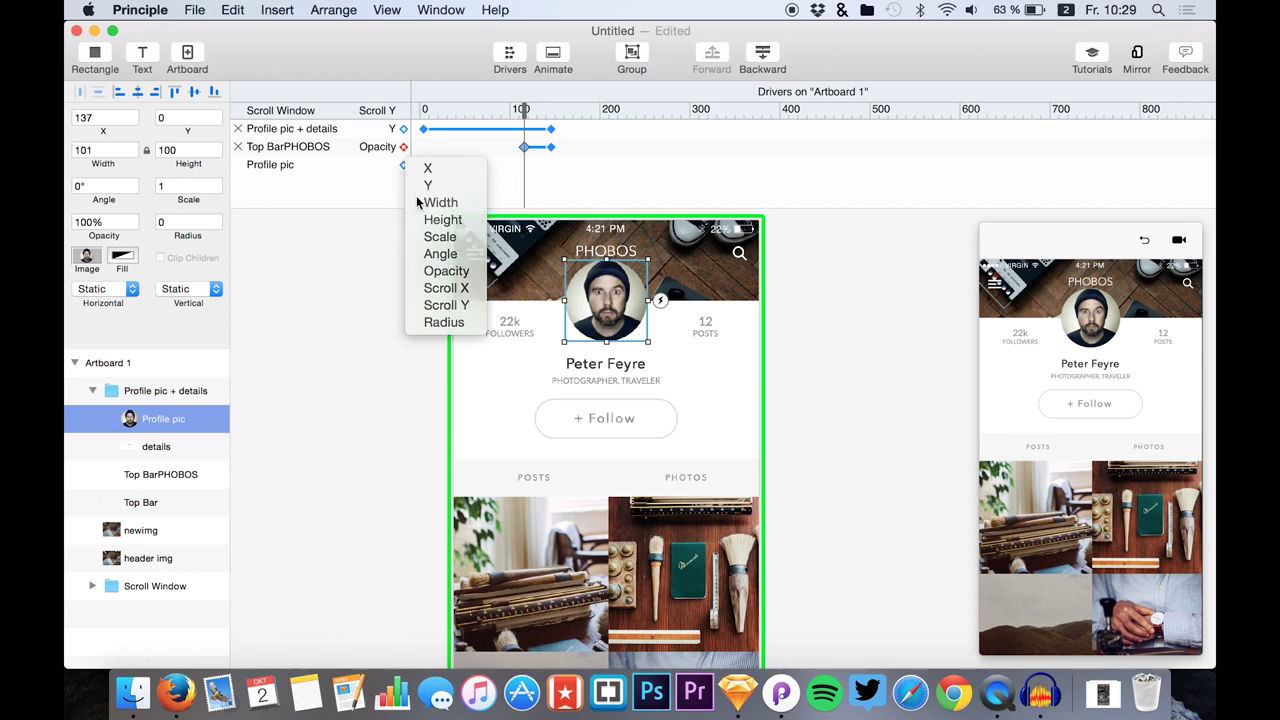
pyautogui.click(404, 184)
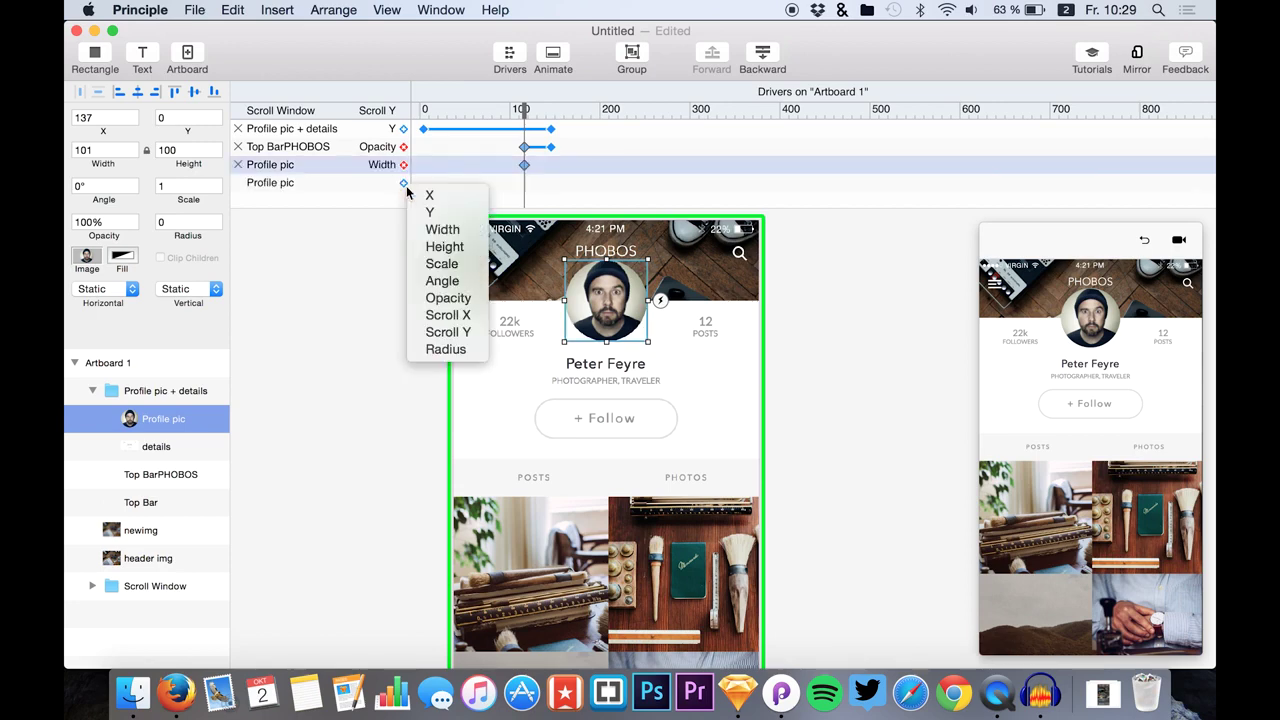
pyautogui.click(430, 246)
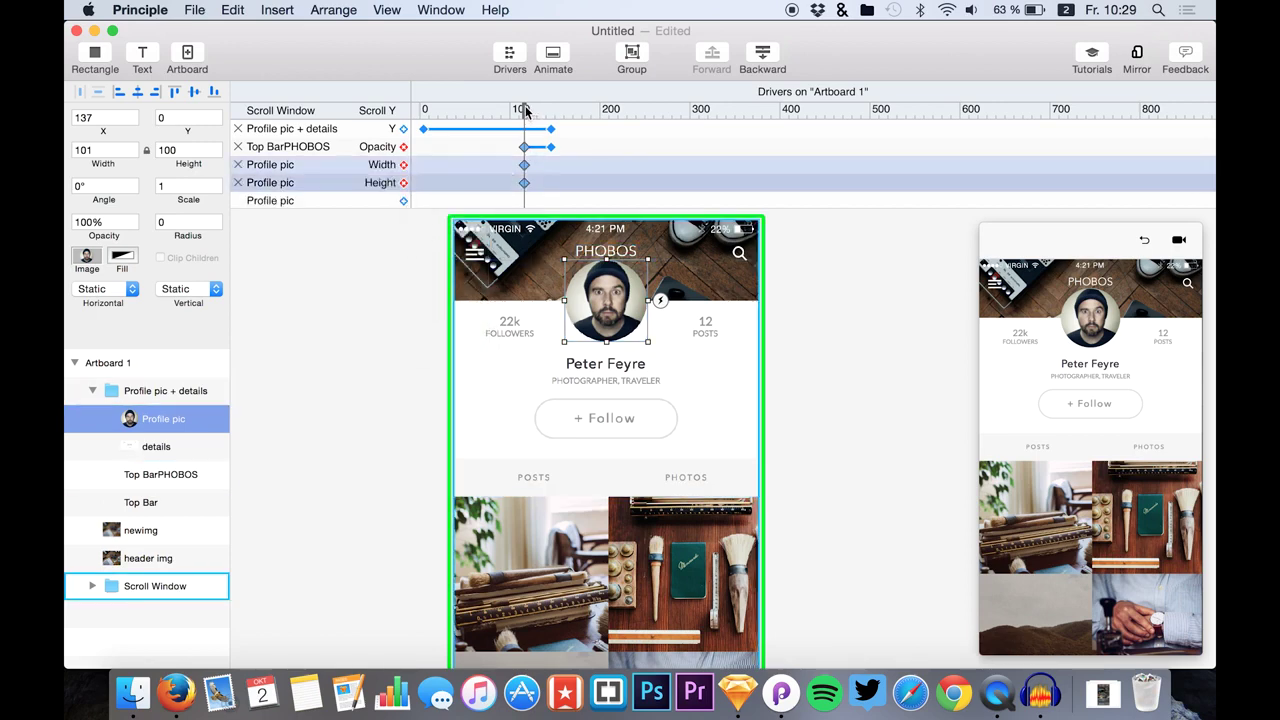
# At scroll about 140, shrink the Profile pic proportionally to 67,67 by 67 and move it to X 154, Y 2
pyautogui.moveTo(525, 110); pyautogui.dragTo(550, 114)
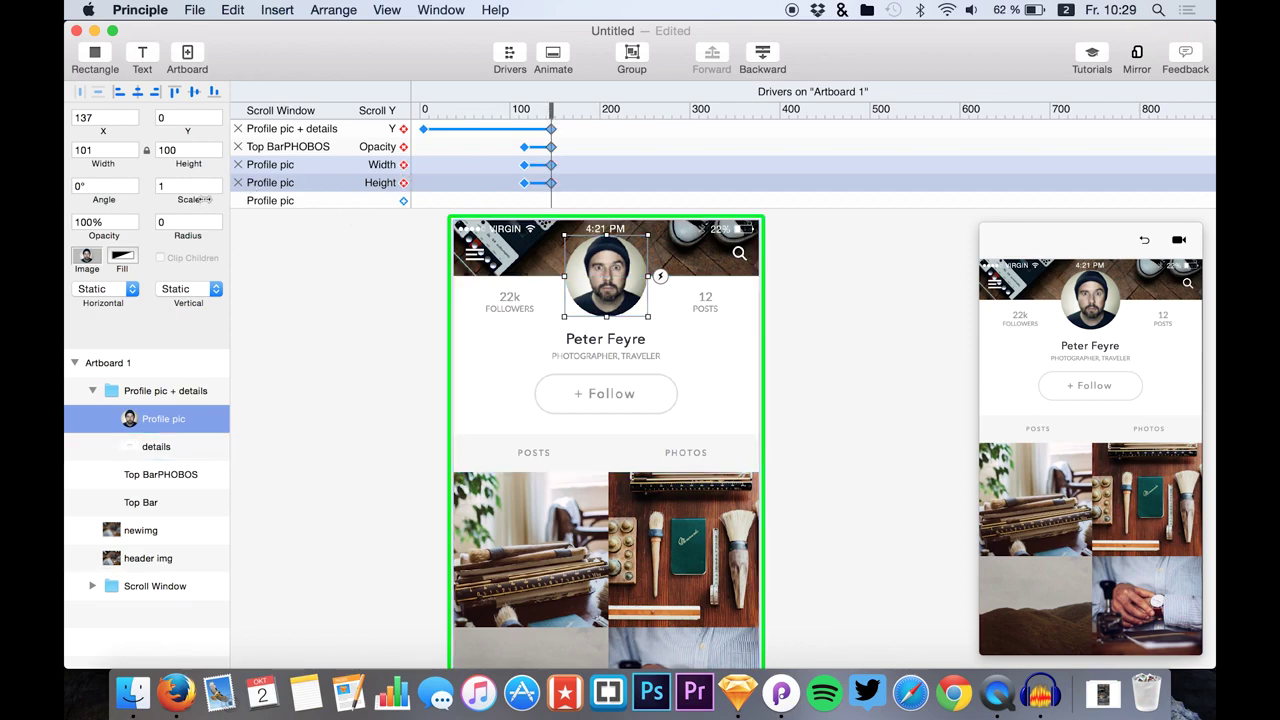
pyautogui.moveTo(188, 163); pyautogui.dragTo(147, 152)
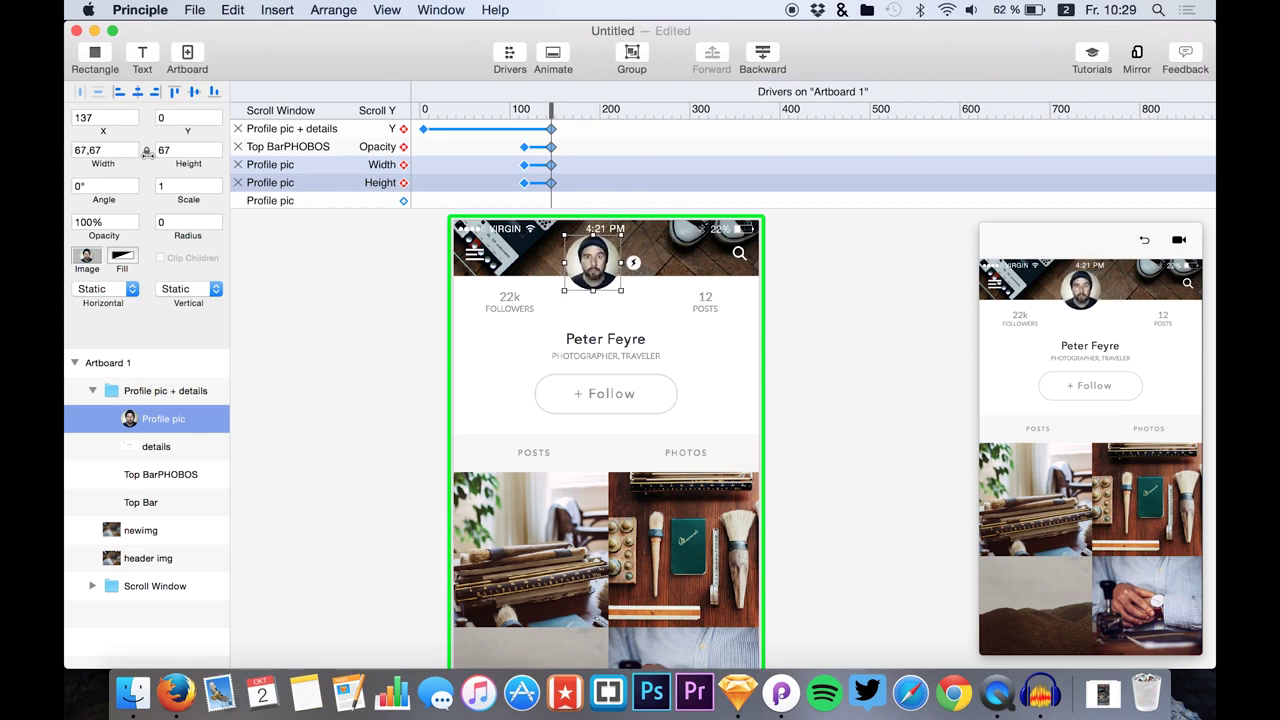
pyautogui.moveTo(581, 272); pyautogui.dragTo(596, 264)
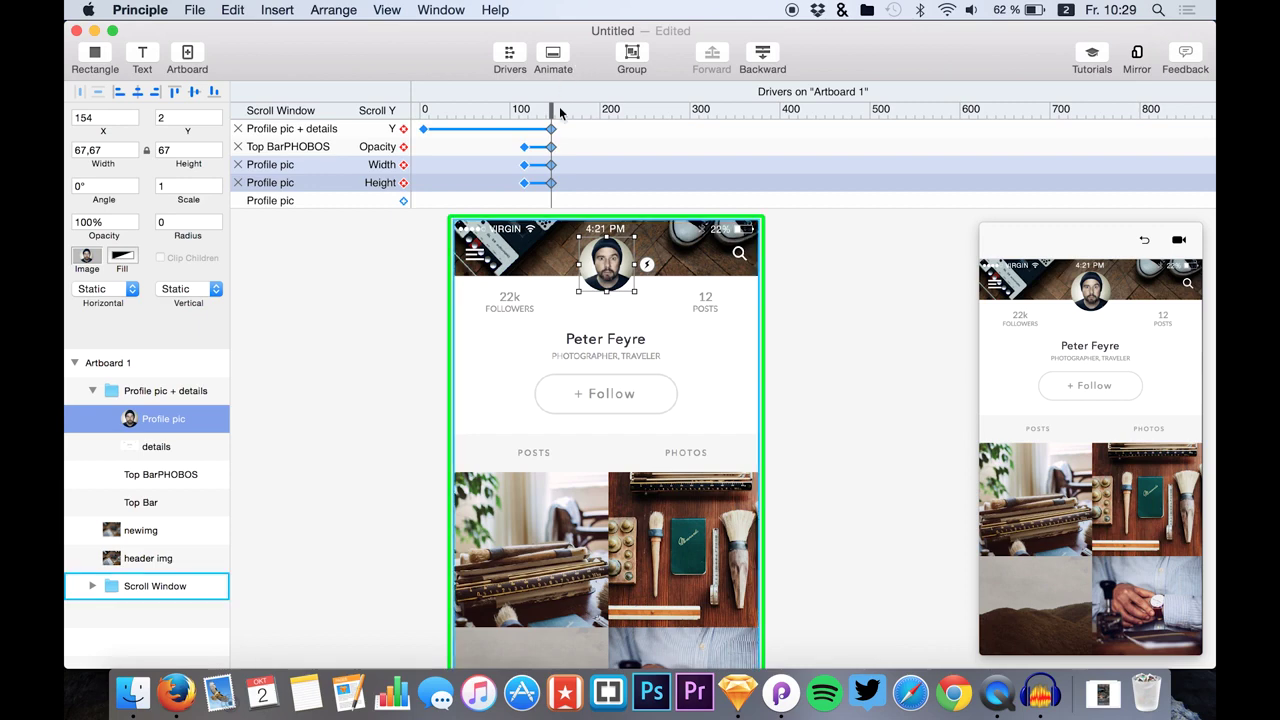
# Scroll the preview to test the shrinking profile picture, and collapse the Profile pic + details group
pyautogui.click(1050, 521)
pyautogui.moveTo(1050, 521); pyautogui.dragTo(1070, 600)
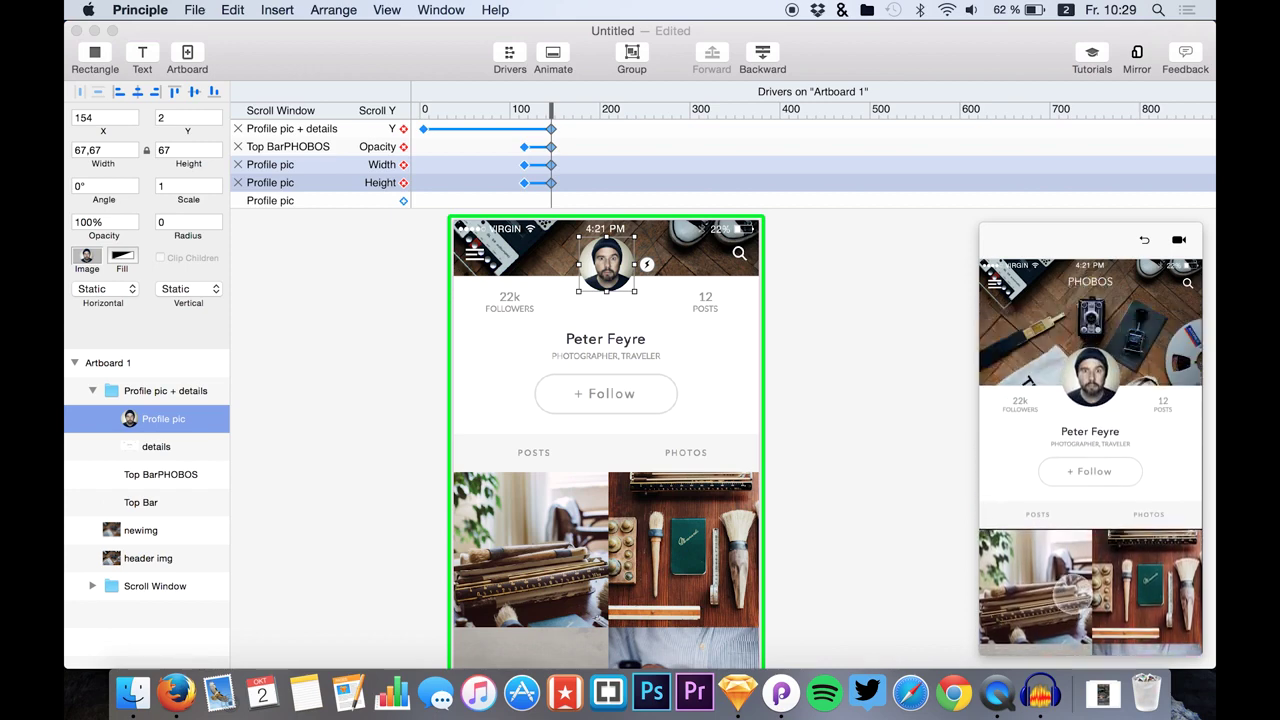
pyautogui.click(101, 396)
pyautogui.click(91, 391)
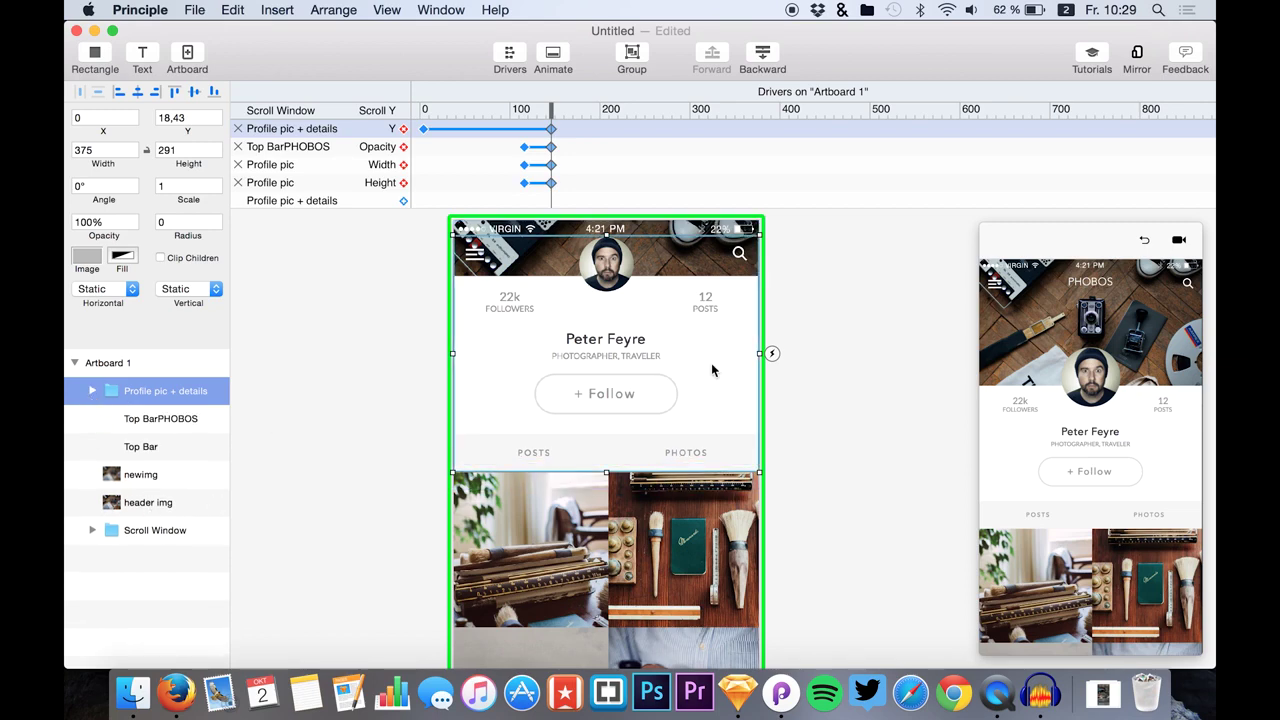
# Add an Opacity driver to the newimg layer with its first keyframe at scroll 0
pyautogui.scroll(5, 688, 320)
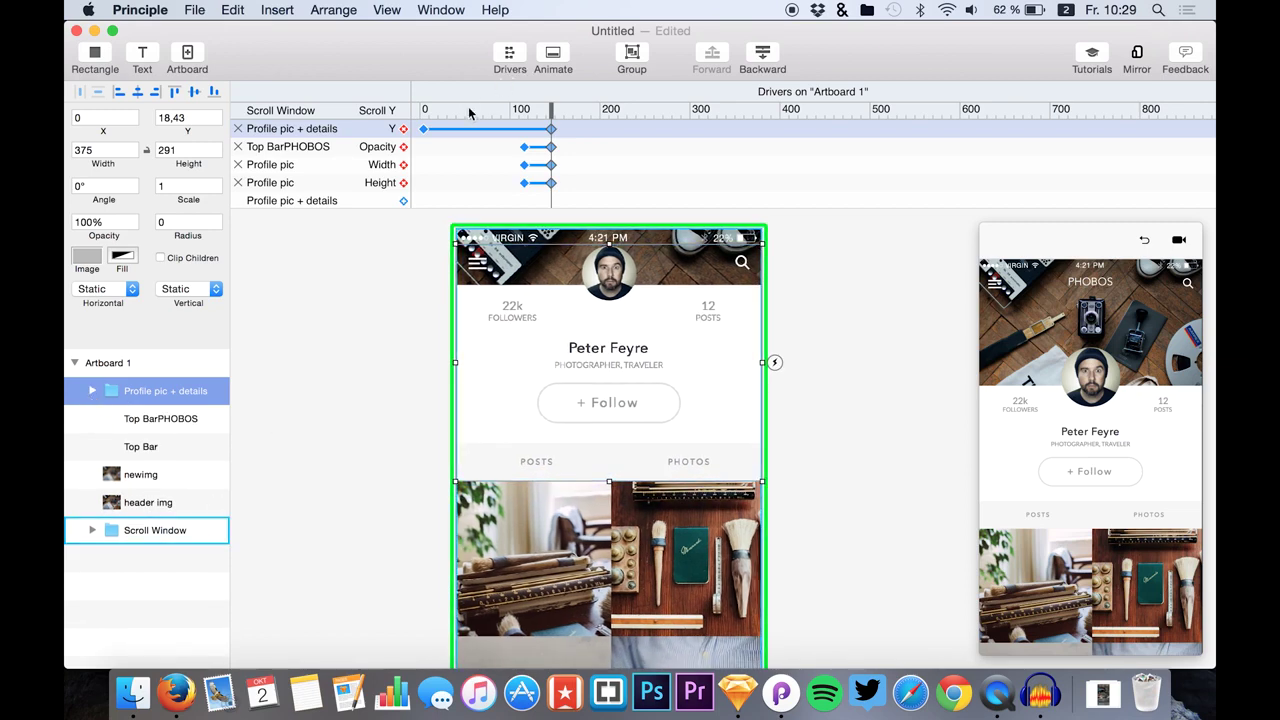
pyautogui.moveTo(435, 112); pyautogui.dragTo(424, 110)
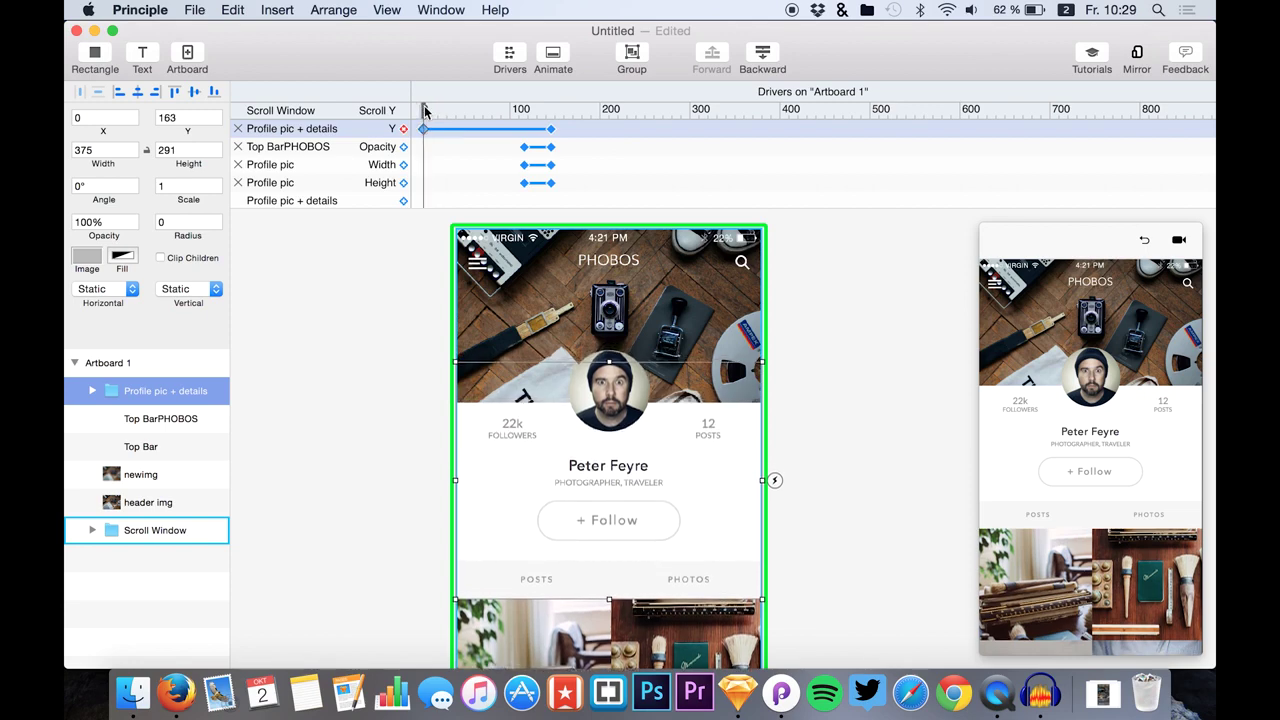
pyautogui.click(147, 477)
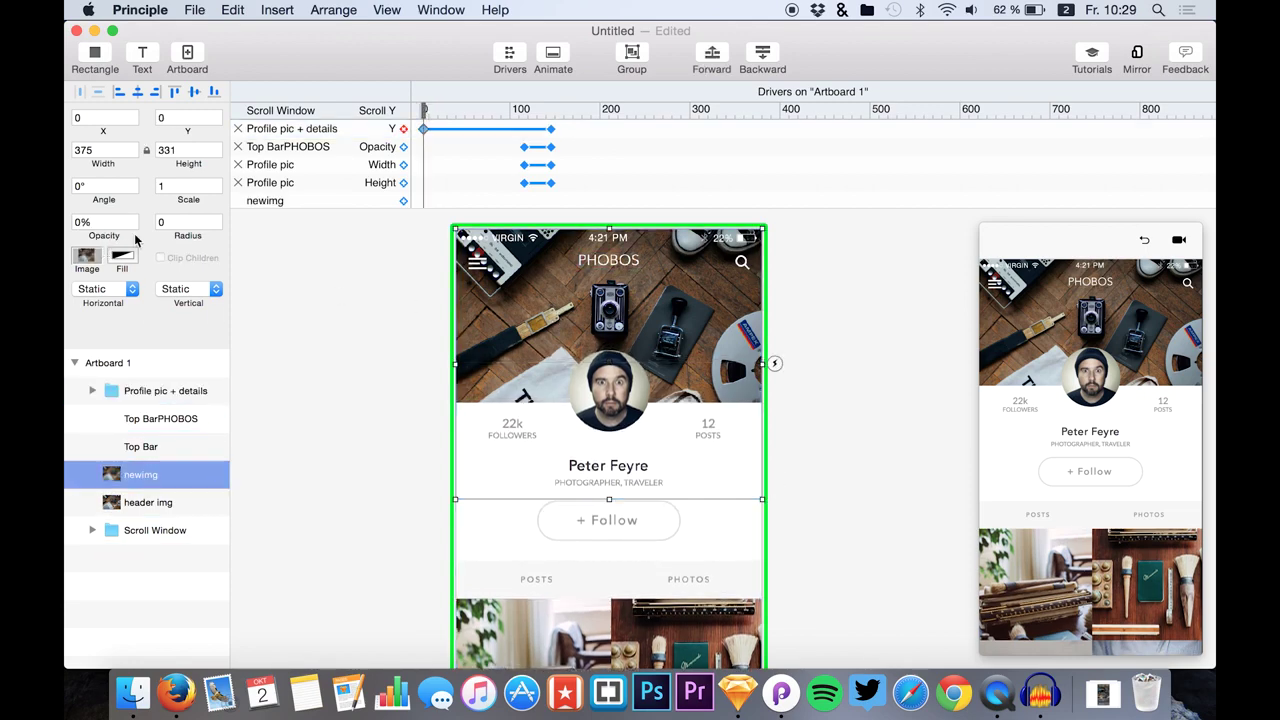
pyautogui.click(404, 202)
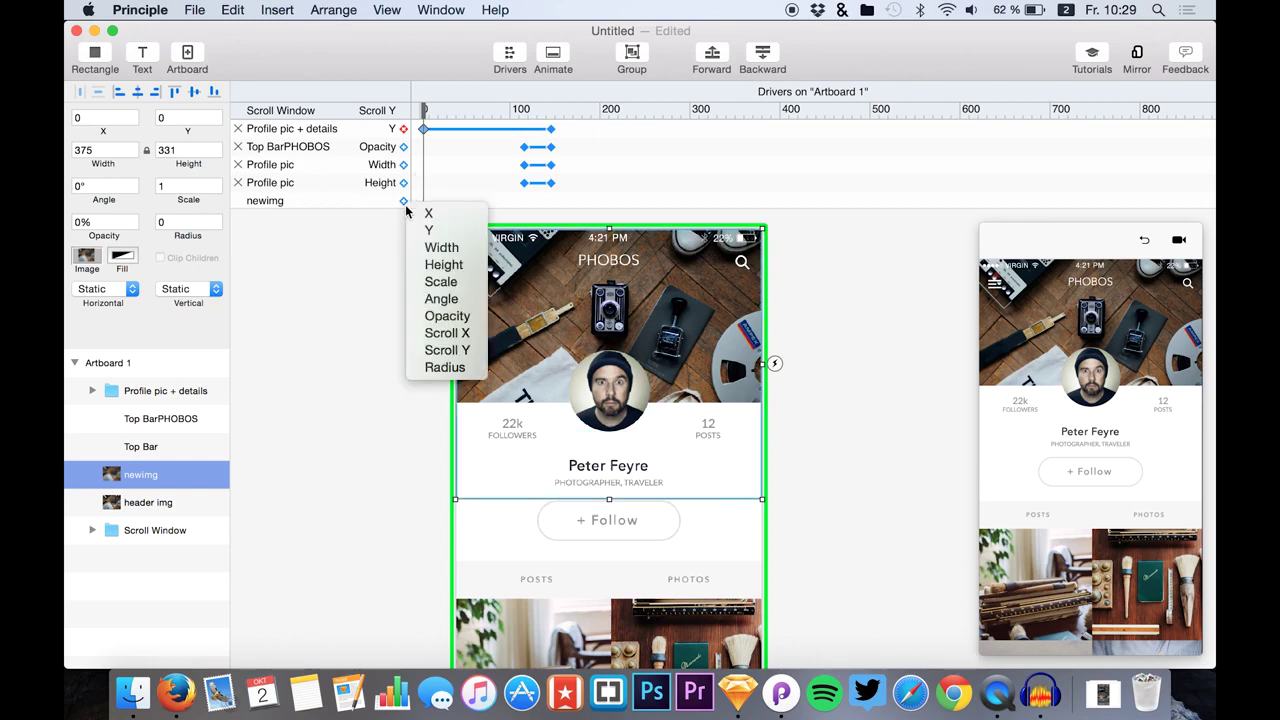
pyautogui.click(446, 315)
# Add a second newimg Opacity keyframe at scroll about 90, set it to 100%, and test the blur in the preview
pyautogui.click(440, 112)
pyautogui.moveTo(440, 112); pyautogui.dragTo(505, 110)
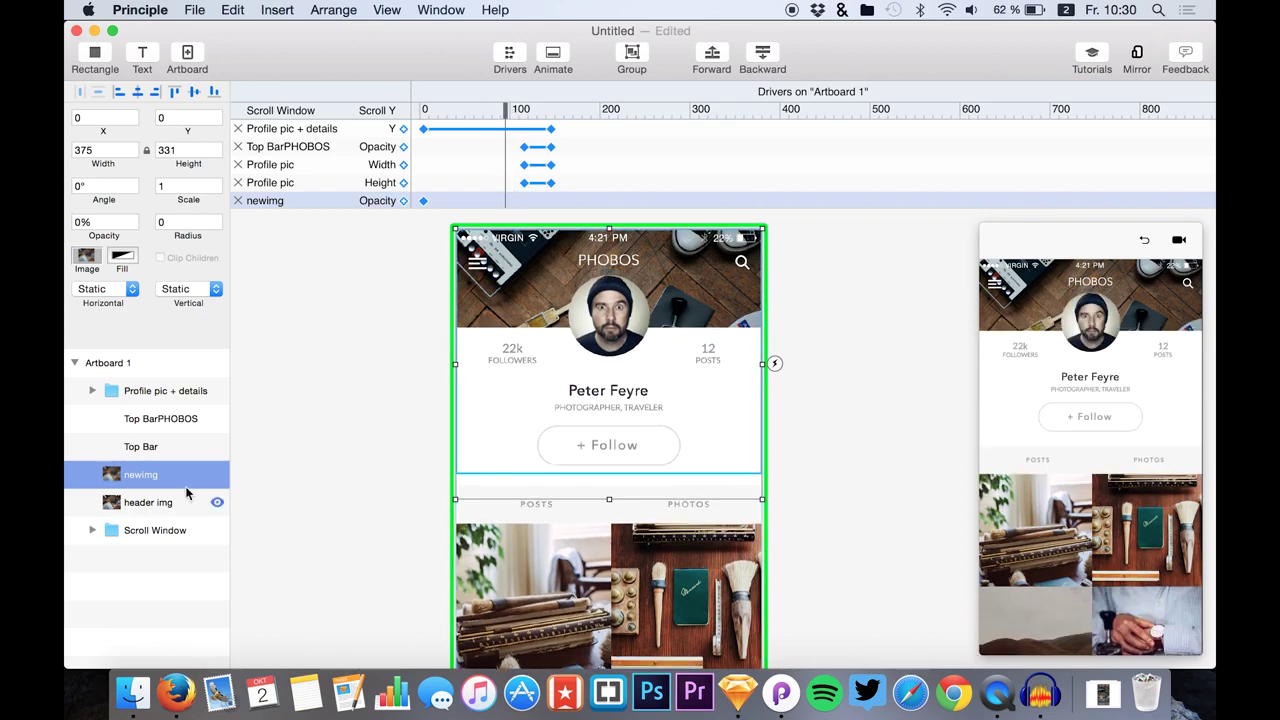
pyautogui.click(403, 200)
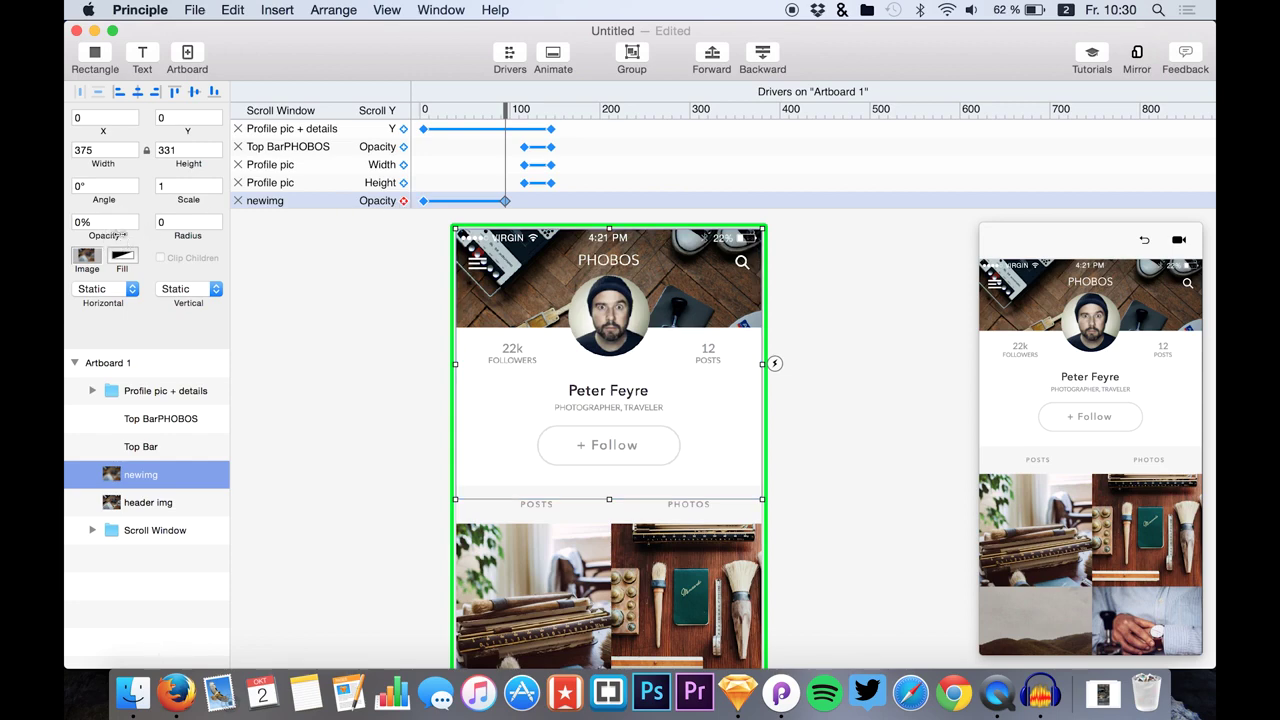
pyautogui.moveTo(120, 235); pyautogui.dragTo(506, 234)
pyautogui.click(1156, 243)
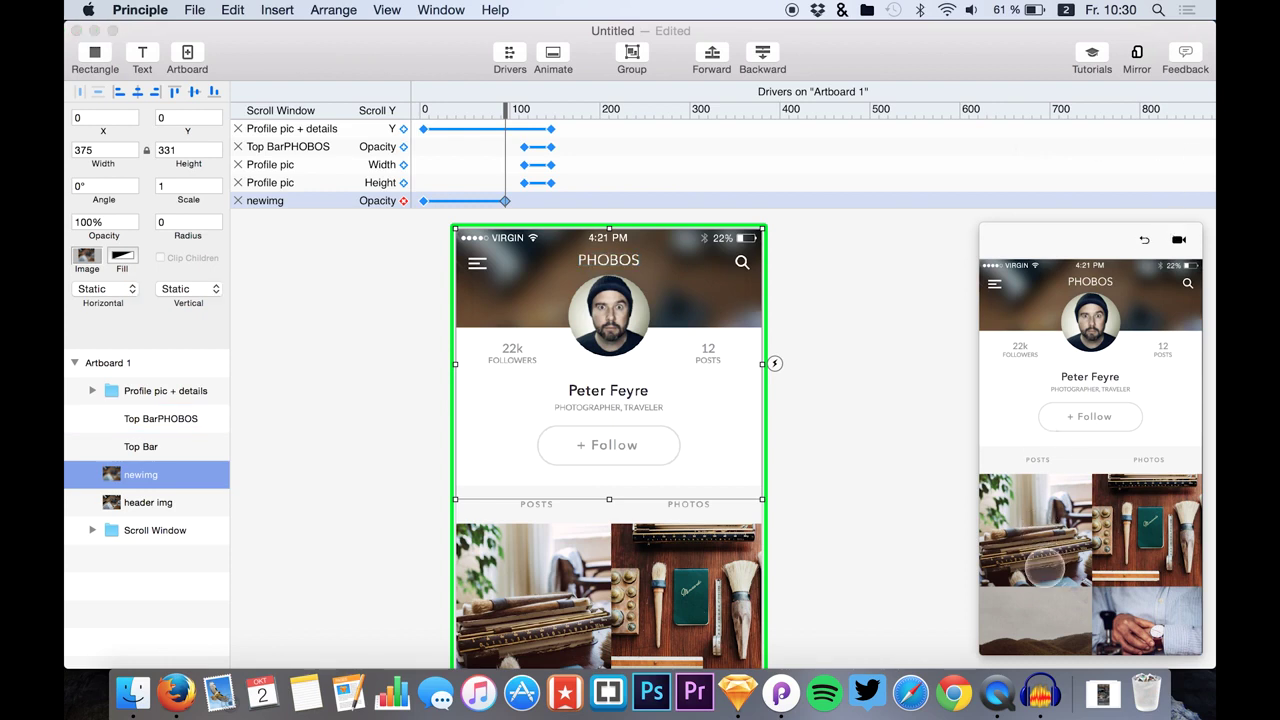
pyautogui.moveTo(1046, 564)
pyautogui.mouseDown()
pyautogui.moveTo(1043, 490)
pyautogui.moveTo(1050, 618)
pyautogui.moveTo(1032, 549)
pyautogui.mouseUp()
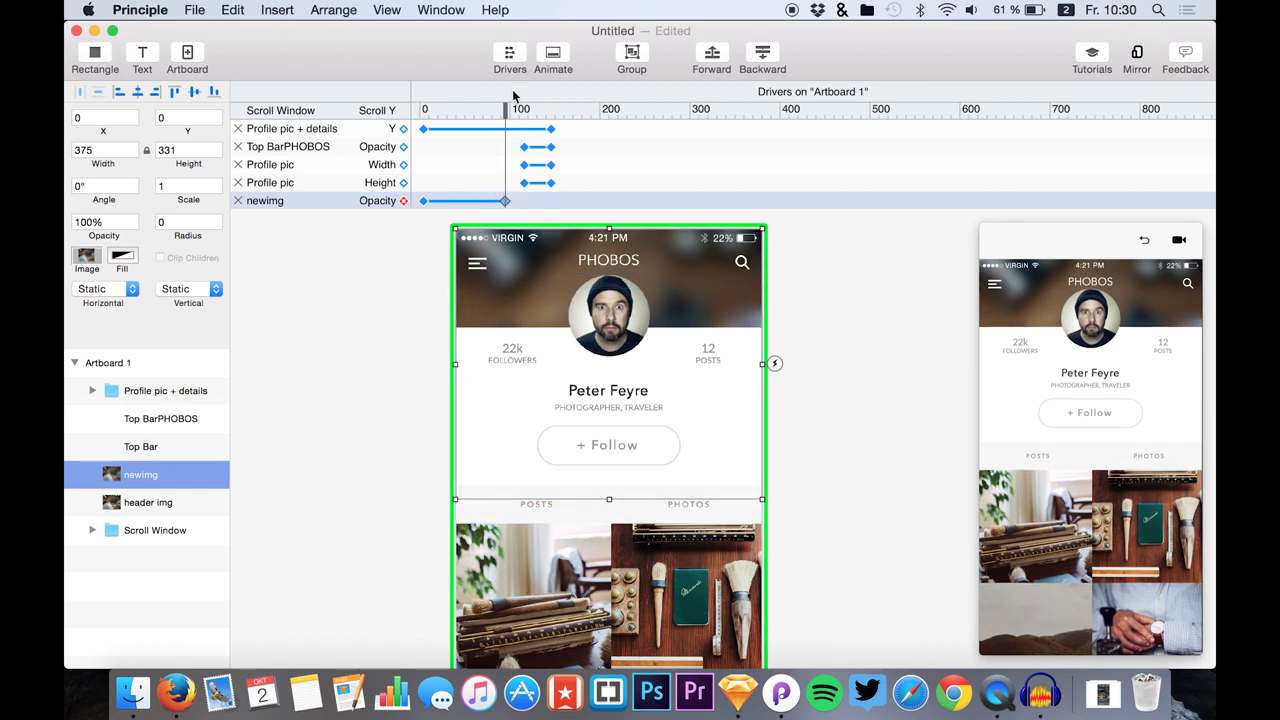
# Move newimg's ending Opacity keyframe out to scroll about 140 and on to about 220
pyautogui.click(496, 126)
pyautogui.moveTo(505, 203)
pyautogui.mouseDown()
pyautogui.moveTo(537, 204)
pyautogui.moveTo(466, 203)
pyautogui.moveTo(553, 196)
pyautogui.mouseUp()
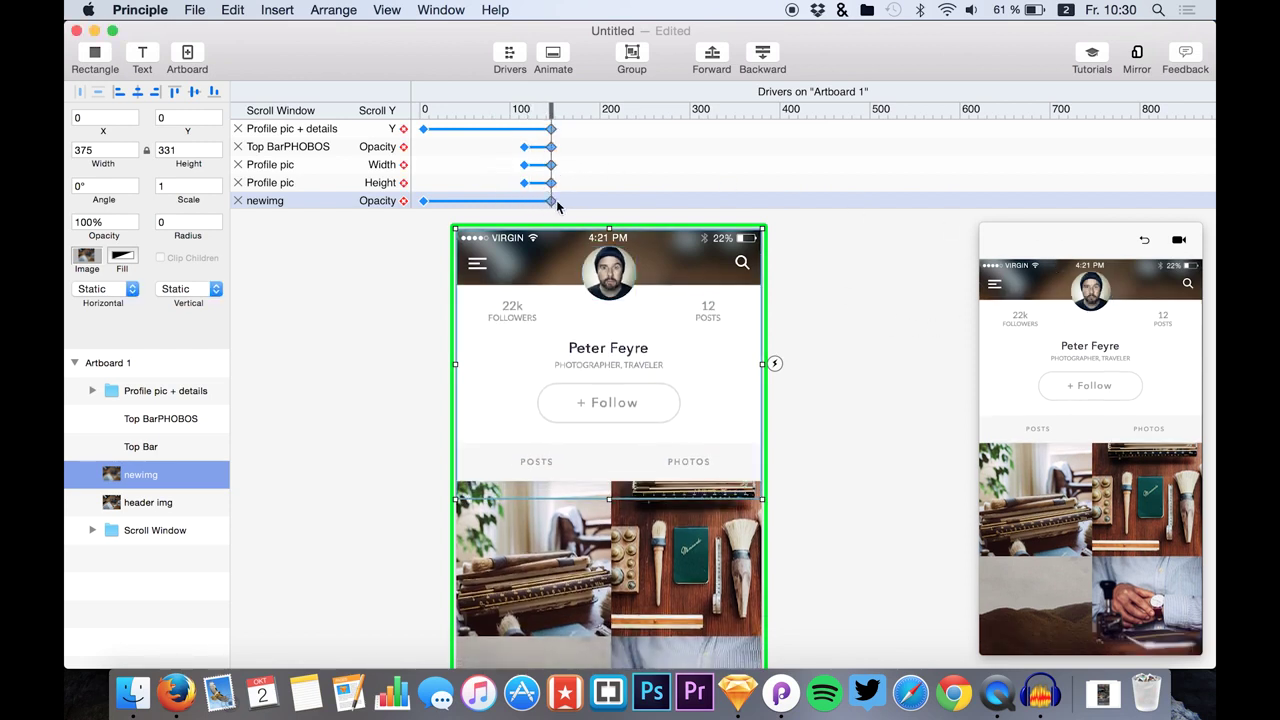
pyautogui.moveTo(557, 204)
pyautogui.mouseDown()
pyautogui.moveTo(686, 201)
pyautogui.moveTo(529, 211)
pyautogui.moveTo(625, 202)
pyautogui.mouseUp()
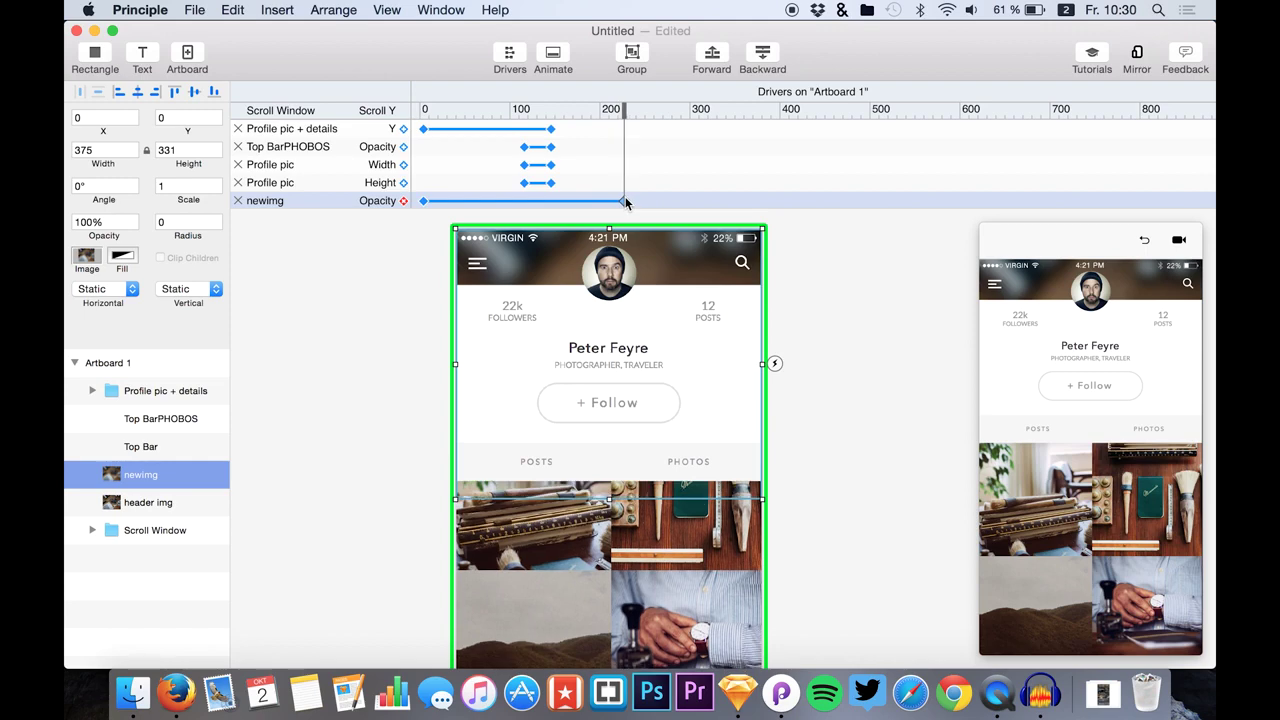
# Return the driver timeline to scroll 0 and scroll the preview to check how gradually the header blurs
pyautogui.click(1171, 301)
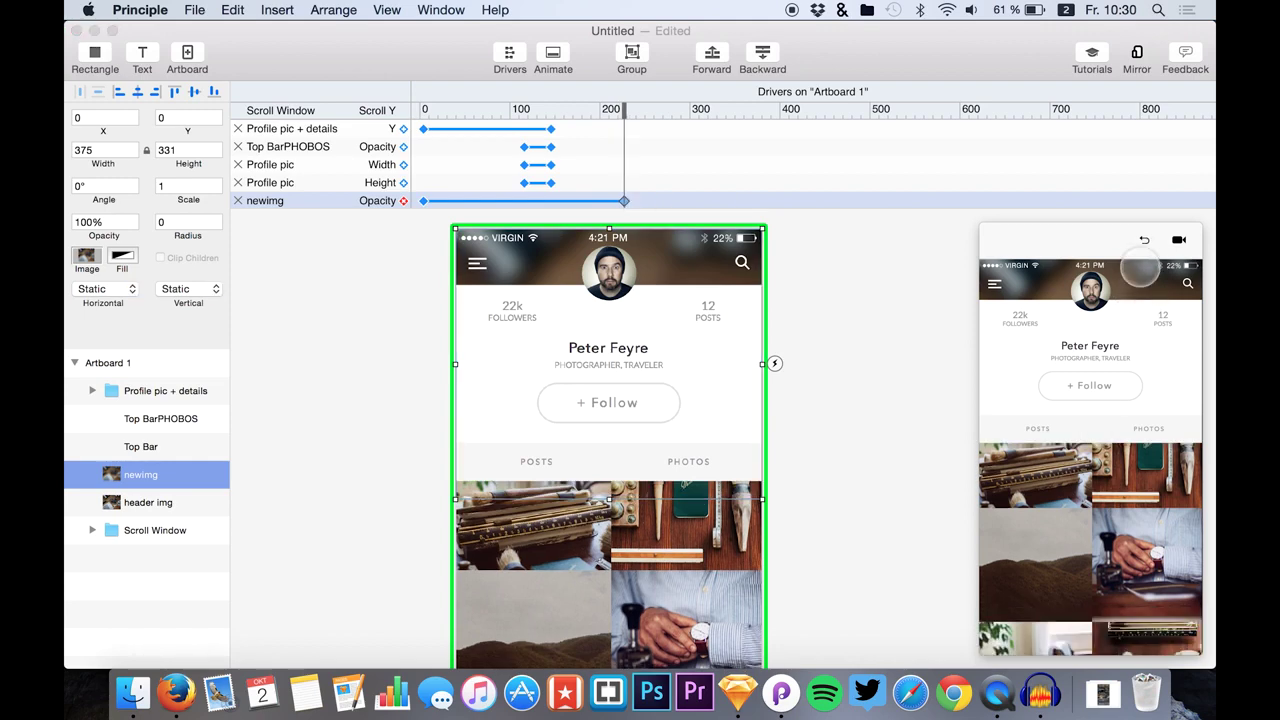
pyautogui.moveTo(624, 109); pyautogui.dragTo(423, 113)
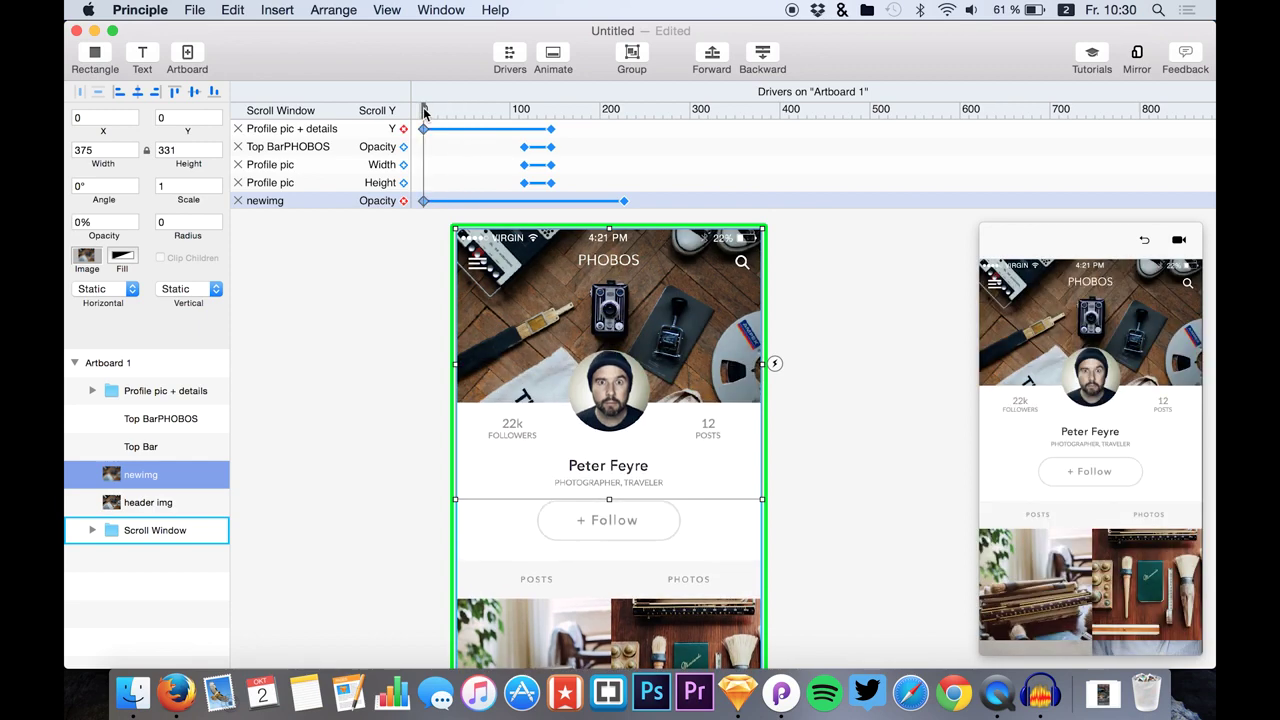
pyautogui.moveTo(1004, 568); pyautogui.dragTo(1004, 470)
pyautogui.scroll(5, 1090, 545)
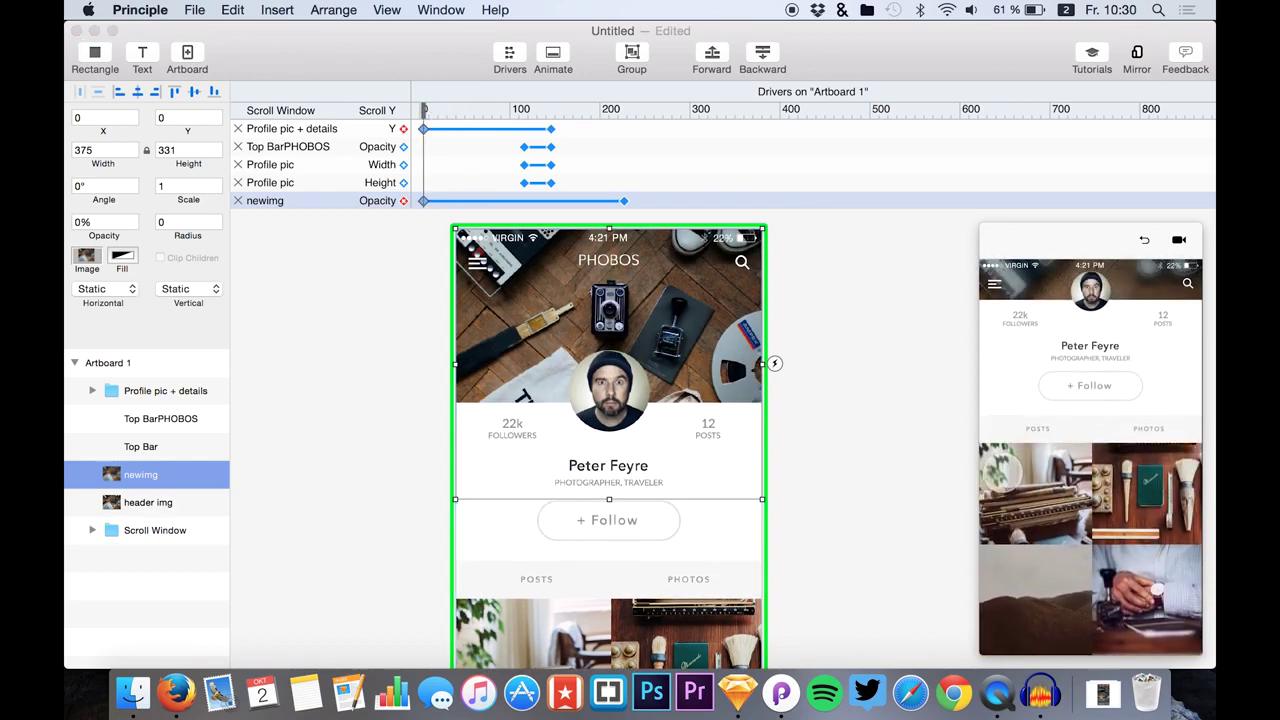
pyautogui.scroll(-5, 1003, 503)
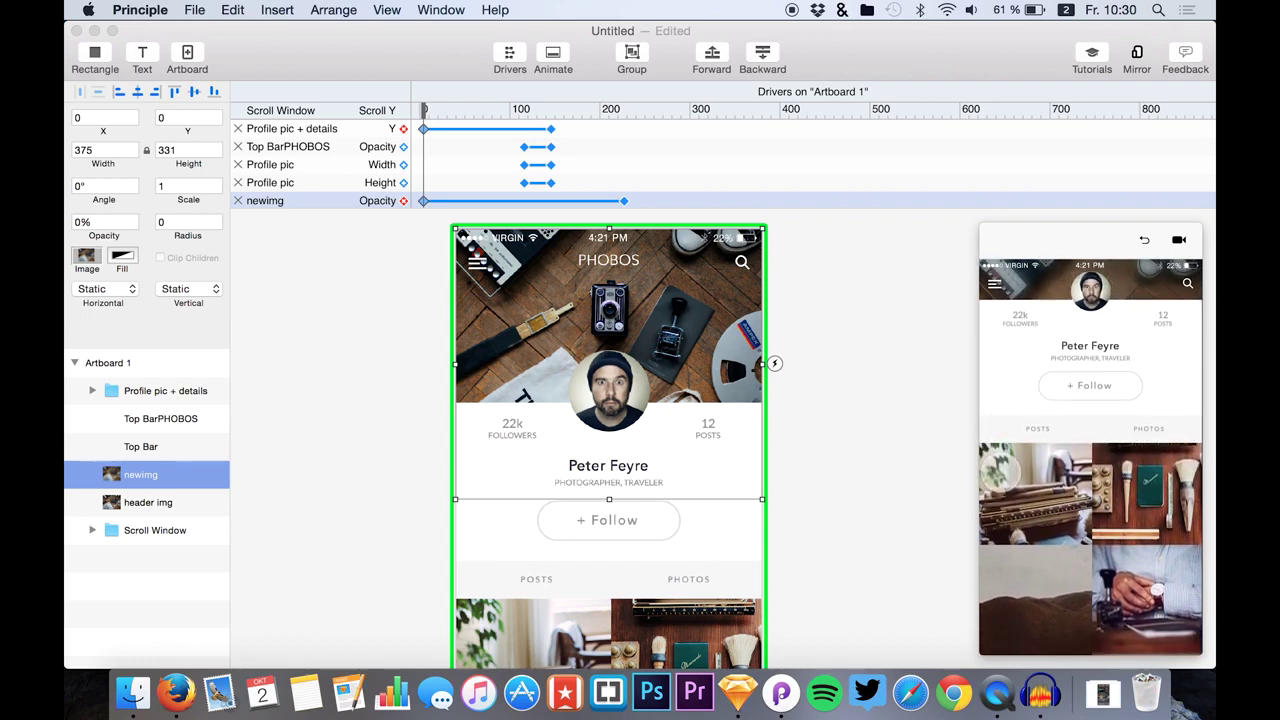
pyautogui.moveTo(1001, 448)
pyautogui.mouseDown()
pyautogui.moveTo(1002, 394)
pyautogui.moveTo(1004, 468)
pyautogui.moveTo(1010, 430)
pyautogui.mouseUp()
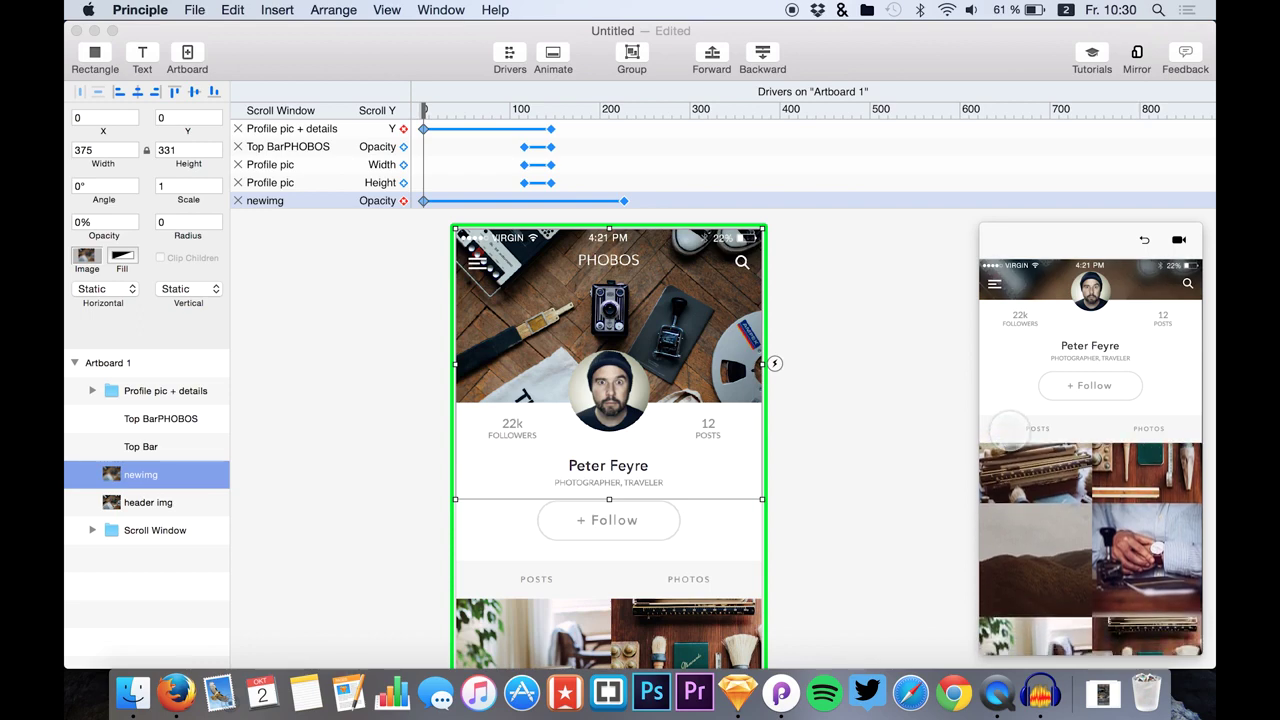
pyautogui.click(1142, 242)
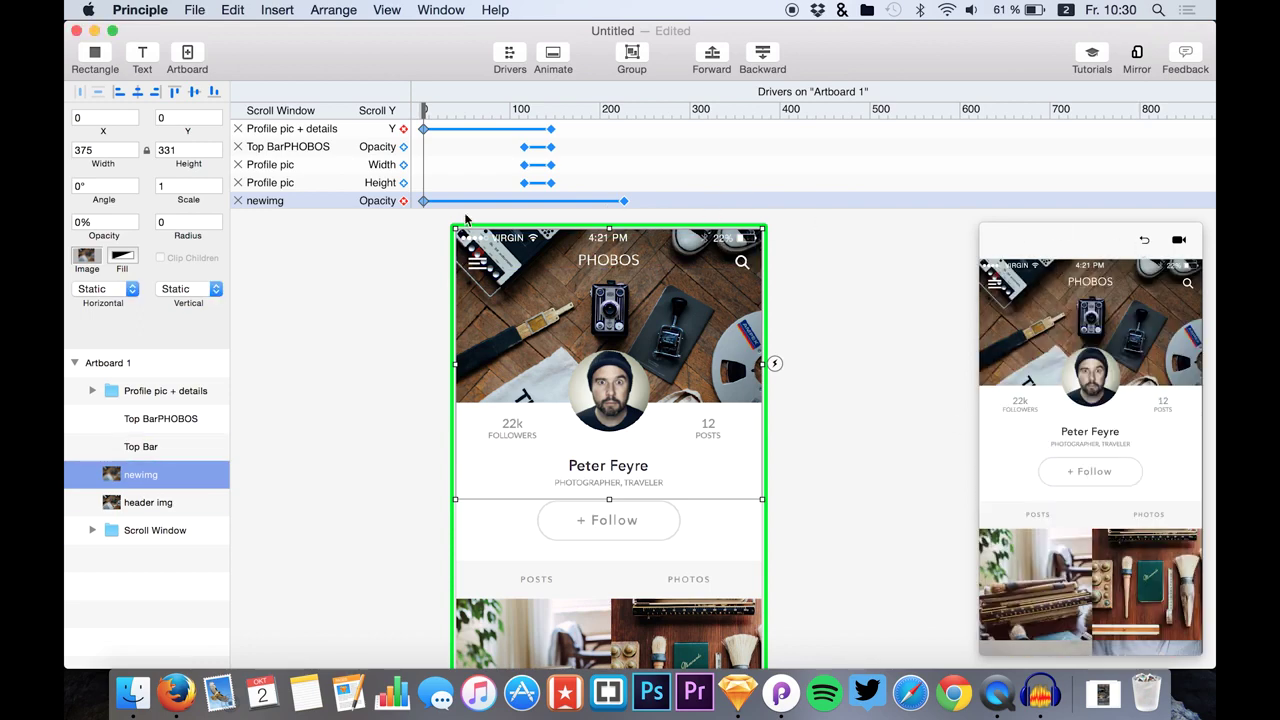
# Move newimg's ending Opacity keyframe back to scroll about 110 and test the header blur in the preview
pyautogui.moveTo(627, 201); pyautogui.dragTo(523, 203)
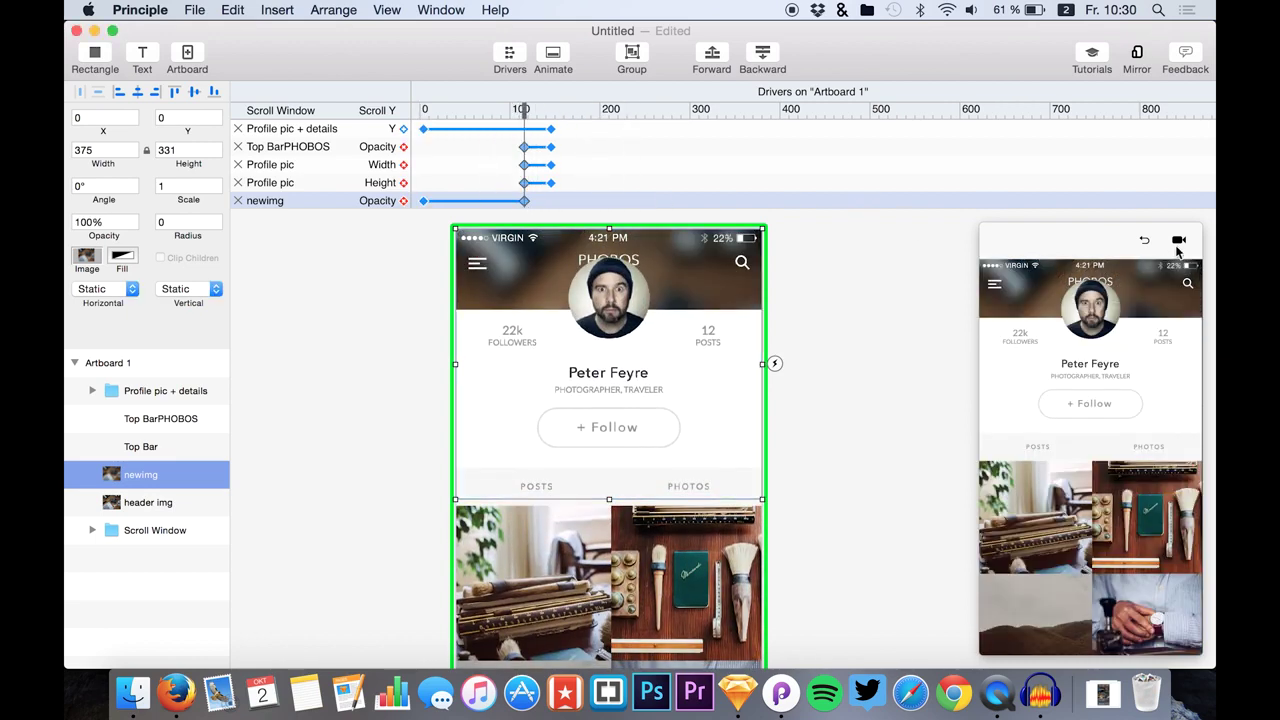
pyautogui.moveTo(1000, 560); pyautogui.dragTo(1033, 448)
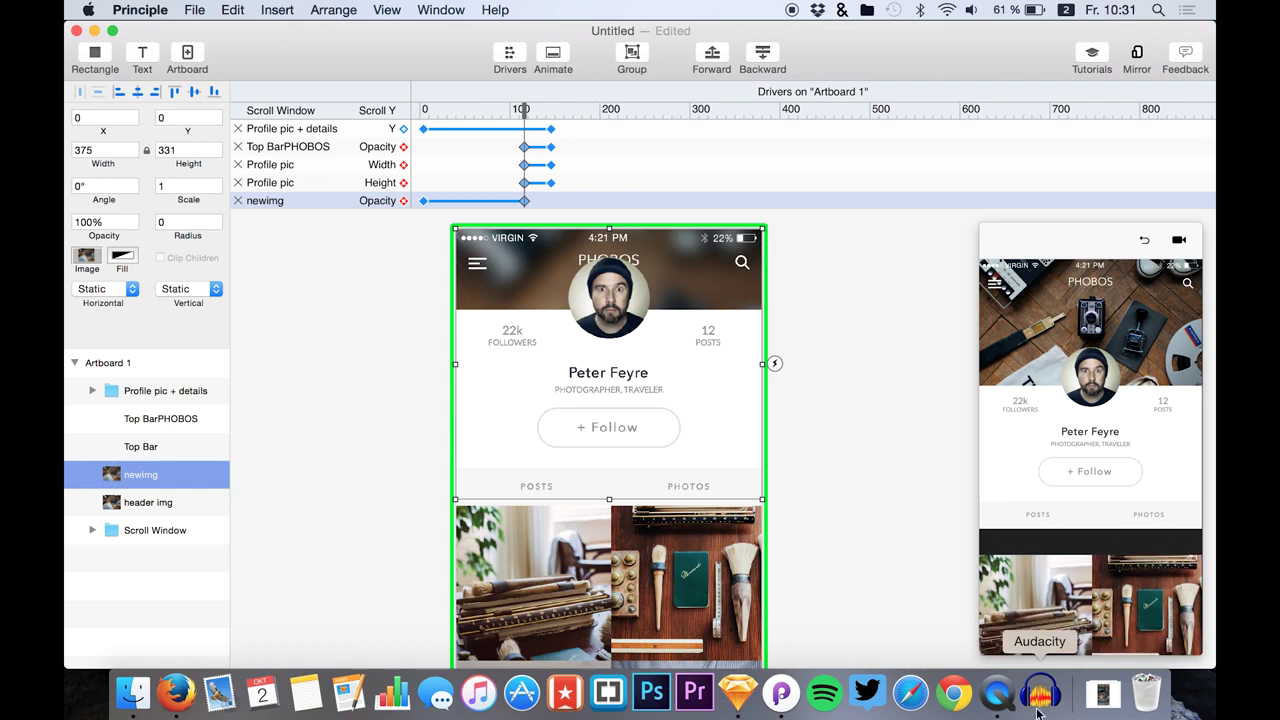
pyautogui.moveTo(1043, 623); pyautogui.dragTo(1050, 460)
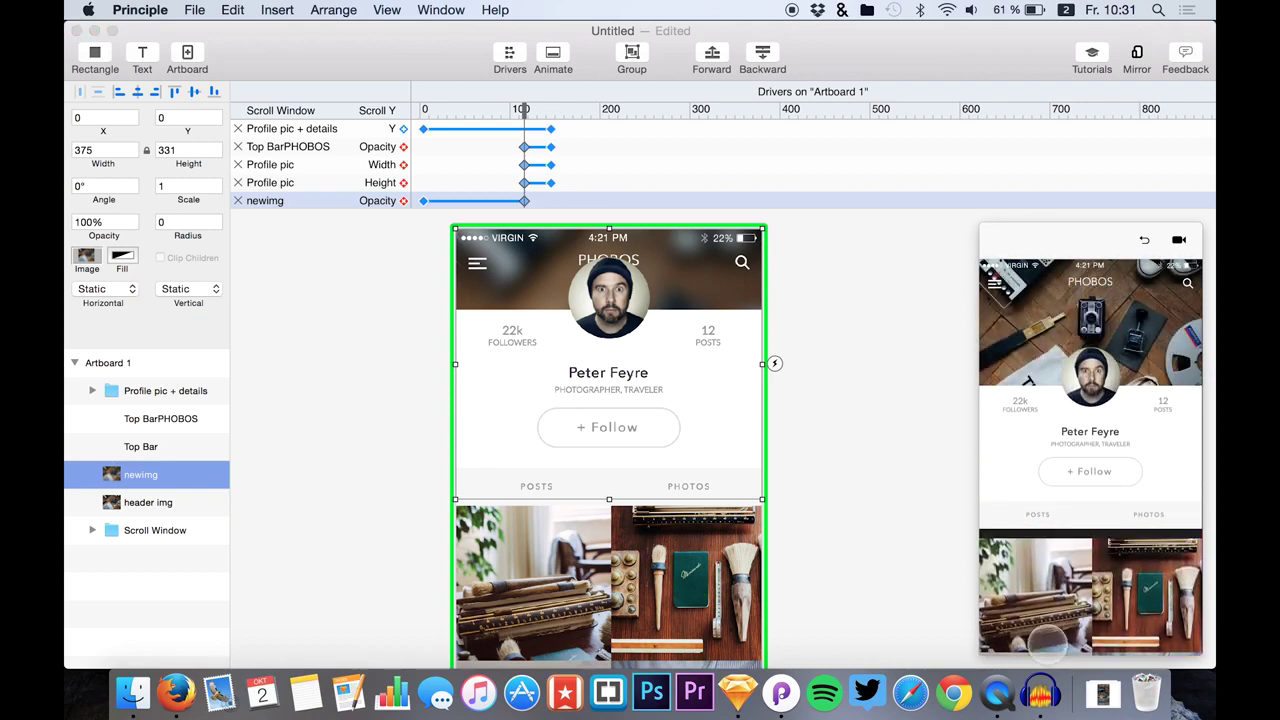
pyautogui.moveTo(1048, 605); pyautogui.dragTo(1061, 548)
pyautogui.moveTo(1065, 544); pyautogui.dragTo(1070, 526)
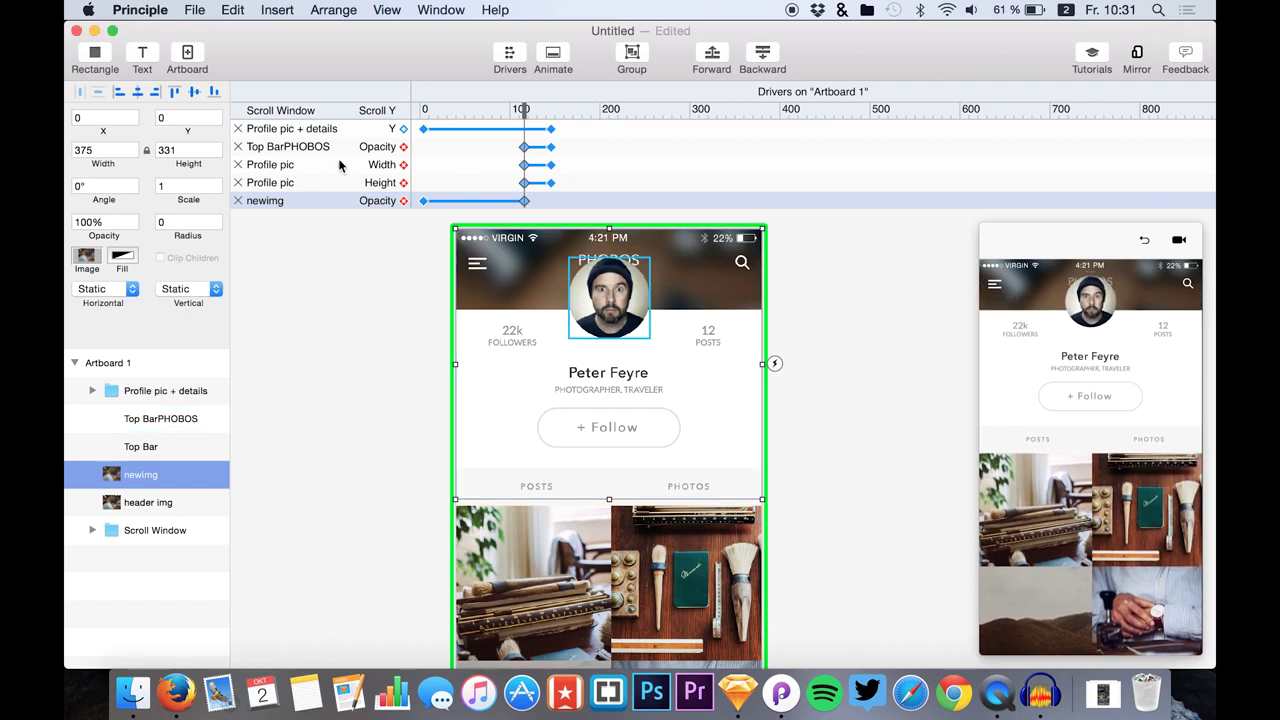
# Shift the Top BarPHOBOS Opacity keyframes so the title fades out between scroll about 80 and 110
pyautogui.click(290, 148)
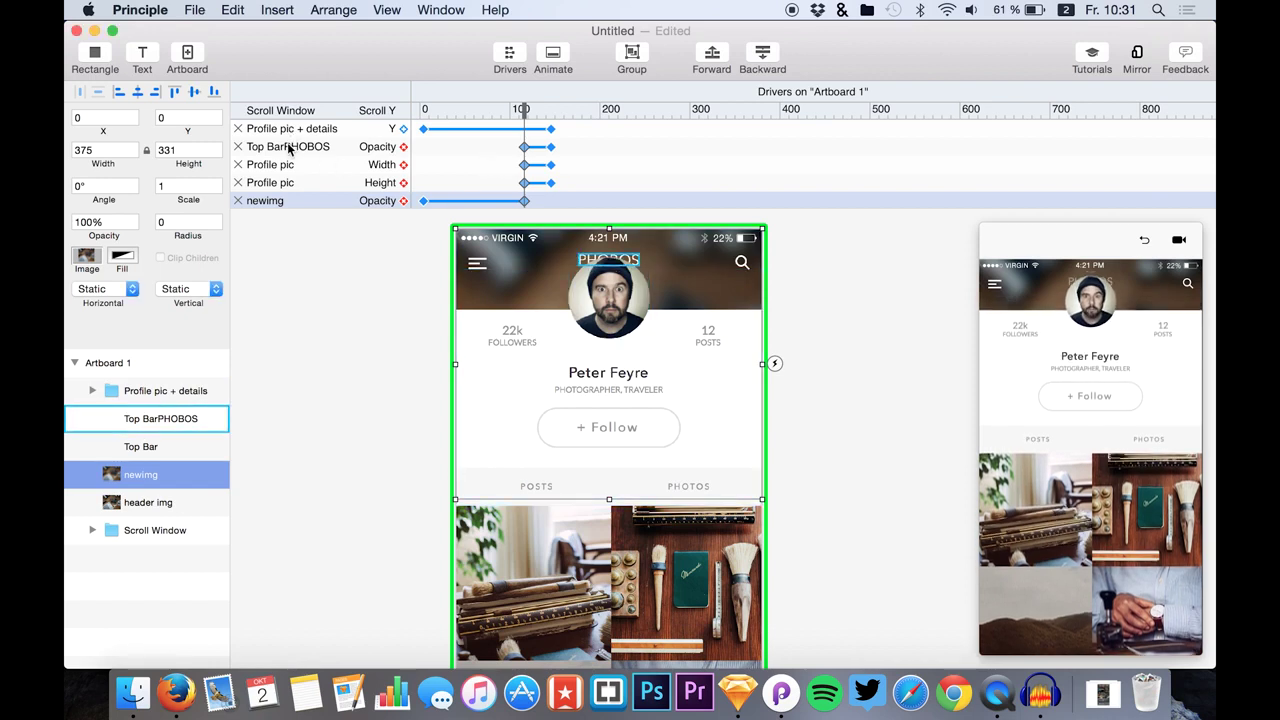
pyautogui.click(136, 422)
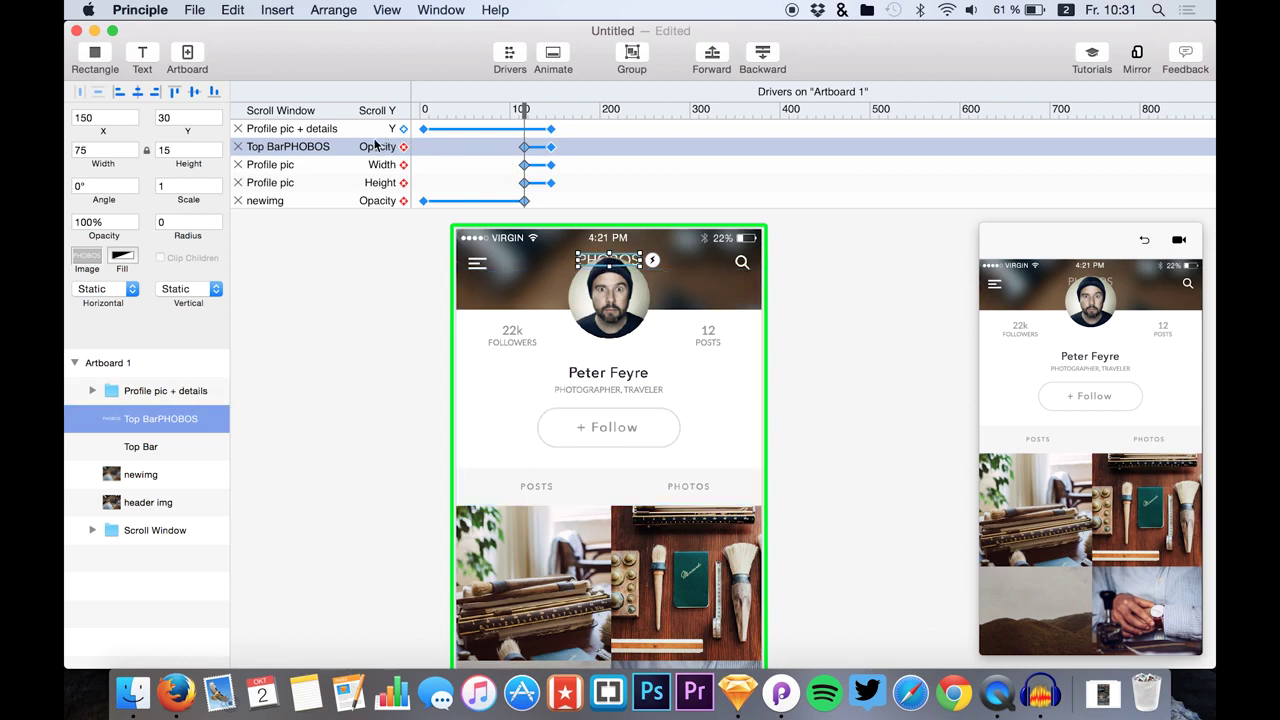
pyautogui.moveTo(524, 147)
pyautogui.mouseDown()
pyautogui.moveTo(500, 150)
pyautogui.moveTo(551, 150)
pyautogui.moveTo(526, 151)
pyautogui.mouseUp()
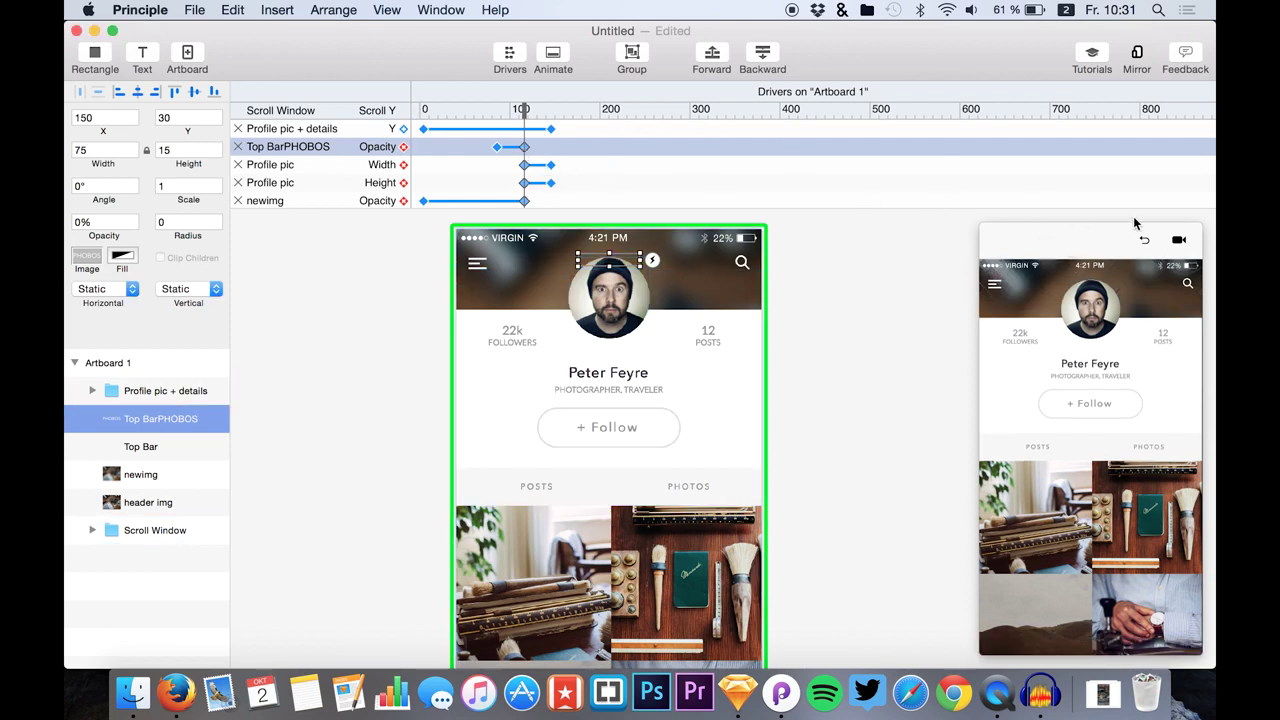
# Restart the preview and scroll it up and down to check the title fade, header blur and shrinking profile picture together
pyautogui.click(1144, 239)
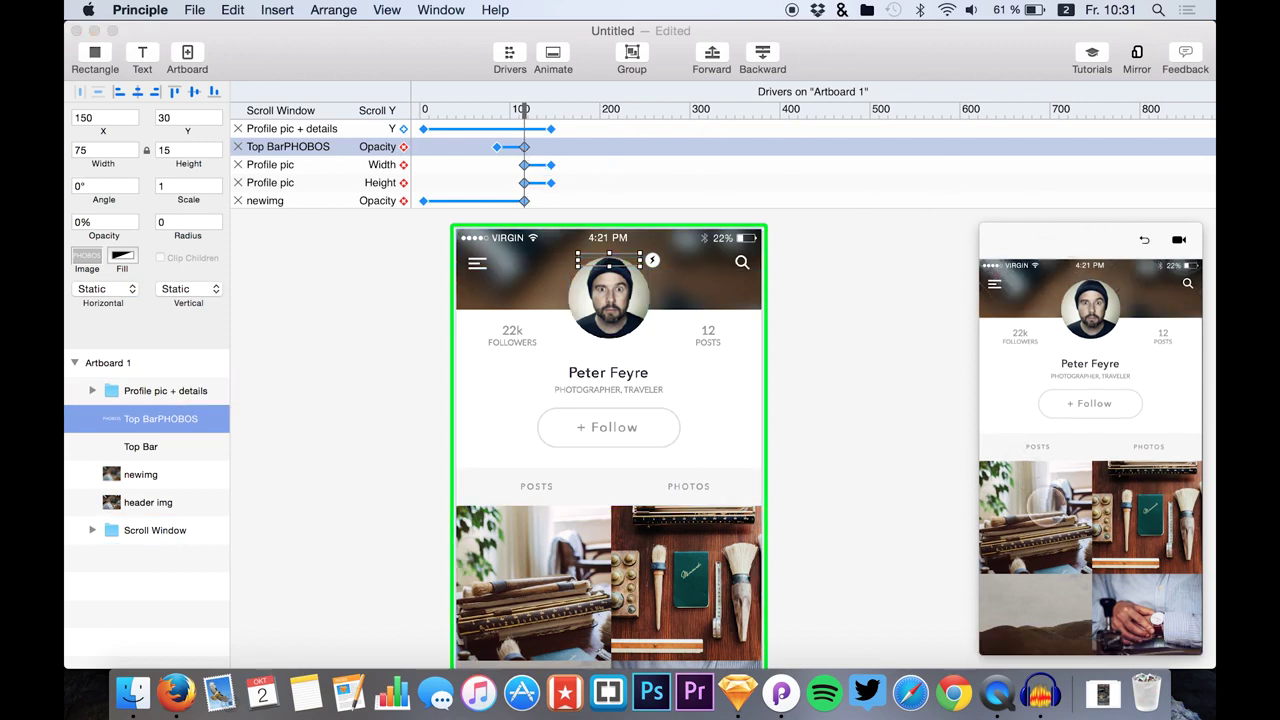
pyautogui.moveTo(1040, 540); pyautogui.dragTo(1058, 440)
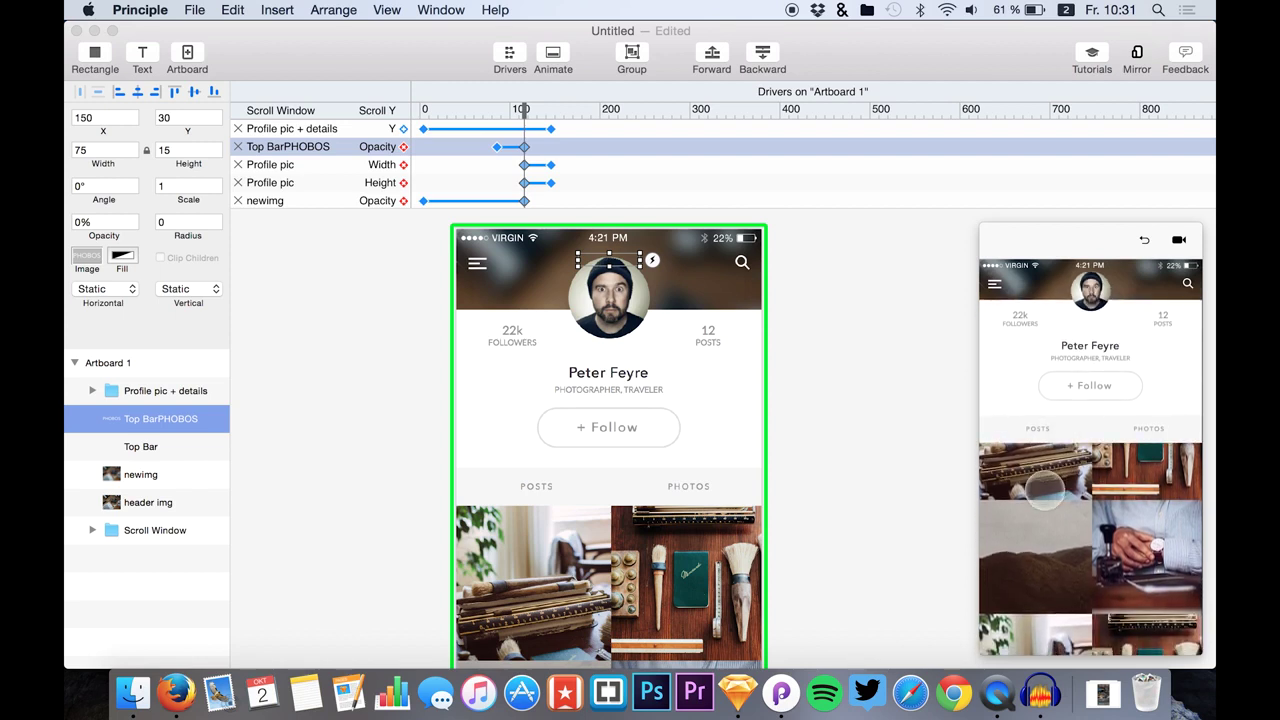
pyautogui.moveTo(1045, 491); pyautogui.dragTo(1071, 592)
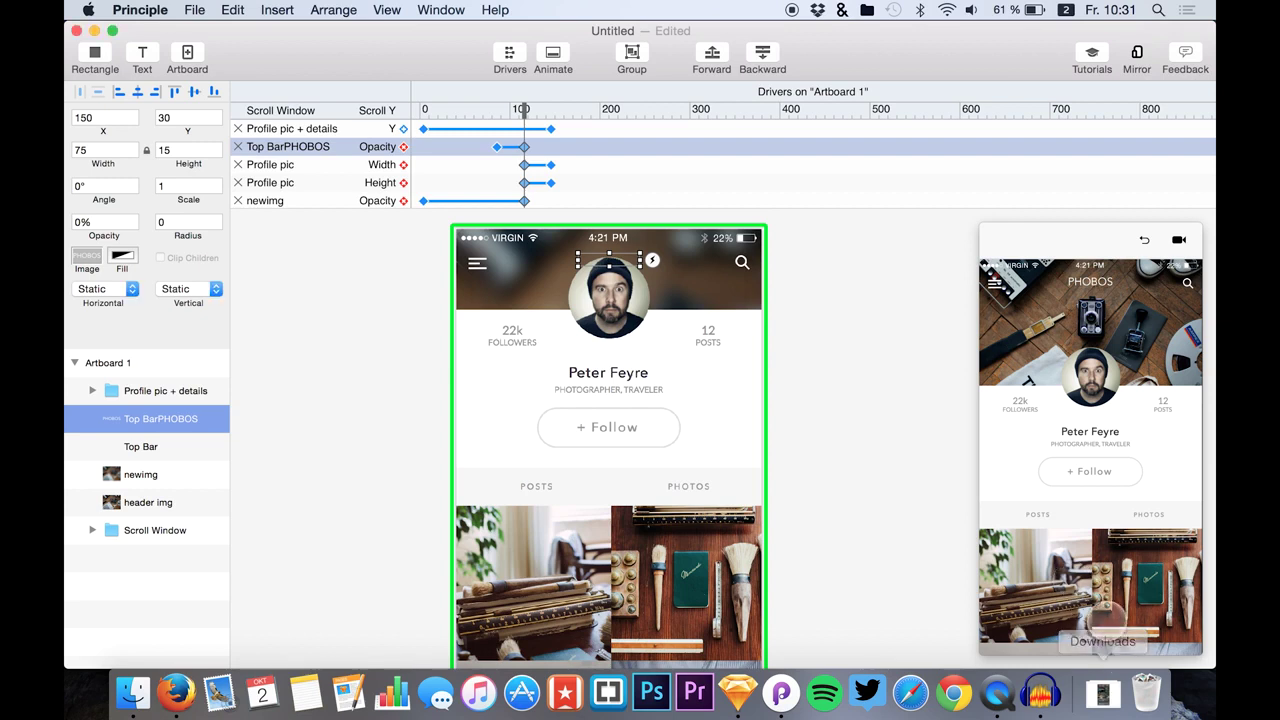
pyautogui.moveTo(1086, 598)
pyautogui.mouseDown()
pyautogui.moveTo(1088, 476)
pyautogui.moveTo(1075, 598)
pyautogui.mouseUp()
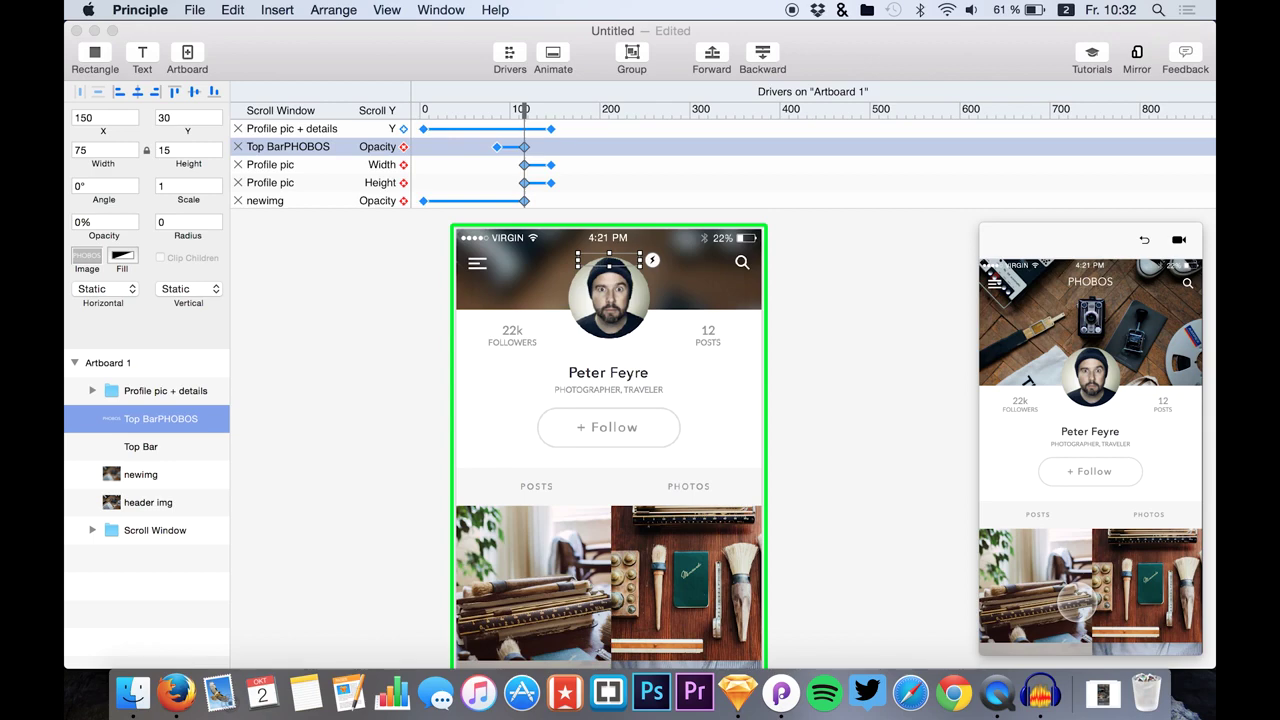
pyautogui.click(869, 401)
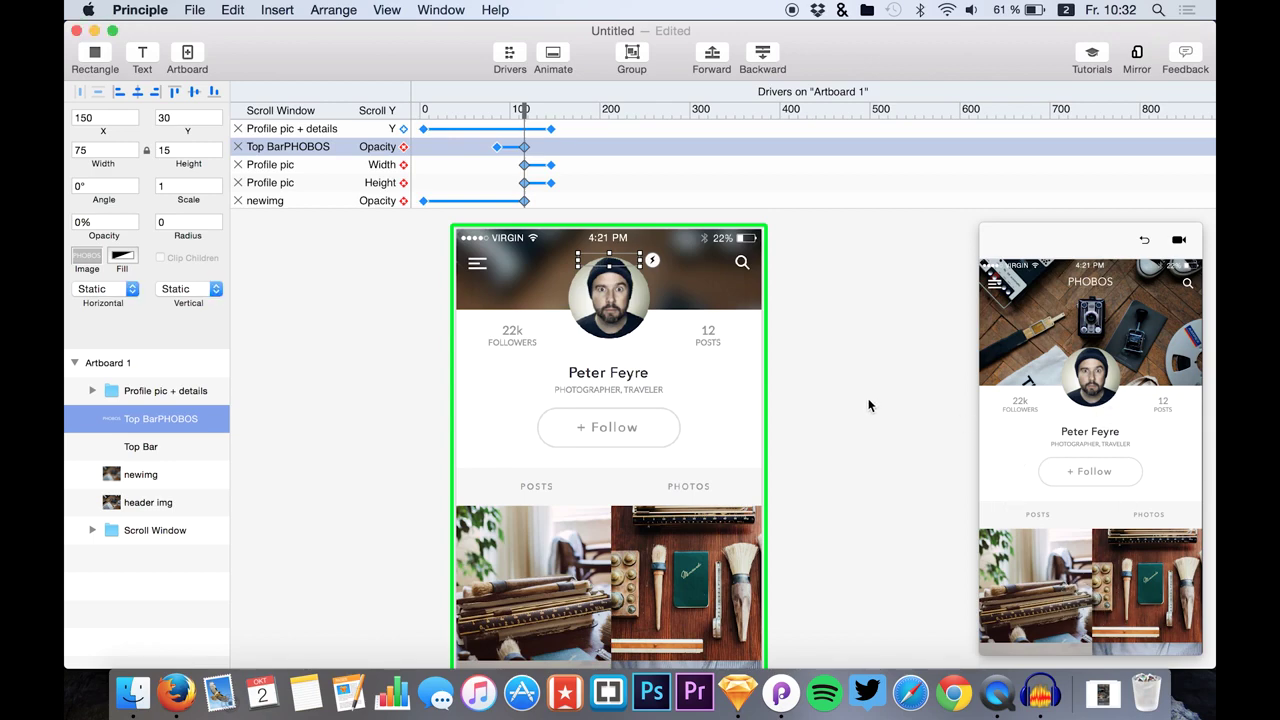
pyautogui.click(1022, 520)
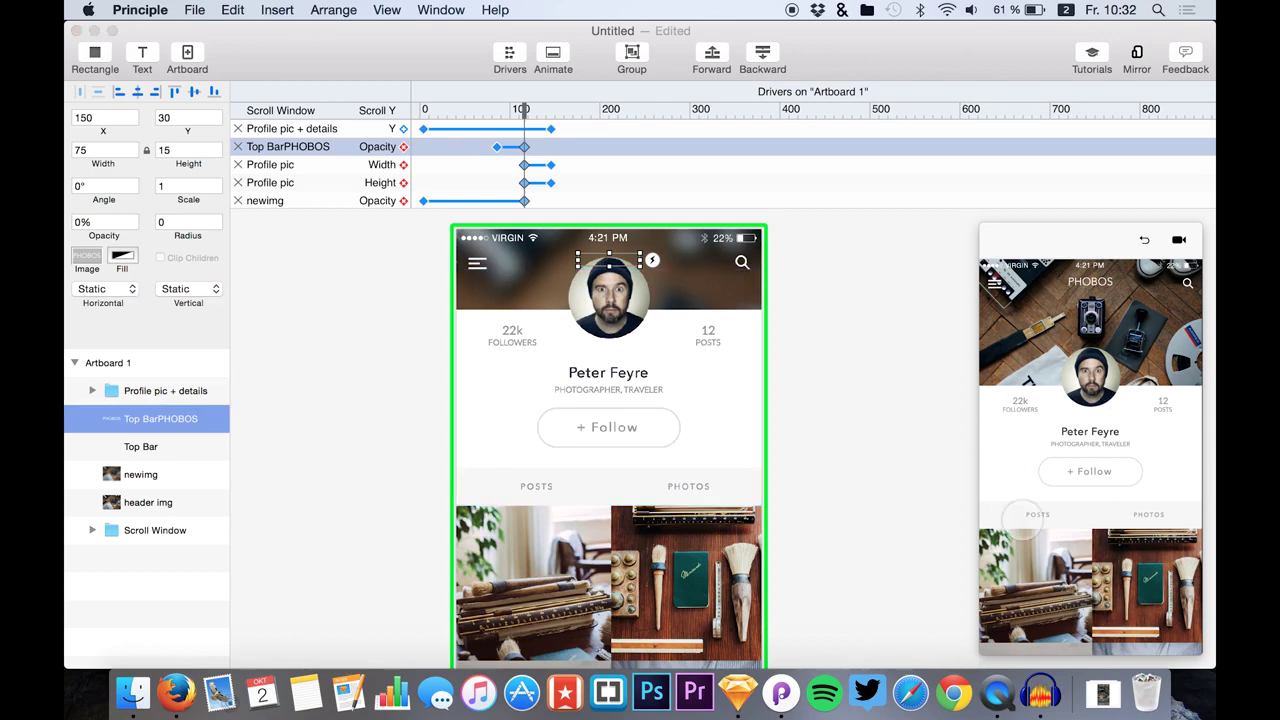
pyautogui.scroll(-5, 1077, 648)
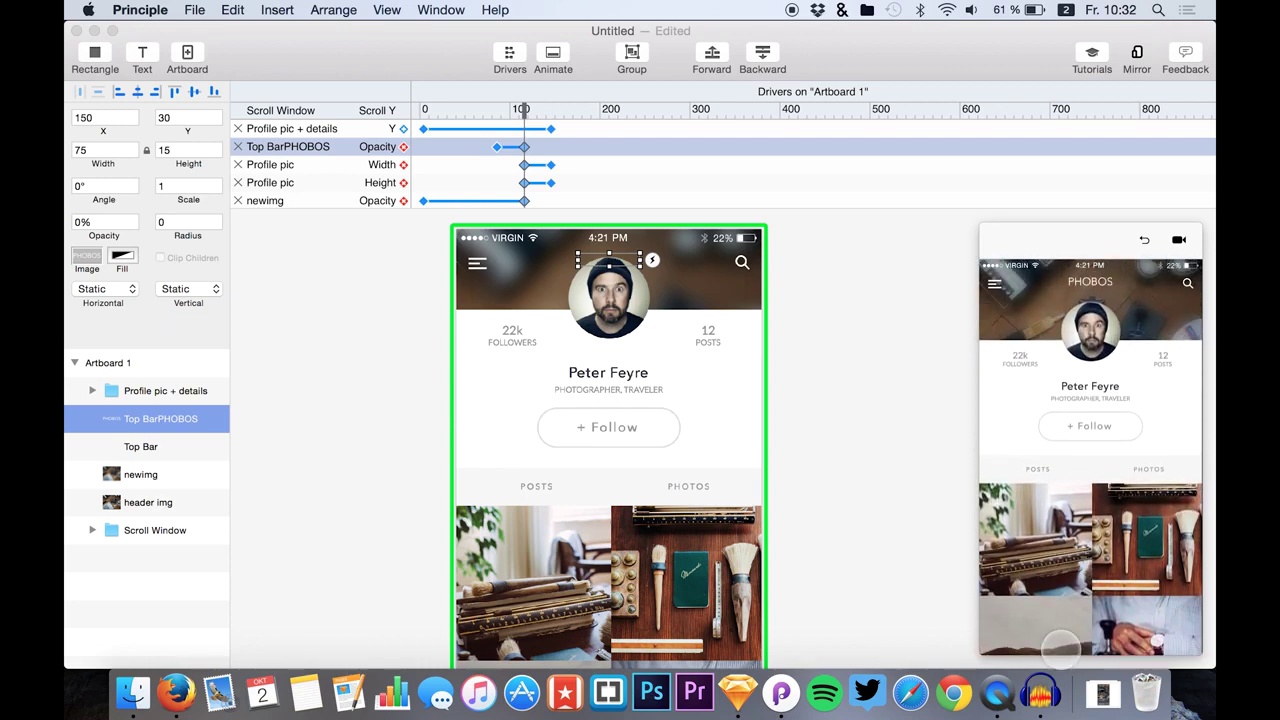
pyautogui.moveTo(1094, 564); pyautogui.dragTo(1097, 692)
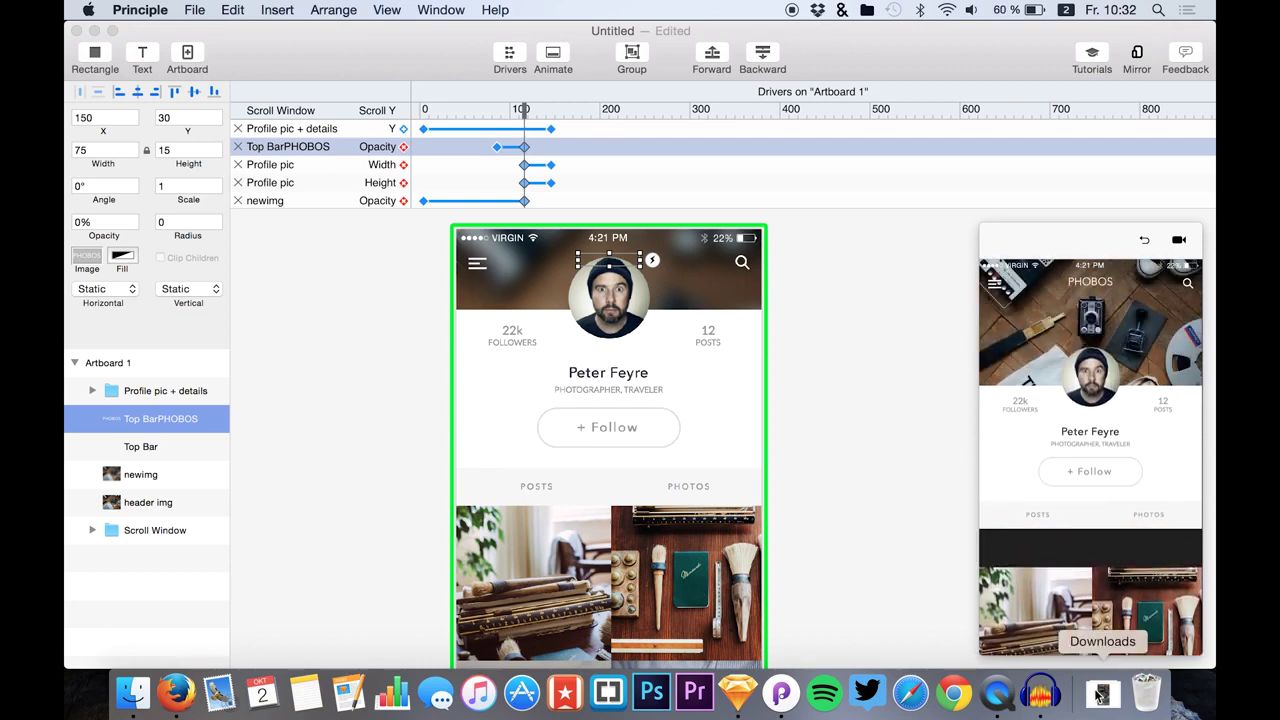
pyautogui.scroll(-5, 1094, 494)
pyautogui.scroll(5, 1093, 500)
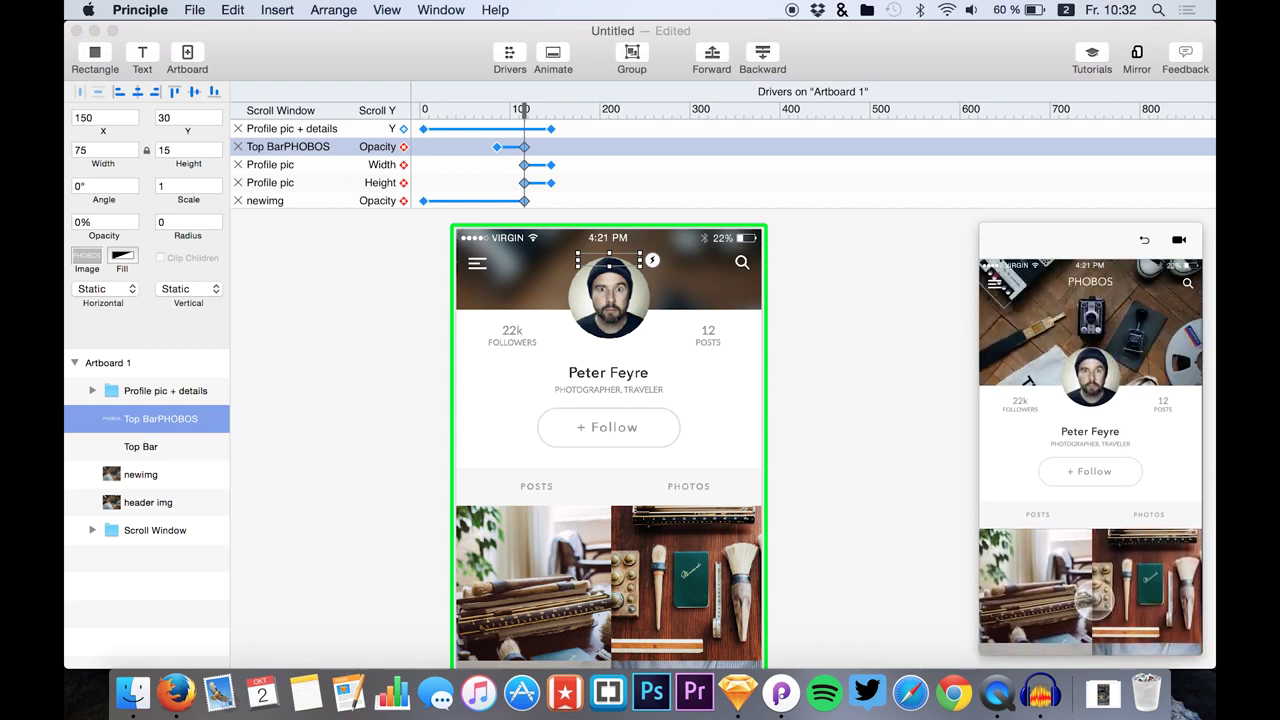